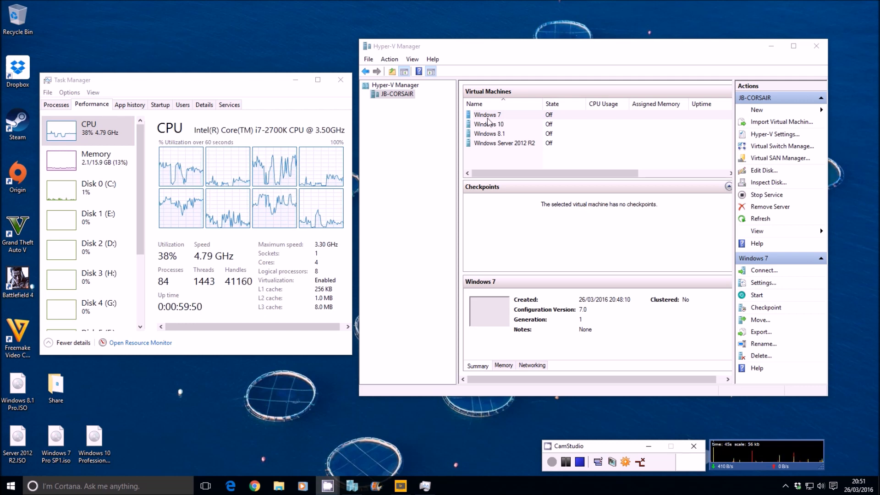
# Step: Connect to the Windows 7 virtual machine, start it and move its window away from the virtual machine list
pyautogui.rightClick(488, 116)
pyautogui.click(505, 123)
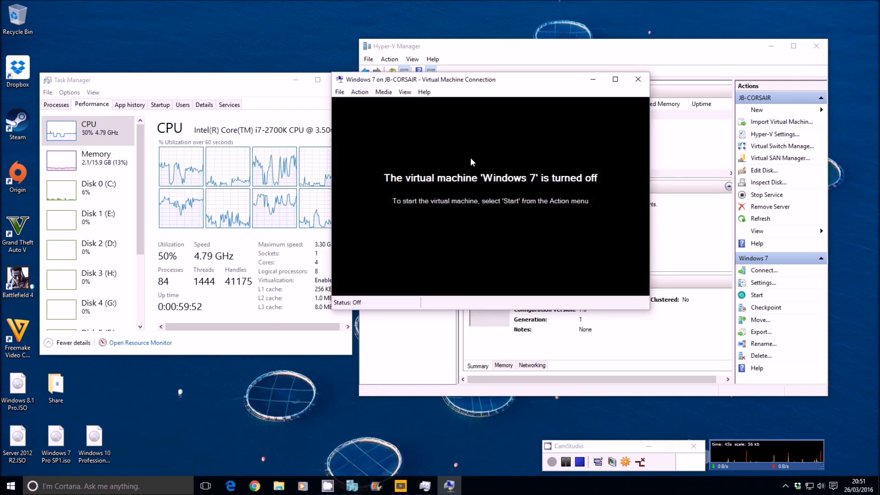
pyautogui.click(360, 92)
pyautogui.click(364, 118)
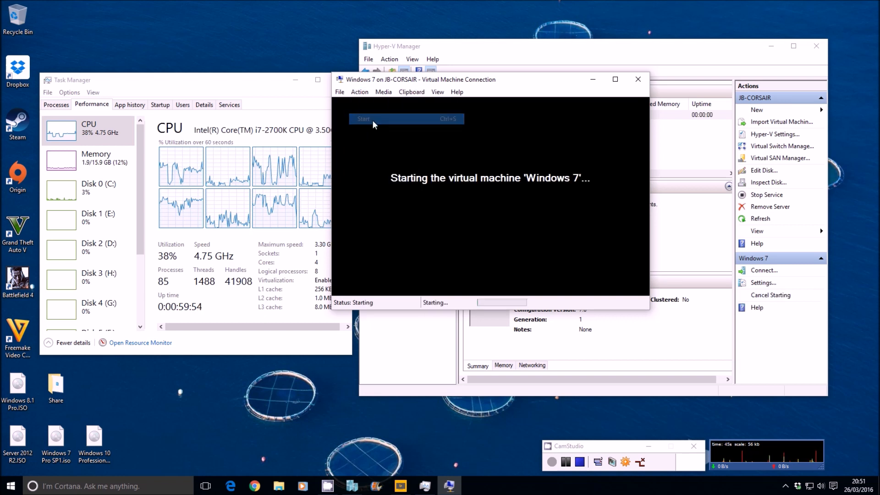
pyautogui.moveTo(439, 84); pyautogui.dragTo(164, 28)
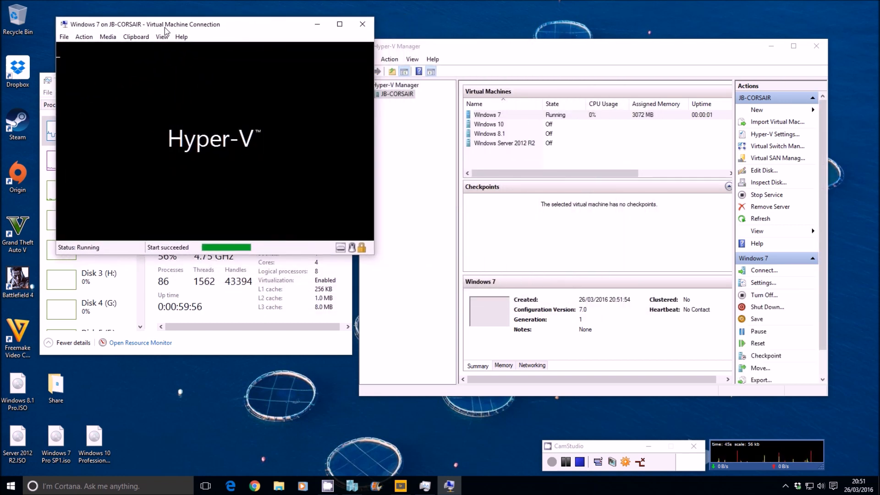
# Step: Connect to the Windows 10 virtual machine from Hyper-V Manager and start it
pyautogui.click(573, 183)
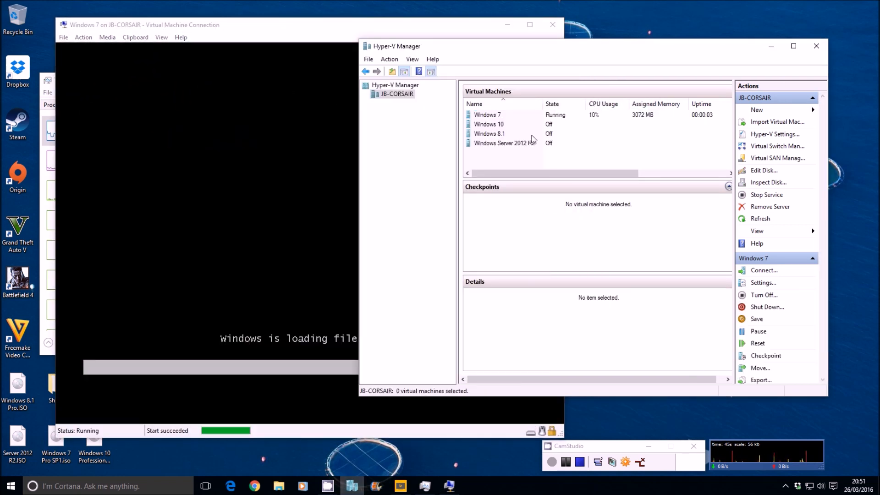
pyautogui.rightClick(503, 132)
pyautogui.click(503, 132)
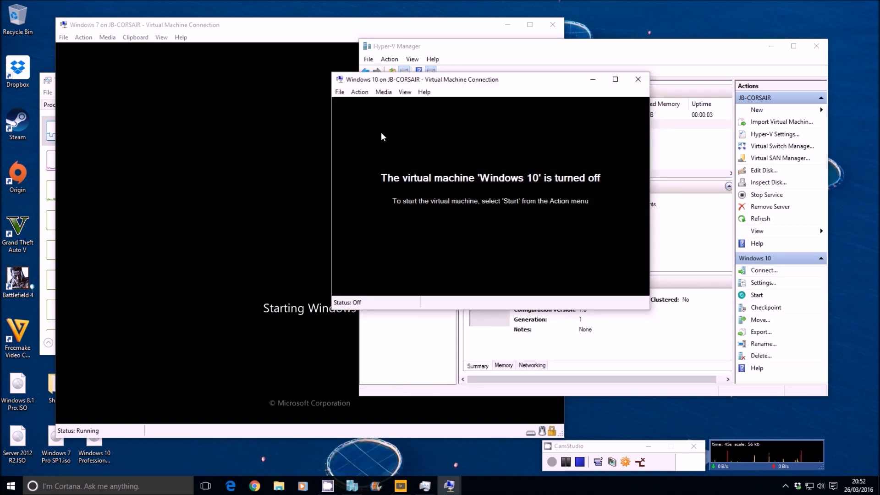
pyautogui.click(360, 92)
pyautogui.click(362, 118)
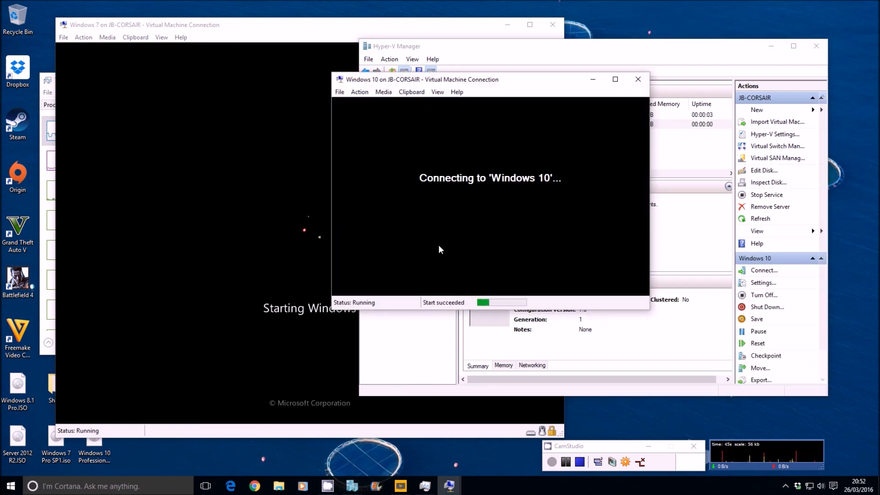
# Step: Connect to the Windows 8.1 virtual machine from Hyper-V Manager and start it
pyautogui.click(681, 157)
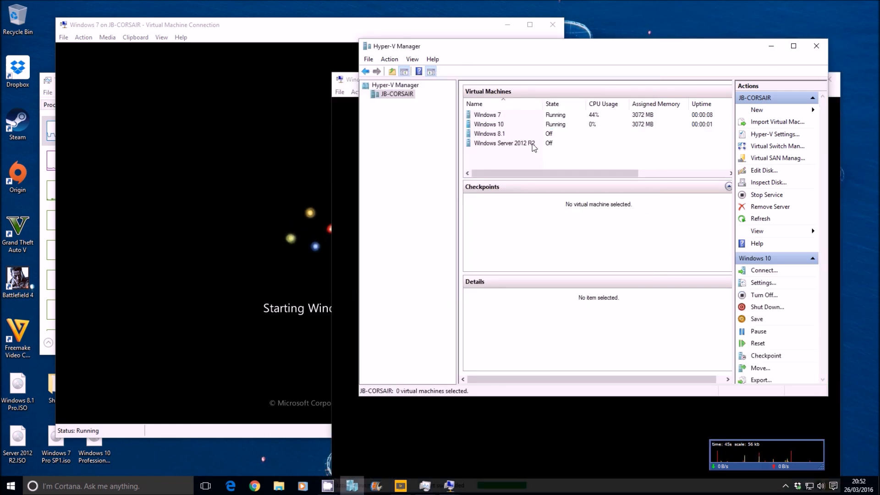
pyautogui.rightClick(503, 135)
pyautogui.click(514, 141)
pyautogui.click(359, 92)
pyautogui.click(364, 119)
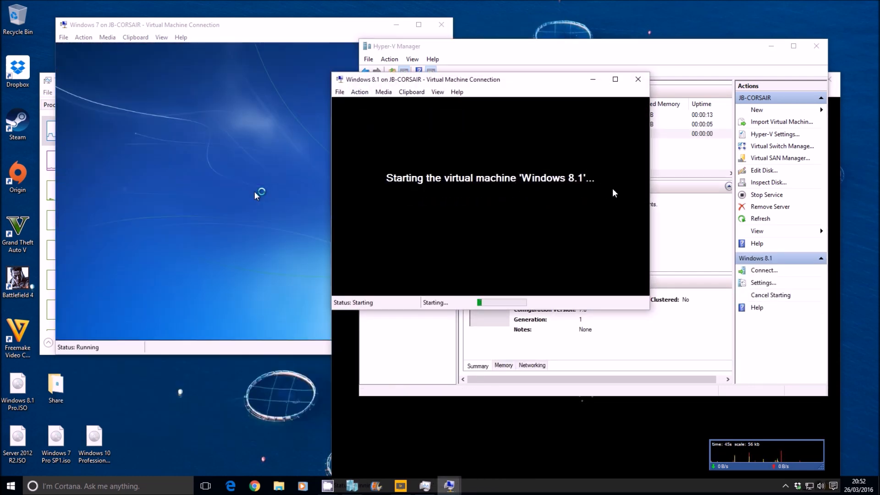
# Step: Connect to the Windows Server 2012 R2 virtual machine, start it and minimize Hyper-V Manager
pyautogui.click(684, 175)
pyautogui.click(347, 80)
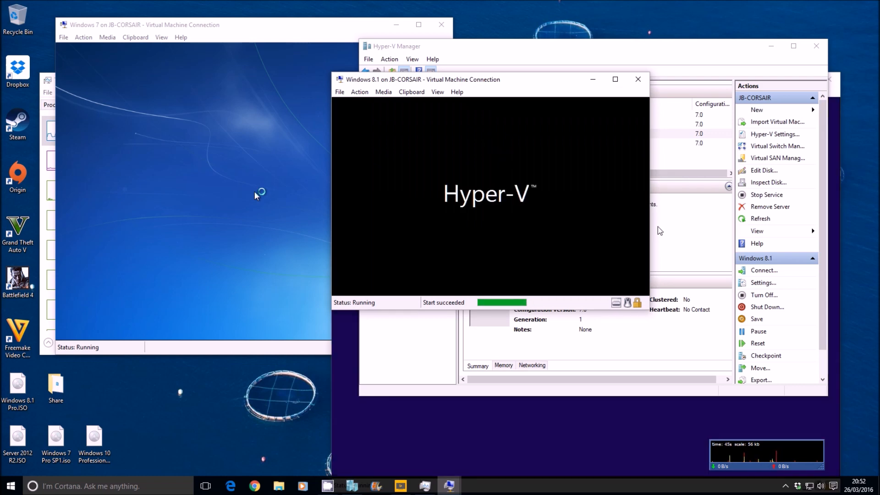
pyautogui.click(658, 227)
pyautogui.click(552, 175)
pyautogui.rightClick(496, 144)
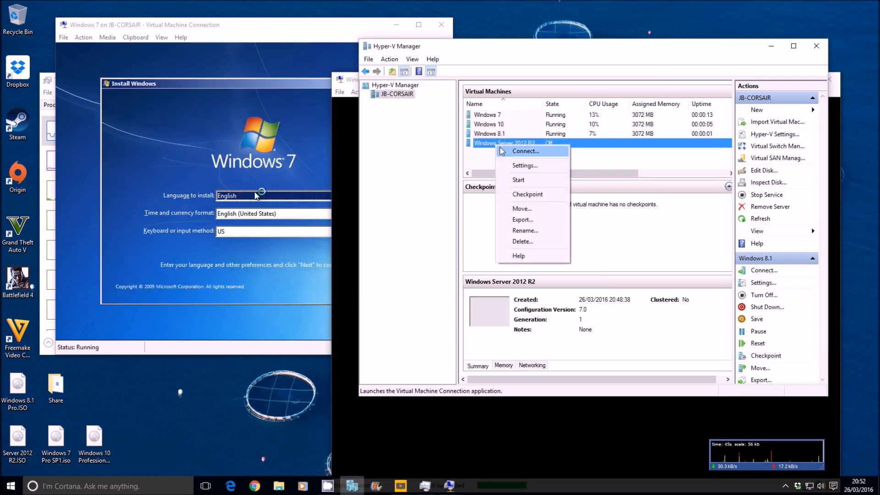
pyautogui.click(510, 152)
pyautogui.click(360, 92)
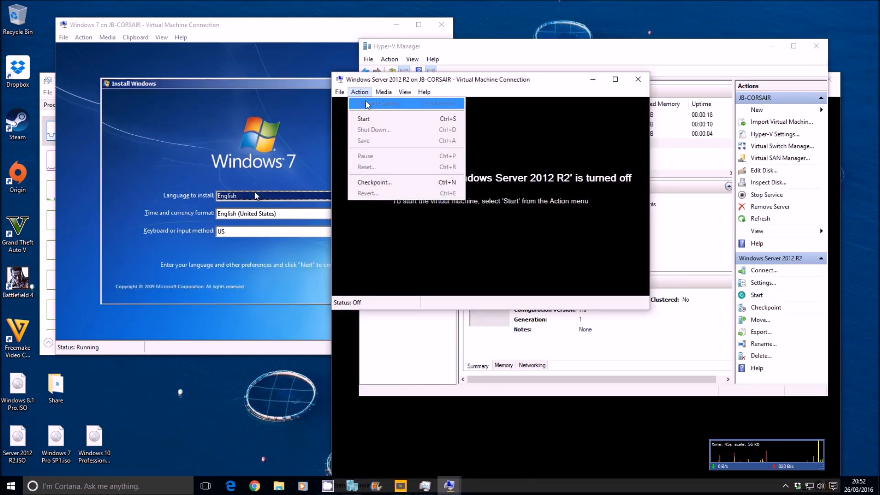
pyautogui.click(363, 119)
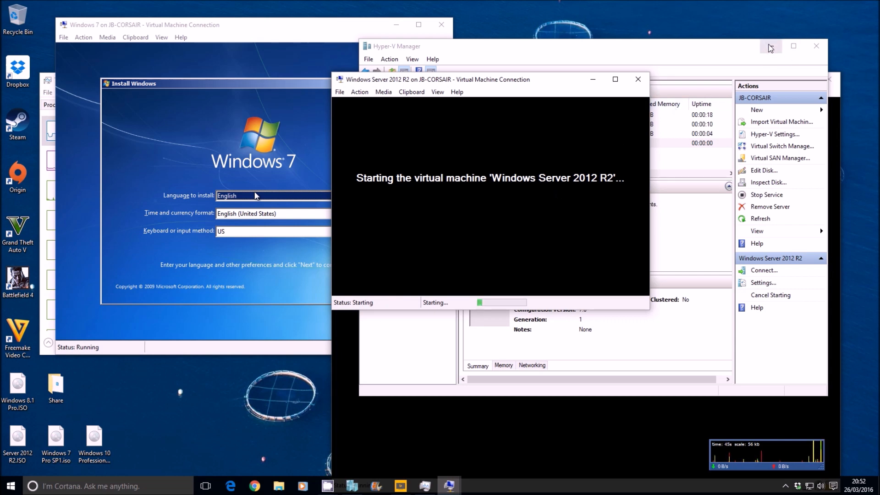
pyautogui.click(770, 46)
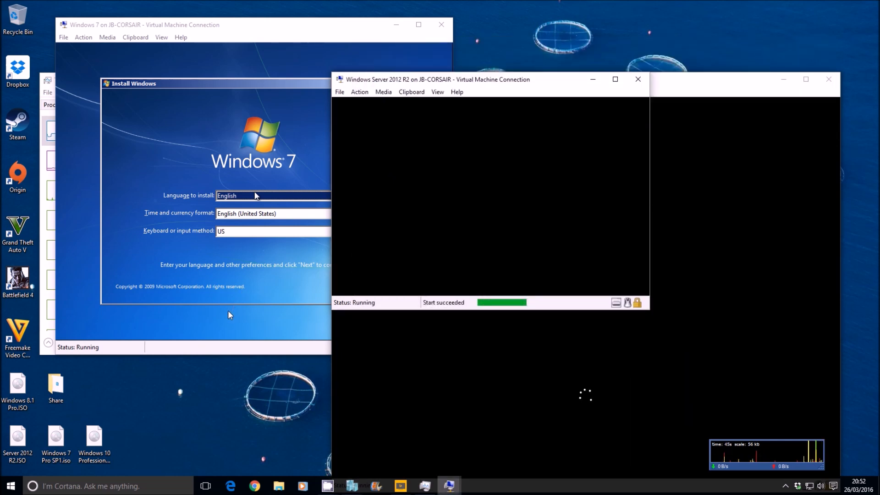
# Step: Accept the default language settings in the Windows 7 setup and begin the installation
pyautogui.click(227, 310)
pyautogui.press('Return')
pyautogui.click(275, 192)
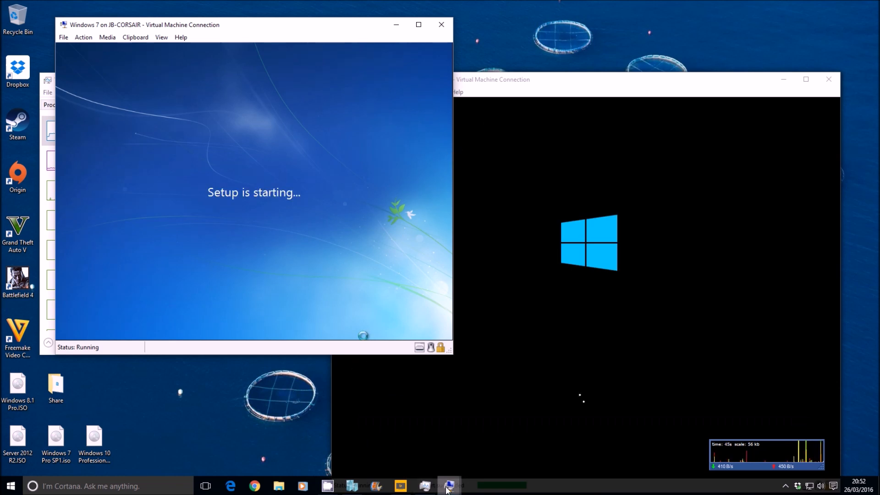
# Step: Switch to the Windows 10 virtual machine and begin its installation with the default language settings
pyautogui.moveTo(449, 485)
pyautogui.click(486, 449)
pyautogui.click(585, 292)
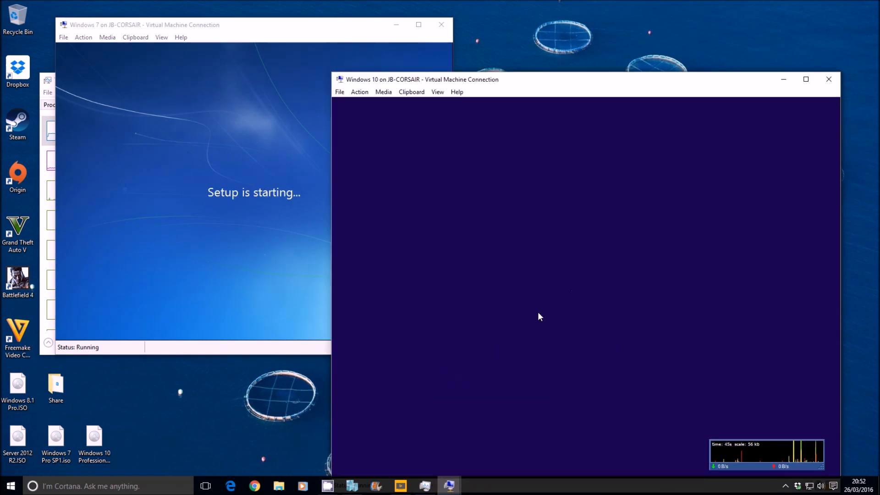
# Step: Switch to the Windows 8.1 virtual machine, begin its installation and move its window up to show the whole setup screen
pyautogui.moveTo(449, 485)
pyautogui.click(485, 444)
pyautogui.press('Return')
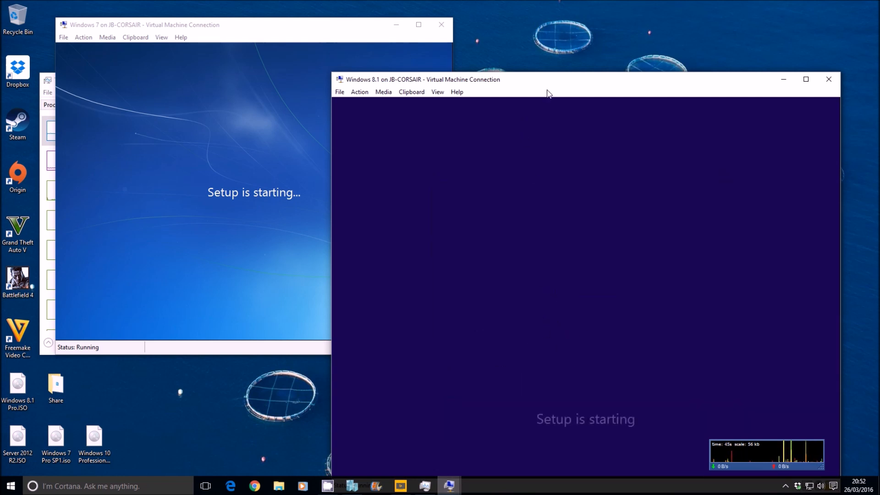
pyautogui.moveTo(544, 83); pyautogui.dragTo(538, 36)
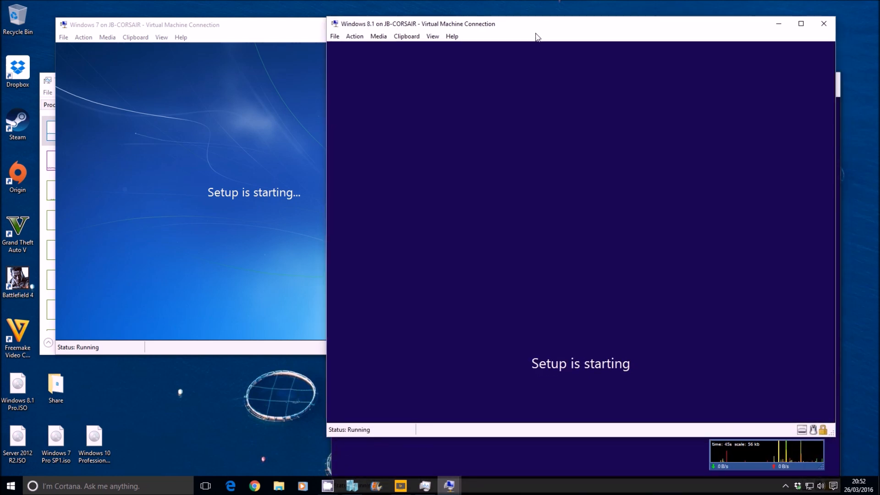
# Step: Accept the Windows 7 license terms and run a custom installation on Disk 0 Unallocated Space
pyautogui.click(243, 241)
pyautogui.scroll(-1, 244, 230)
pyautogui.click(131, 254)
pyautogui.click(383, 277)
pyautogui.click(267, 191)
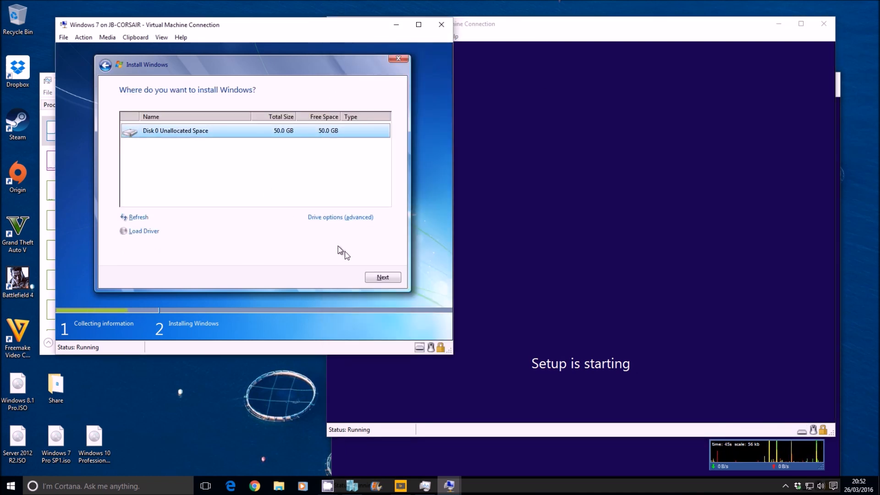
pyautogui.click(378, 277)
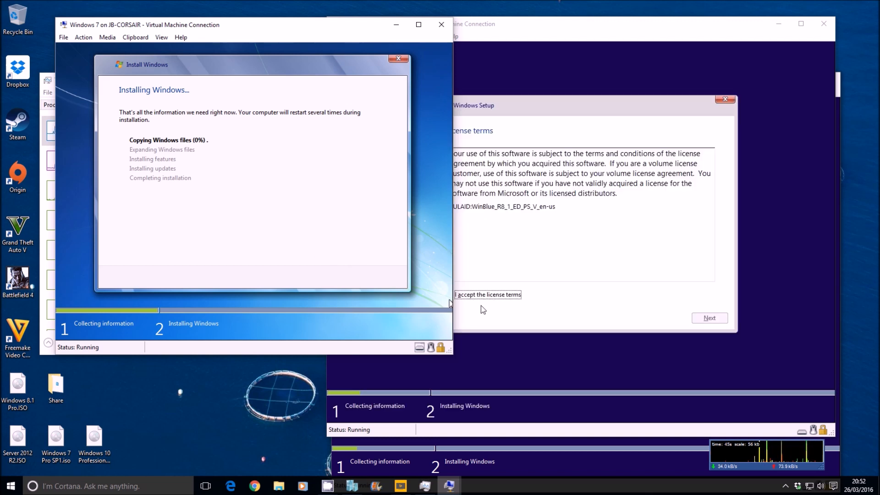
# Step: Accept the Windows 8.1 license terms and choose the Custom: Install Windows only (advanced) installation type
pyautogui.click(482, 310)
pyautogui.click(477, 296)
pyautogui.click(710, 318)
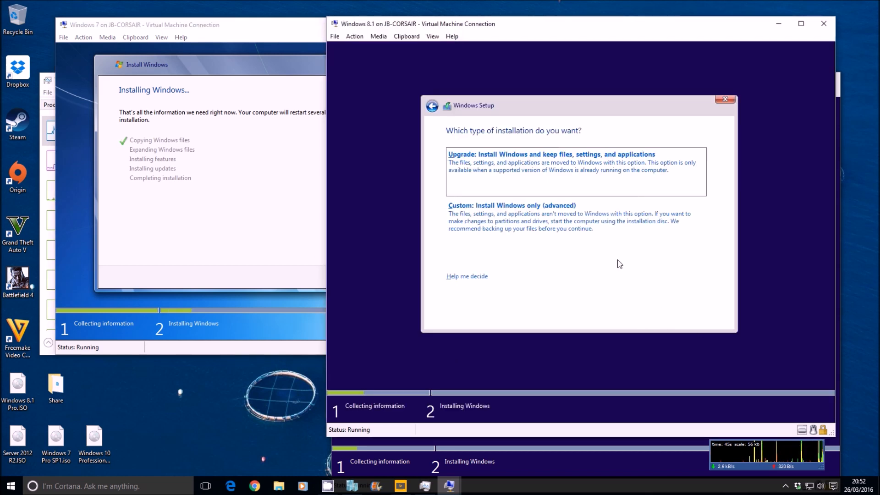
pyautogui.click(615, 243)
# Step: Partition the unallocated space on Drive 0, allowing the extra system partition, and install Windows 8.1 on Partition 2
pyautogui.click(655, 259)
pyautogui.click(668, 275)
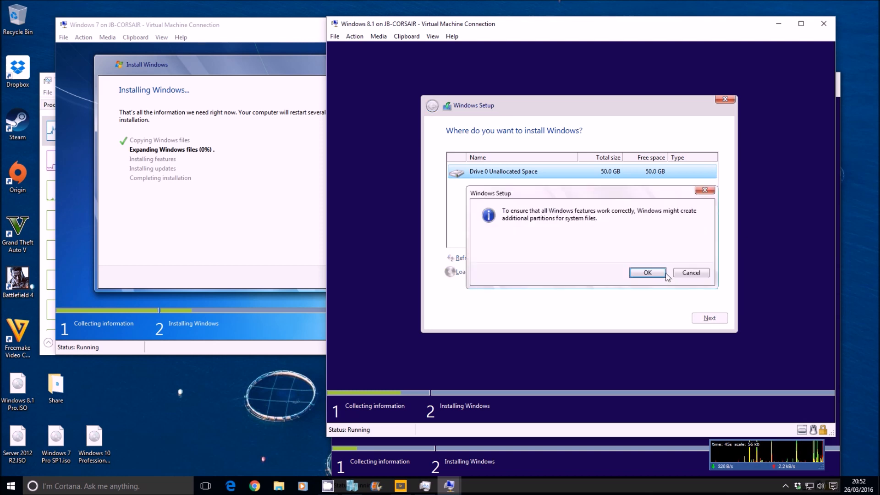
pyautogui.click(647, 273)
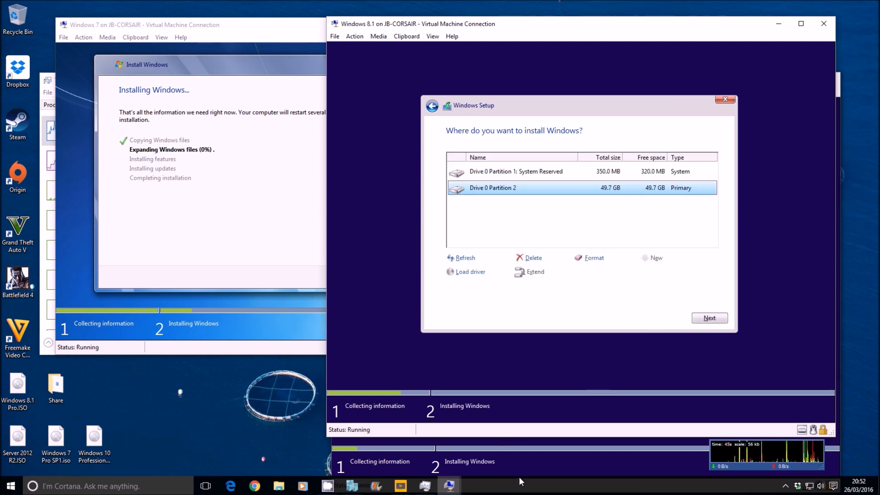
pyautogui.click(701, 319)
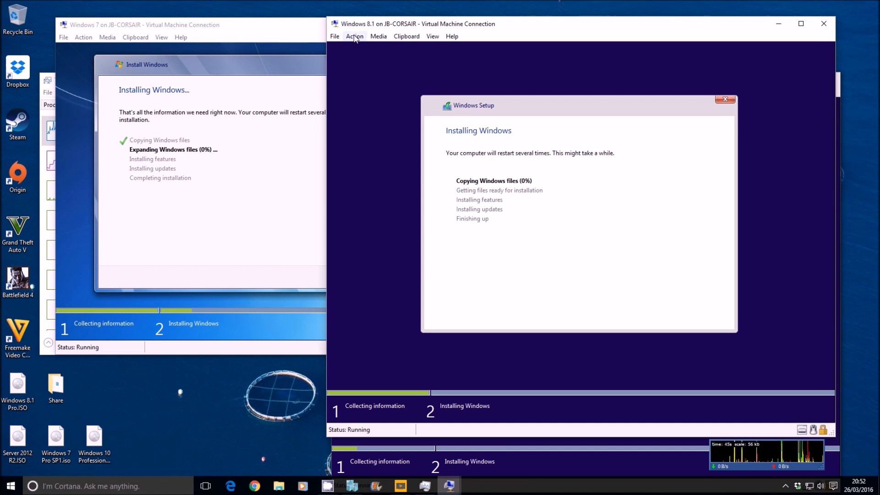
# Step: Bring the Windows 10 virtual machine forward and skip the product key entry in its setup
pyautogui.click(173, 227)
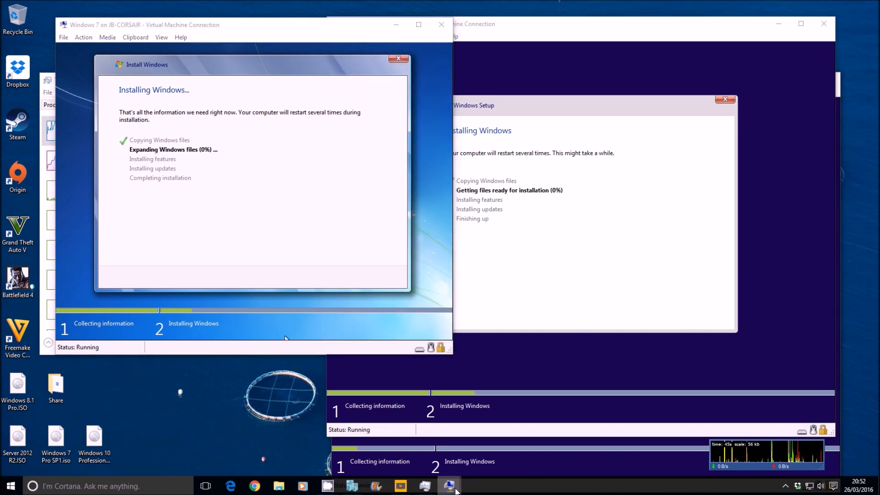
pyautogui.click(417, 459)
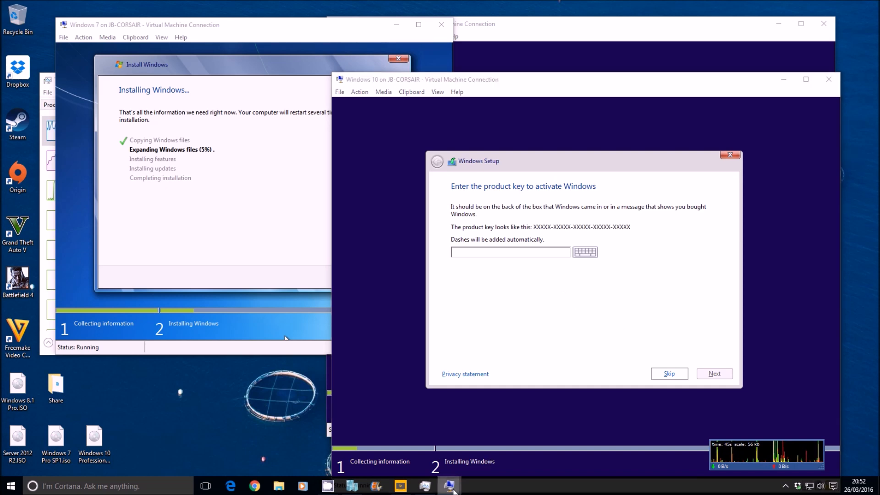
# Step: Begin the Windows Server 2012 R2 installation with the default language settings and move its window to uncover the Windows 10 setup
pyautogui.moveTo(449, 485)
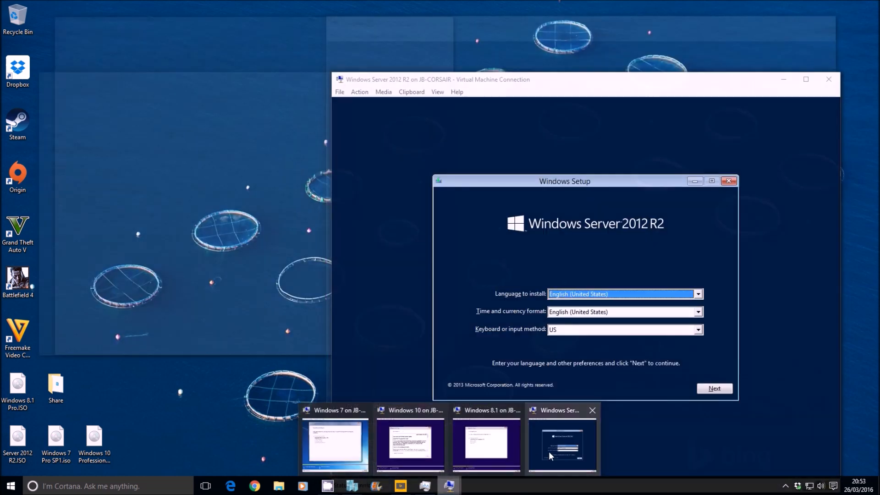
pyautogui.click(549, 452)
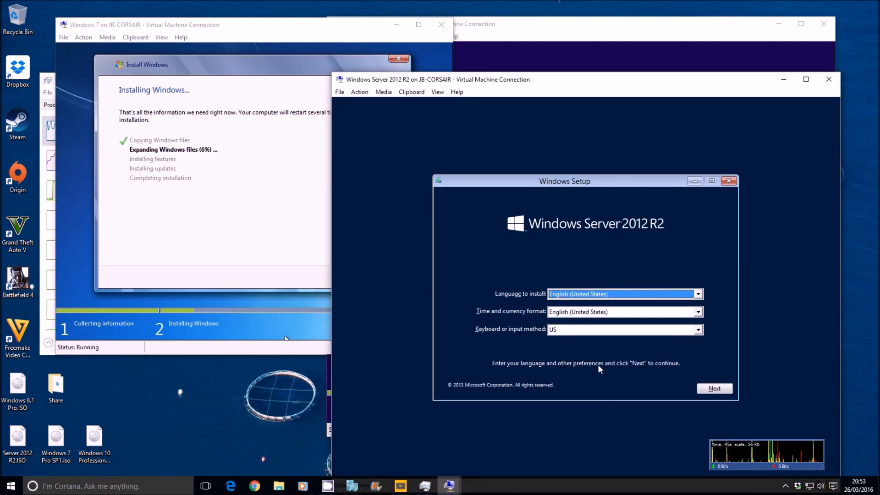
pyautogui.press('Return')
pyautogui.press('Return')
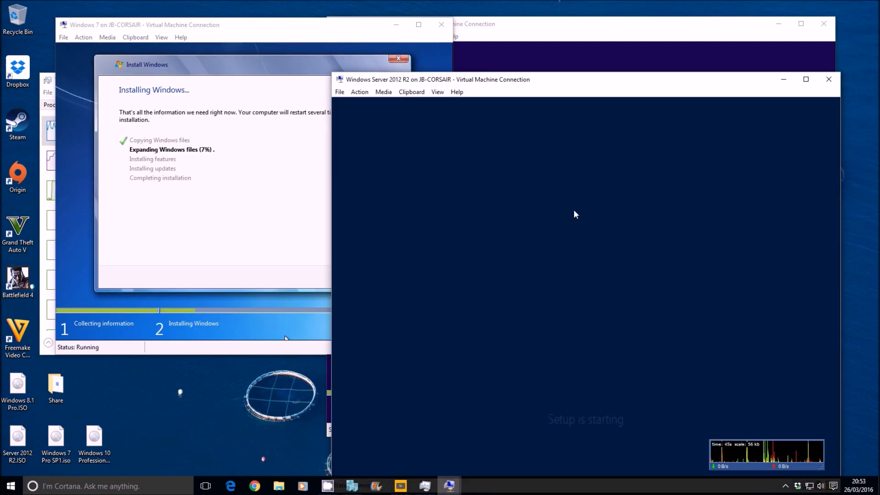
pyautogui.moveTo(540, 80); pyautogui.dragTo(425, 43)
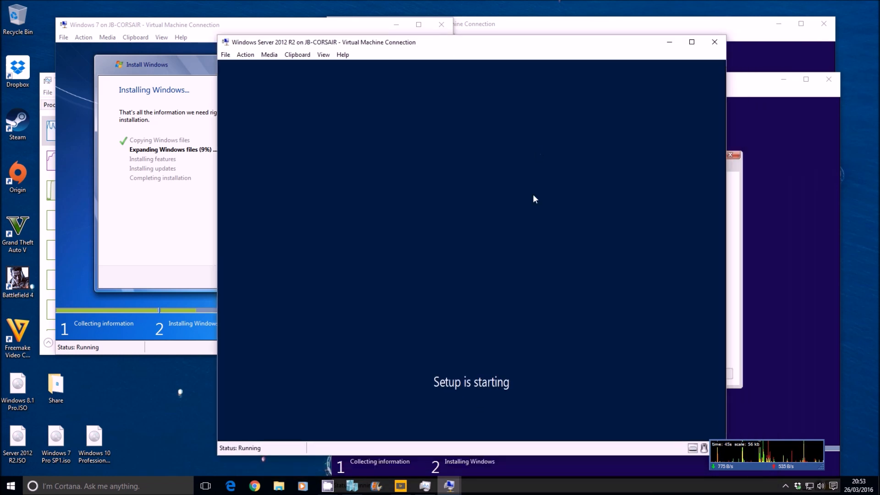
# Step: Accept the Windows 10 licence terms and run a custom installation on Drive 0 Unallocated Space
pyautogui.click(739, 257)
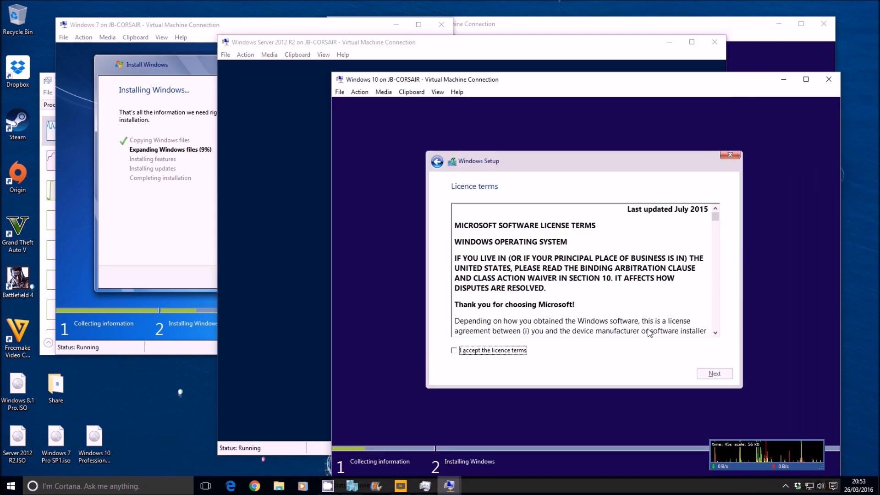
pyautogui.click(518, 352)
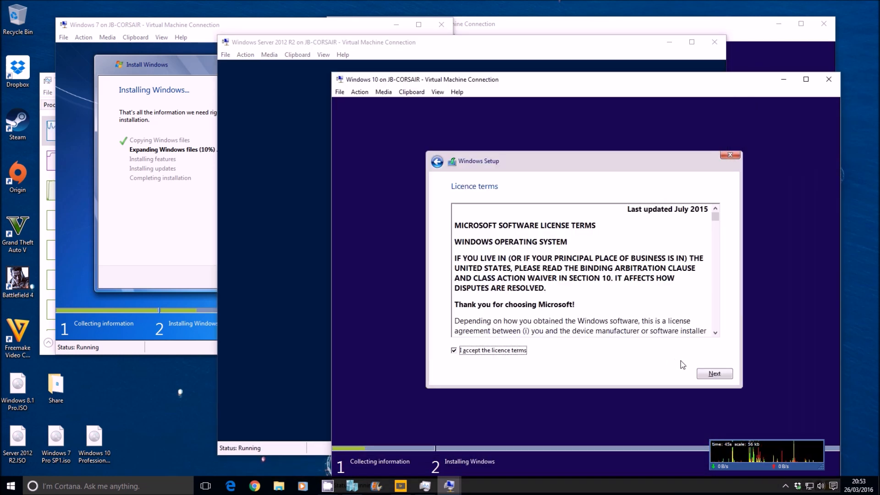
pyautogui.click(712, 374)
pyautogui.click(552, 276)
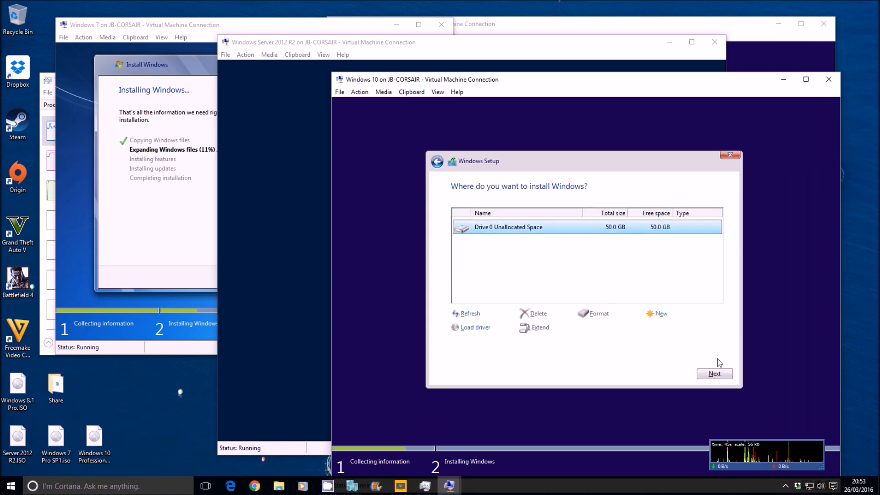
pyautogui.click(719, 374)
# Step: Select Windows Server 2012 R2 Standard (Server with a GUI) as the operating system to install and continue the setup
pyautogui.click(298, 184)
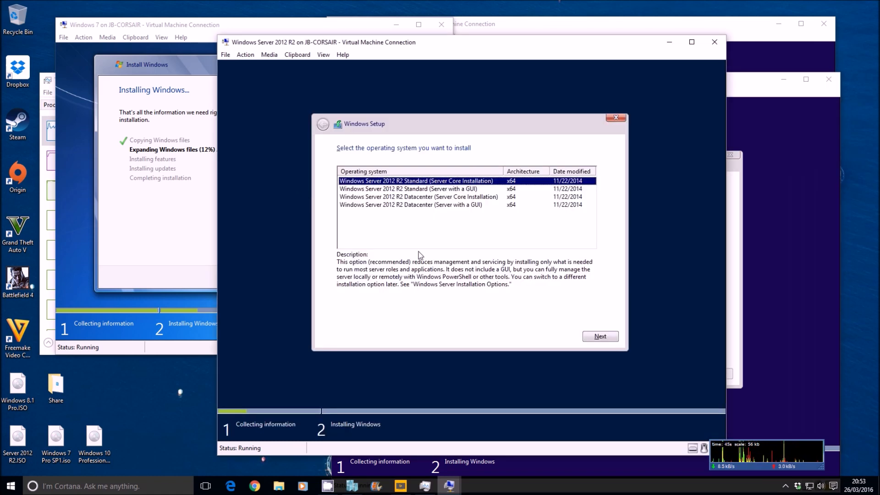
pyautogui.click(414, 191)
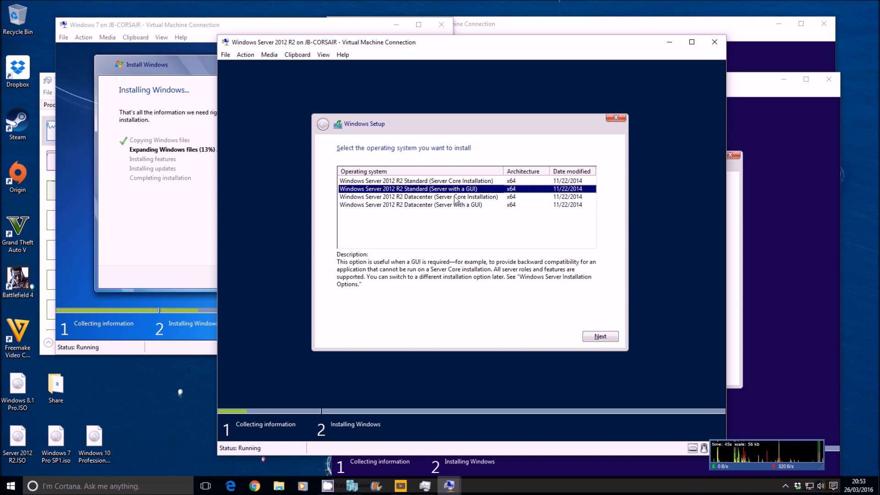
pyautogui.click(615, 339)
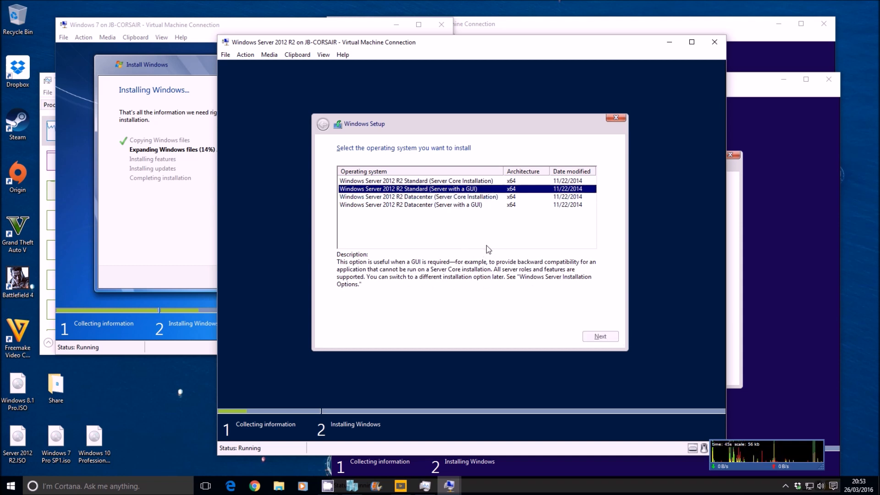
# Step: Accept the Windows Server 2012 R2 licence terms and start a custom installation on Drive 0 Unallocated Space
pyautogui.click(401, 315)
pyautogui.click(598, 336)
pyautogui.click(439, 251)
pyautogui.click(586, 335)
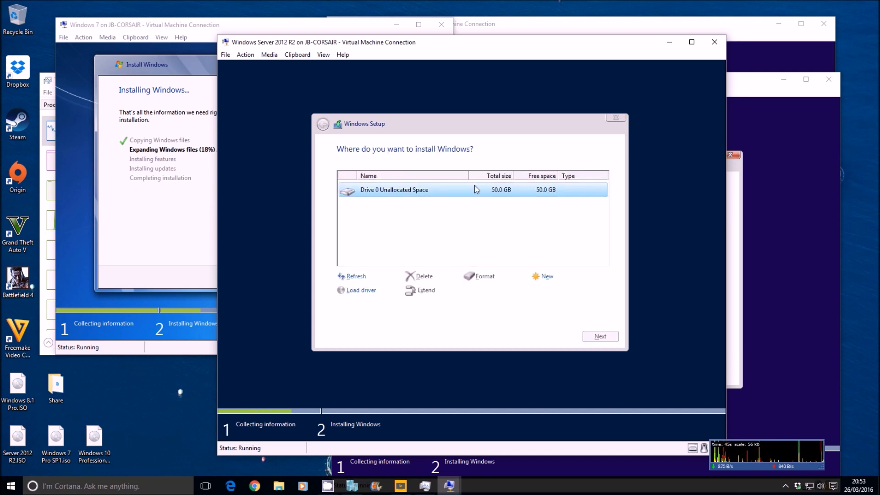
# Step: Bring the Windows 7 and Windows 10 virtual machines forward and reposition the Windows 10 window
pyautogui.click(151, 222)
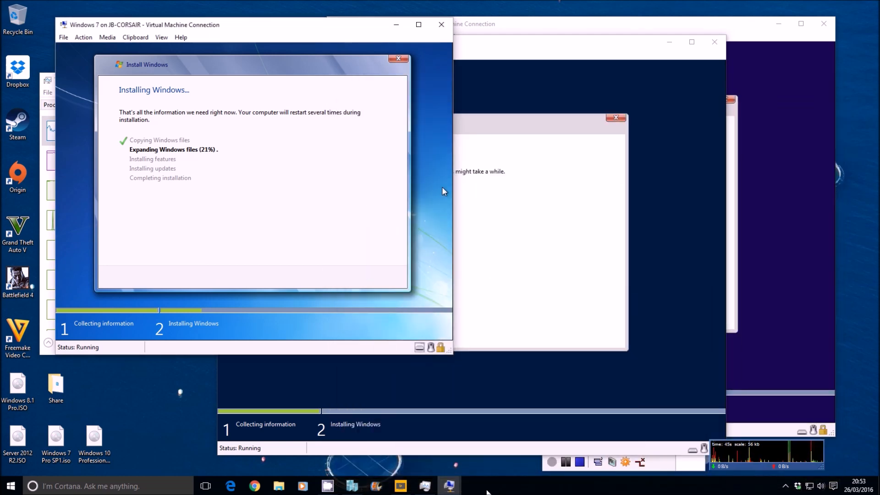
pyautogui.moveTo(449, 485)
pyautogui.click(431, 435)
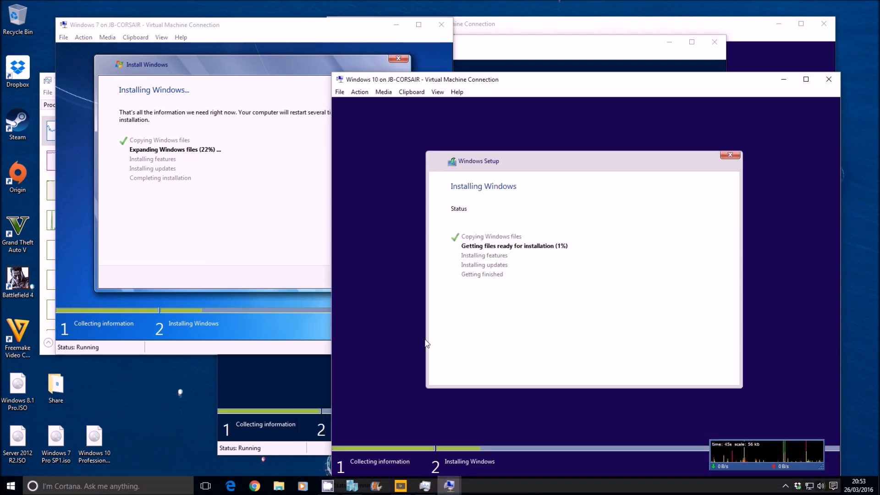
pyautogui.moveTo(531, 83); pyautogui.dragTo(546, 51)
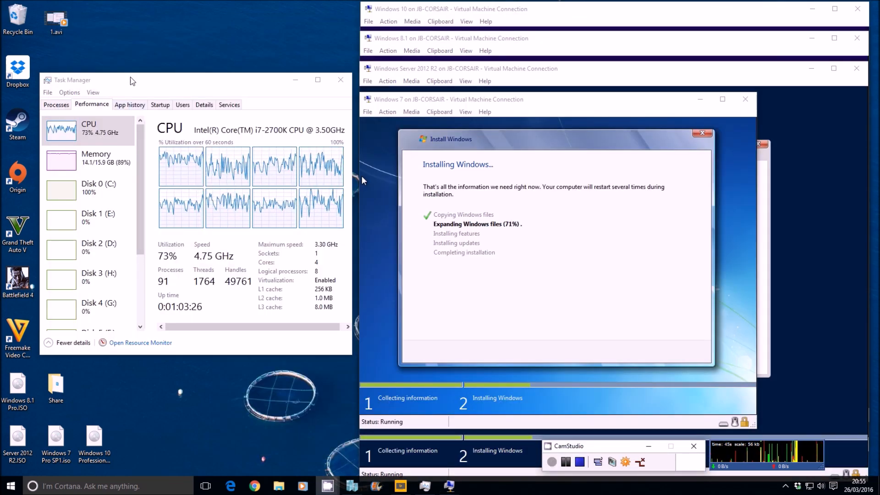
# Step: Check the host's load in Task Manager and the installation progress of the four virtual machines
pyautogui.click(152, 87)
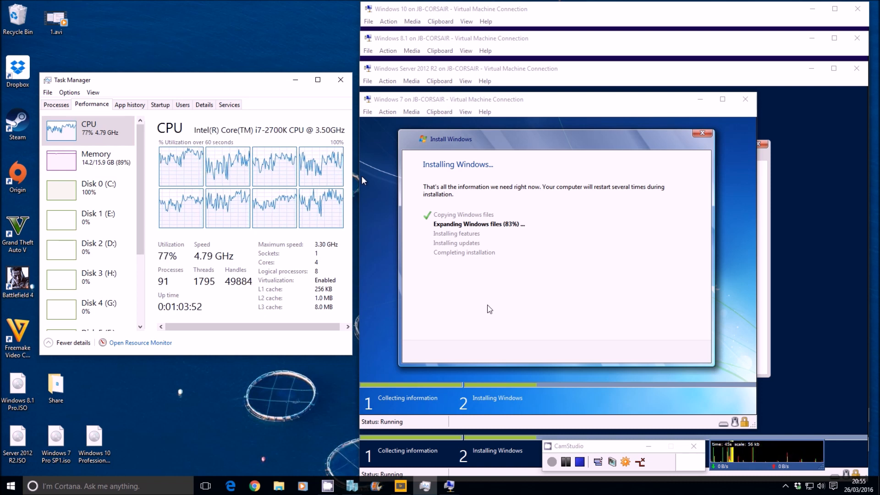
pyautogui.click(580, 462)
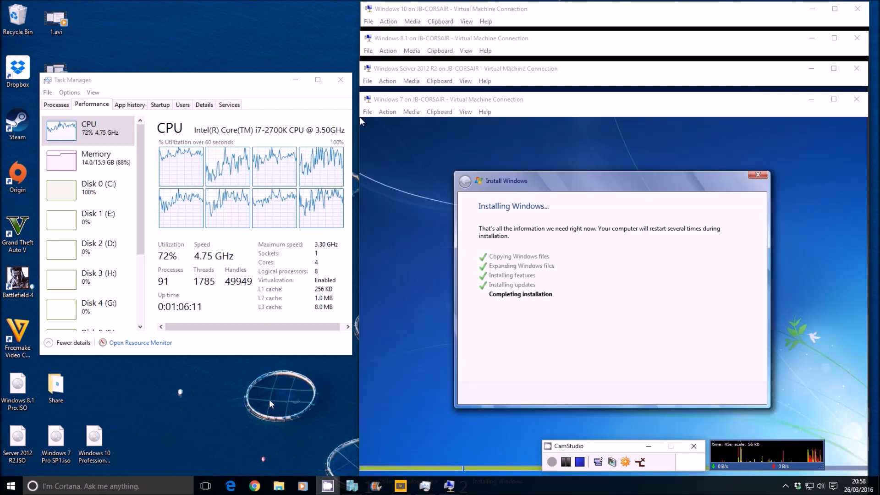
pyautogui.moveTo(449, 486)
pyautogui.moveTo(410, 454)
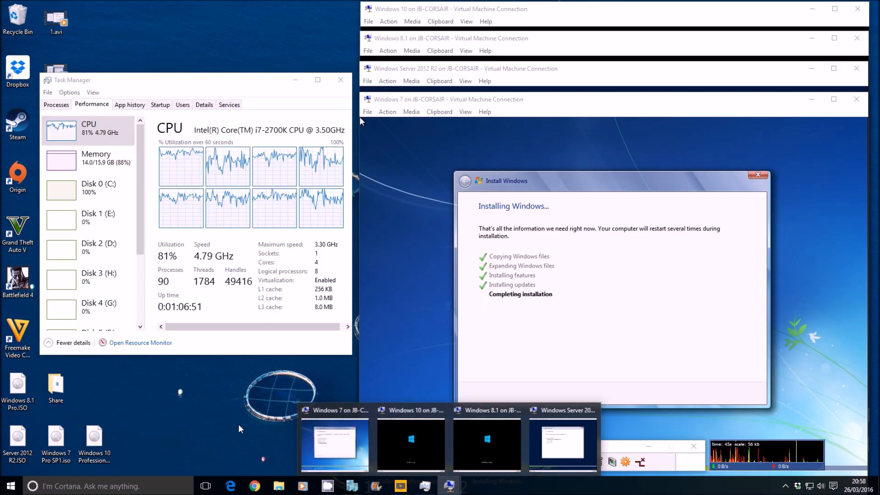
pyautogui.moveTo(470, 455)
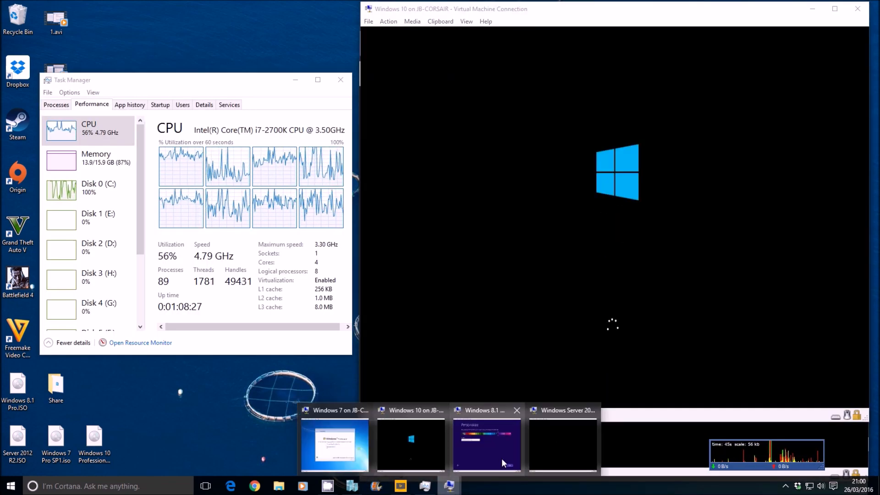
pyautogui.moveTo(506, 447)
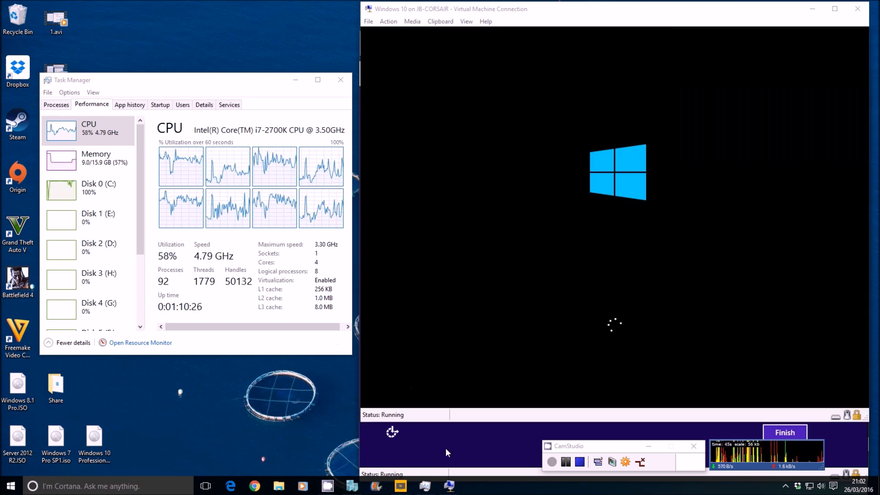
# Step: Give the Windows 8.1 PC a name starting with JB-, continue its setup and advance the Windows 7 setup
pyautogui.click(445, 448)
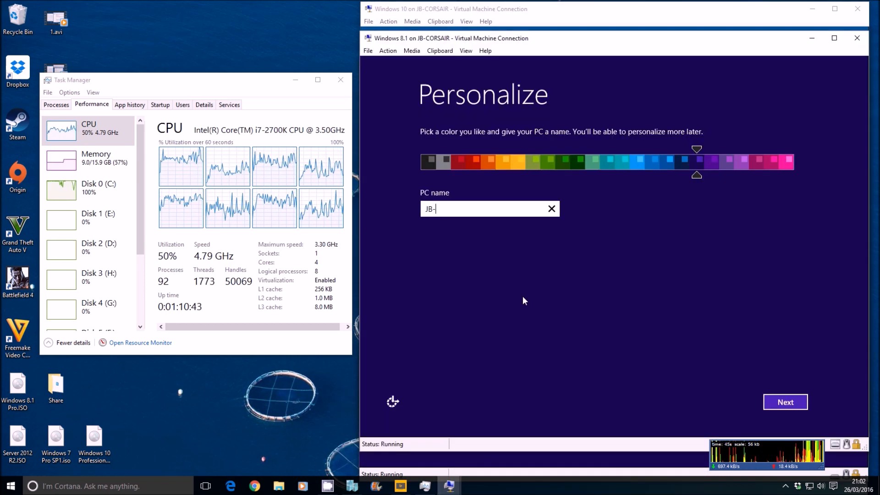
pyautogui.click(785, 402)
pyautogui.click(449, 486)
pyautogui.click(741, 417)
pyautogui.click(697, 419)
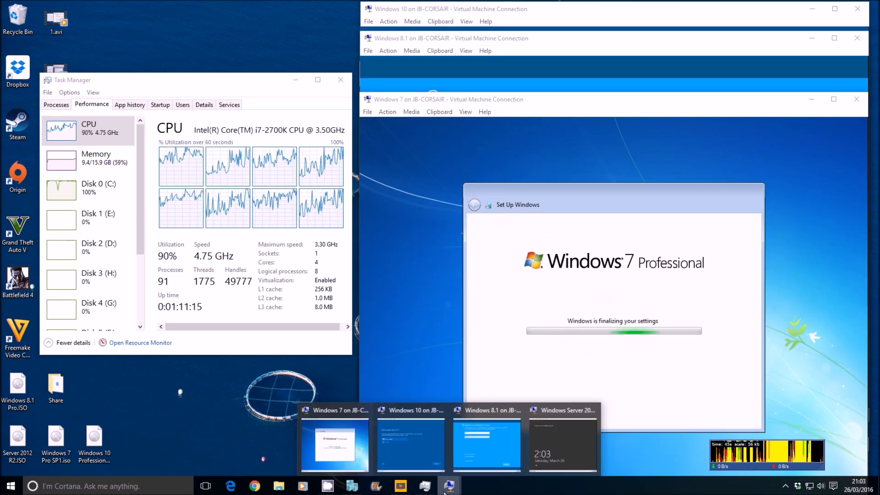
# Step: Bring the Windows 10 virtual machine forward, fill in the name field in its setup and continue
pyautogui.click(449, 486)
pyautogui.click(449, 486)
pyautogui.click(459, 9)
pyautogui.click(410, 321)
pyautogui.click(432, 186)
pyautogui.write('JB')
pyautogui.press('Return')
# Step: Switch between the virtual machine windows to follow their setups, including Windows Server 2012 R2
pyautogui.click(449, 485)
pyautogui.click(449, 486)
pyautogui.click(449, 485)
pyautogui.click(449, 486)
pyautogui.click(558, 445)
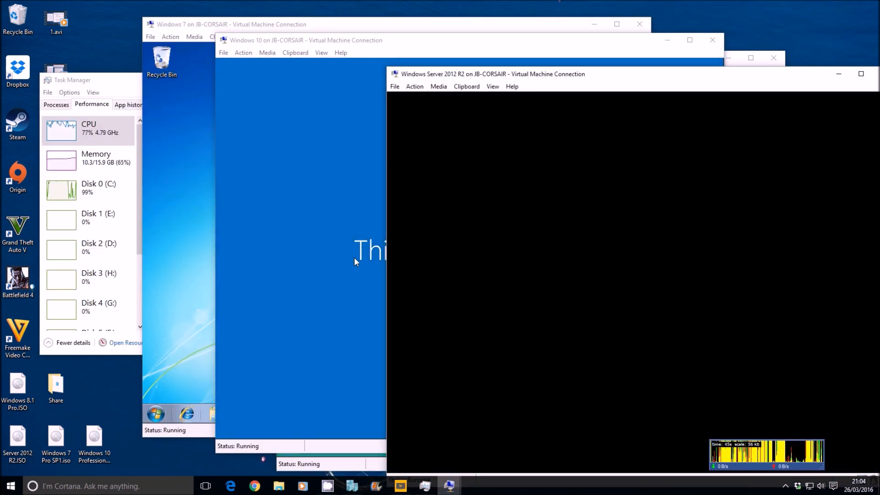
pyautogui.click(449, 486)
pyautogui.click(449, 486)
pyautogui.click(514, 158)
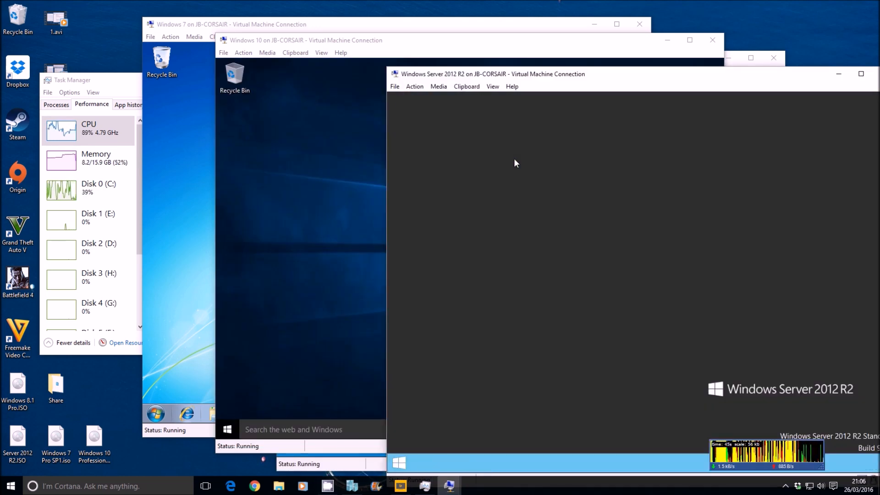
pyautogui.click(449, 486)
pyautogui.click(450, 486)
pyautogui.click(449, 486)
pyautogui.click(450, 486)
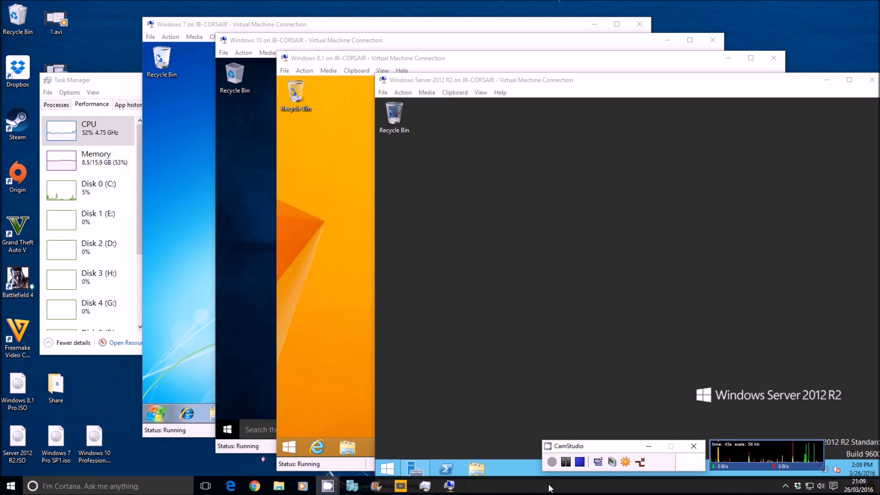
# Step: Review the installed desktops of Windows 7, Windows 10, Windows 8.1 and Windows Server 2012 R2 in turn
pyautogui.click(188, 338)
pyautogui.click(158, 415)
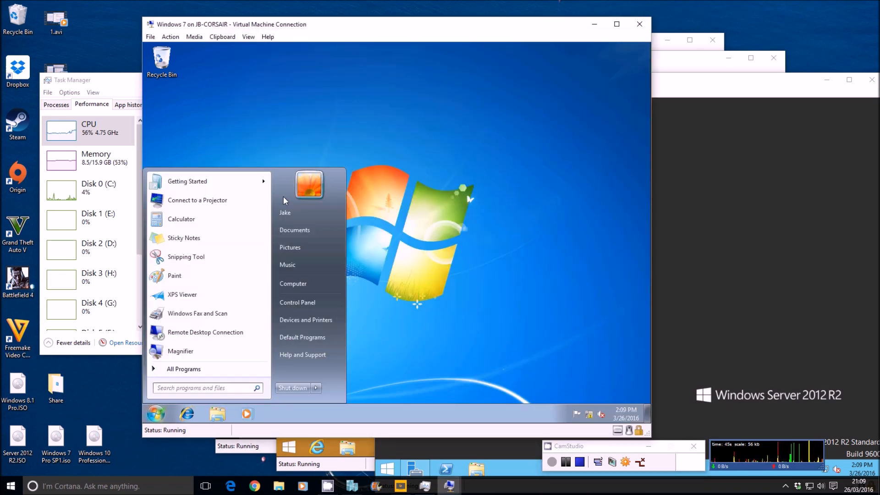
pyautogui.click(376, 219)
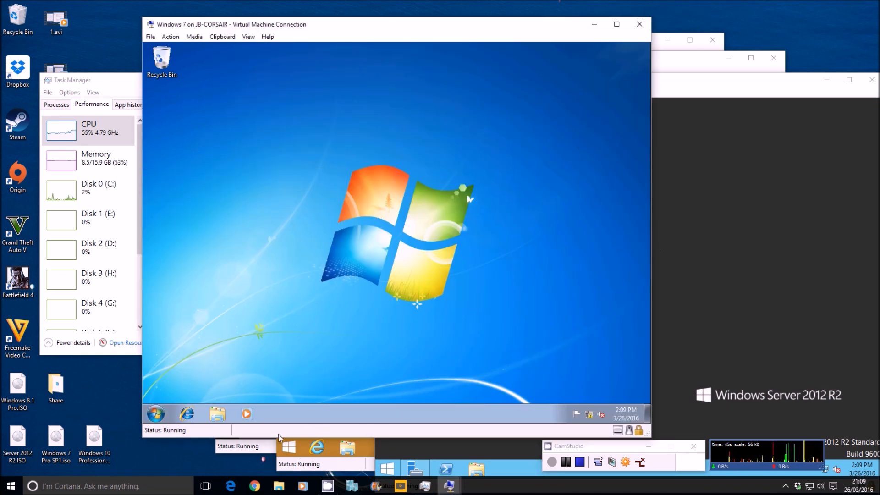
pyautogui.click(262, 451)
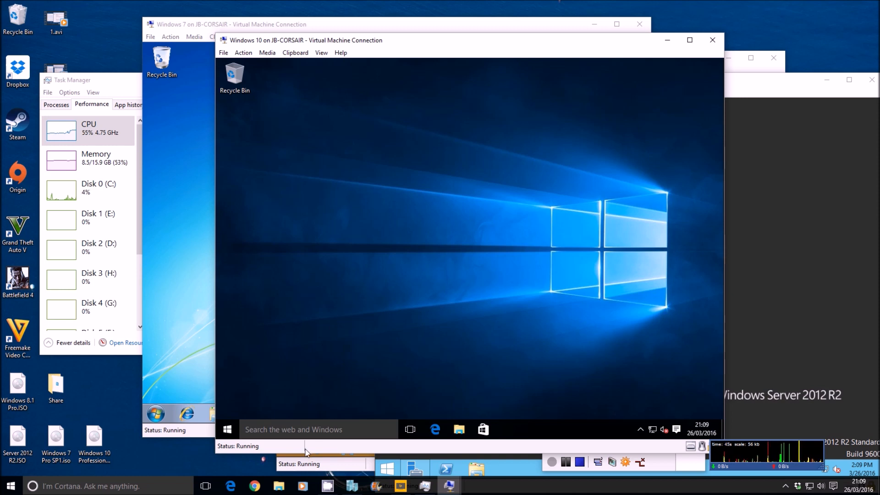
pyautogui.click(338, 466)
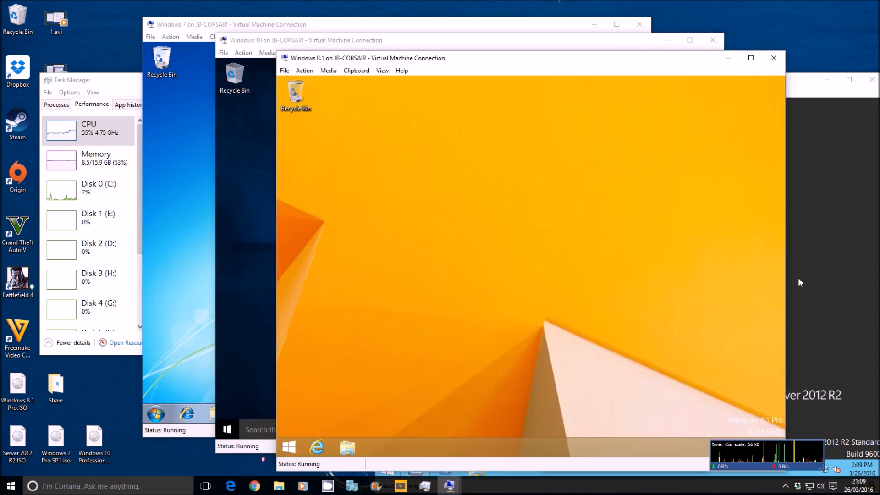
pyautogui.click(858, 233)
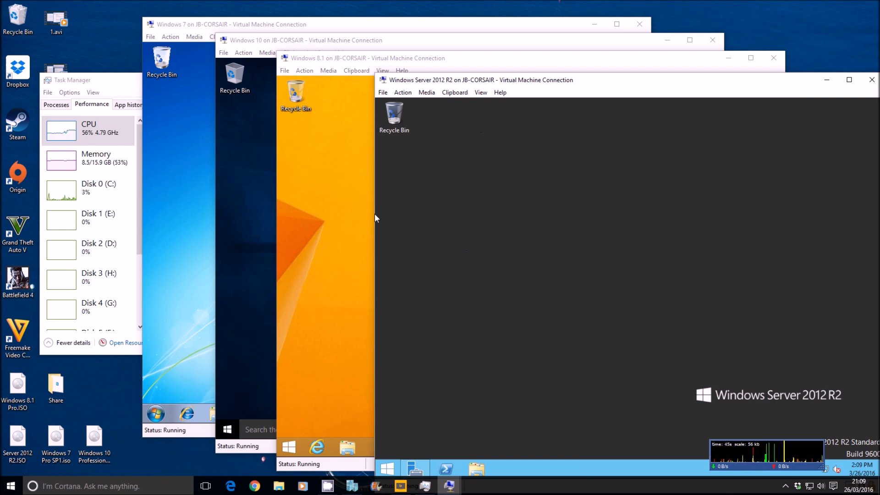
# Step: Open the remote settings in Windows 7 and allow connections from computers running any version of Remote Desktop
pyautogui.click(193, 292)
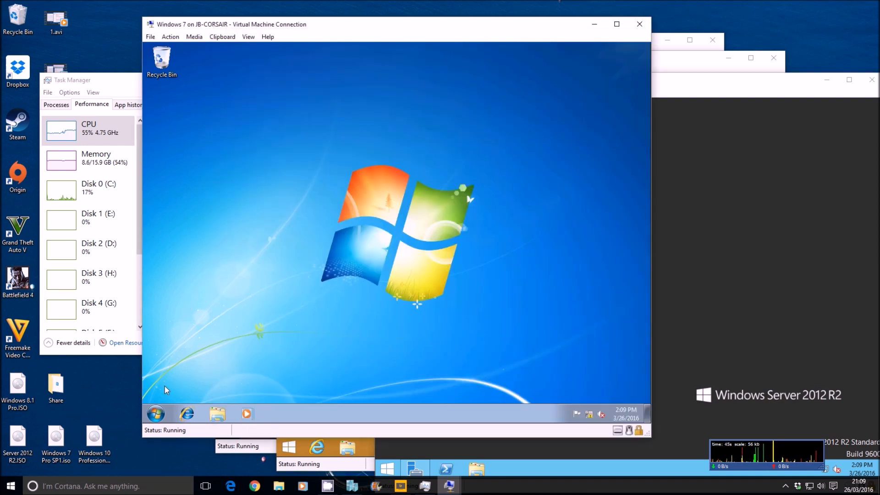
pyautogui.click(156, 415)
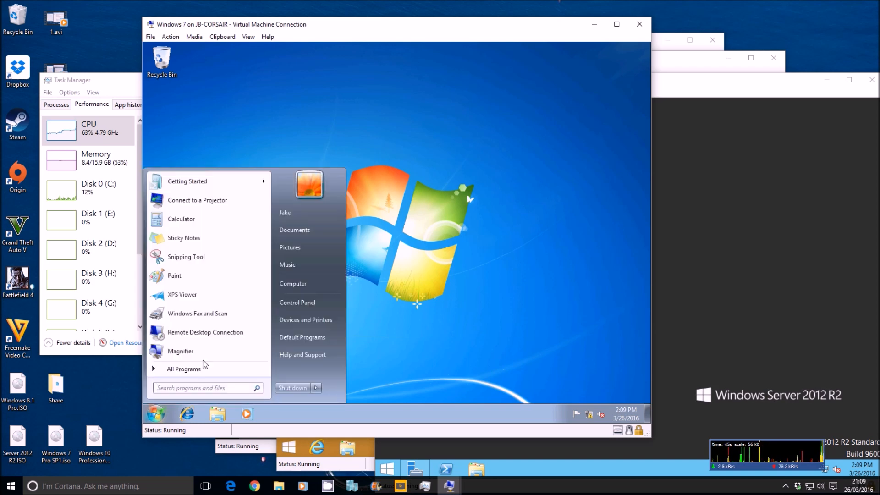
pyautogui.rightClick(288, 284)
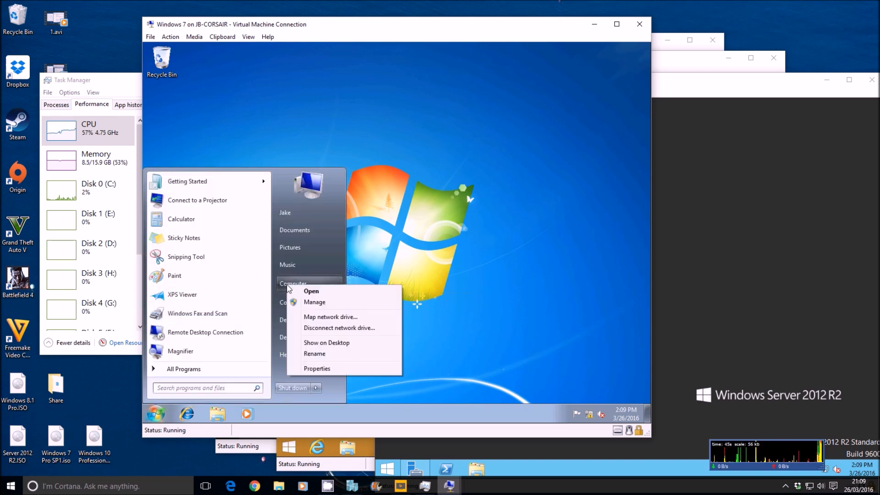
pyautogui.click(316, 369)
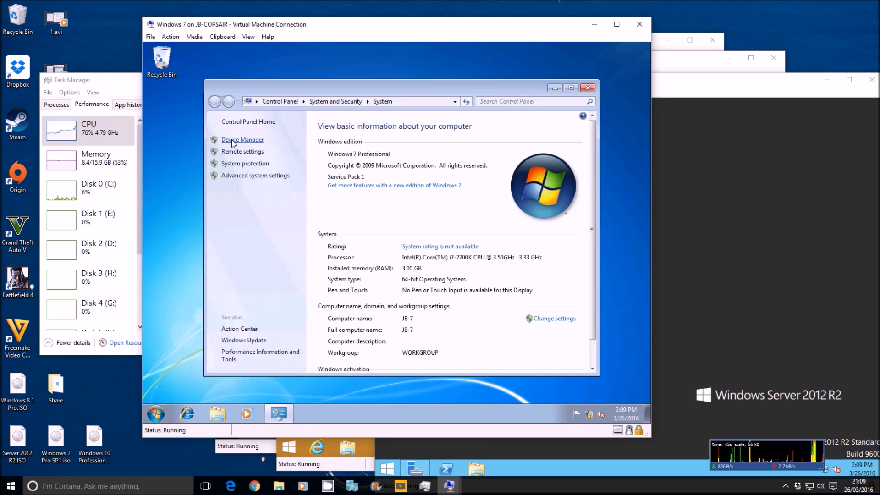
pyautogui.click(230, 152)
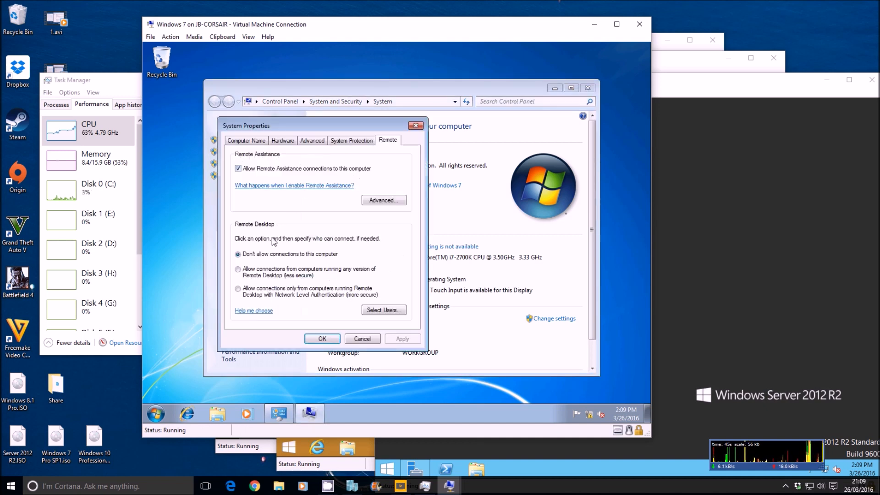
pyautogui.click(252, 275)
pyautogui.click(398, 339)
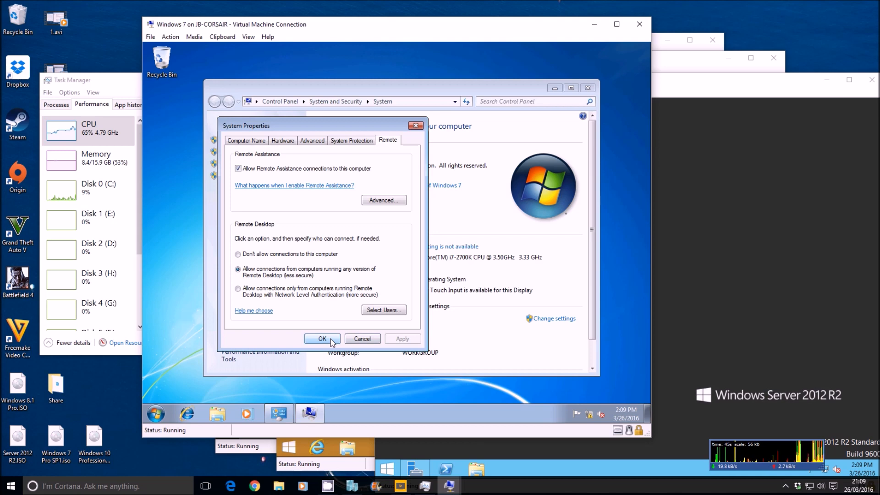
# Step: Check the Remote Desktop users in Windows 7, confirm the System Properties and close the System window
pyautogui.click(383, 311)
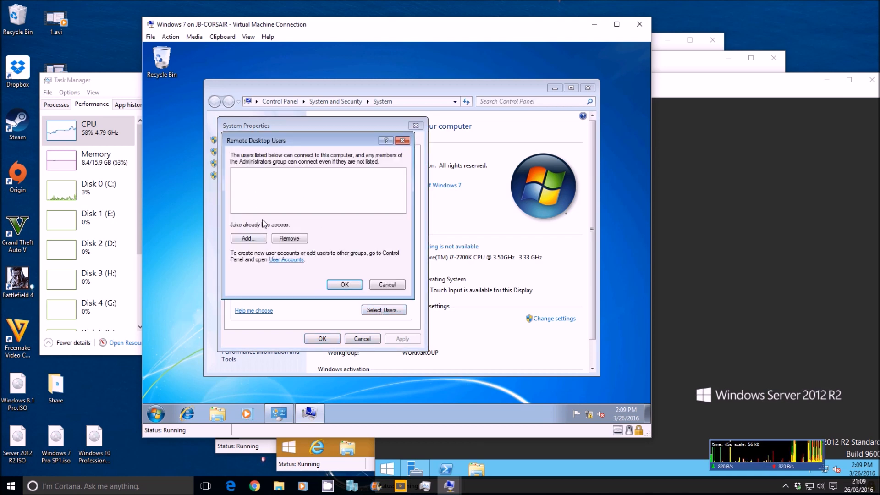
pyautogui.click(344, 285)
pyautogui.click(317, 341)
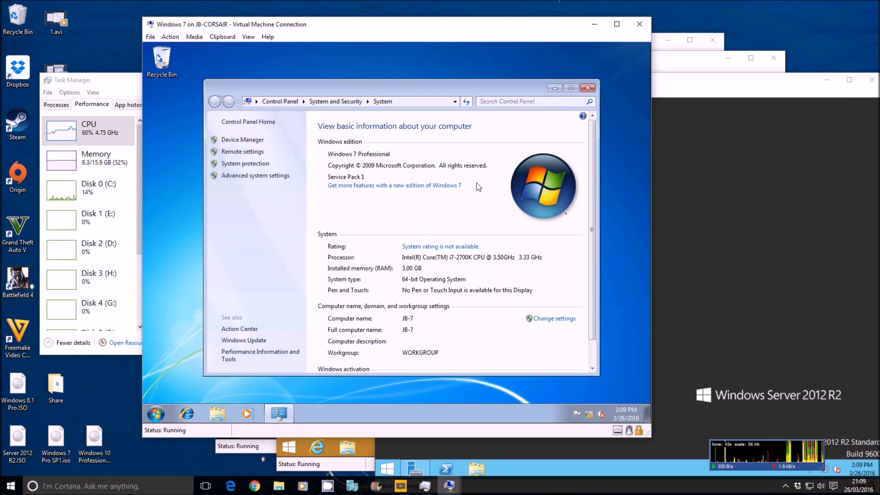
pyautogui.click(588, 88)
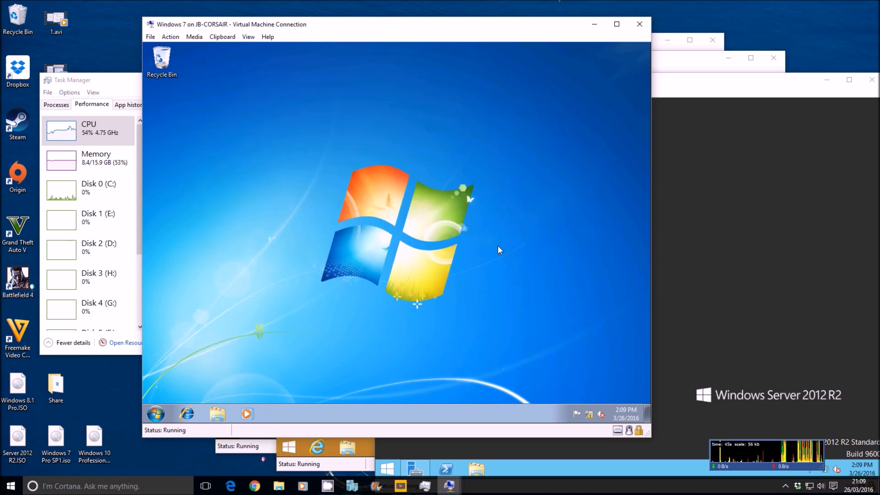
# Step: Switch to the Windows 10 virtual machine and open the remote settings from the properties of This PC
pyautogui.click(251, 446)
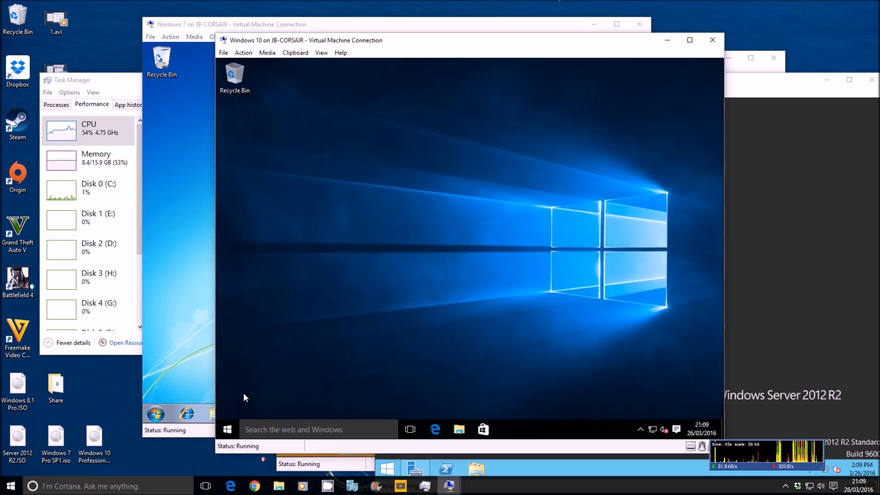
pyautogui.click(227, 430)
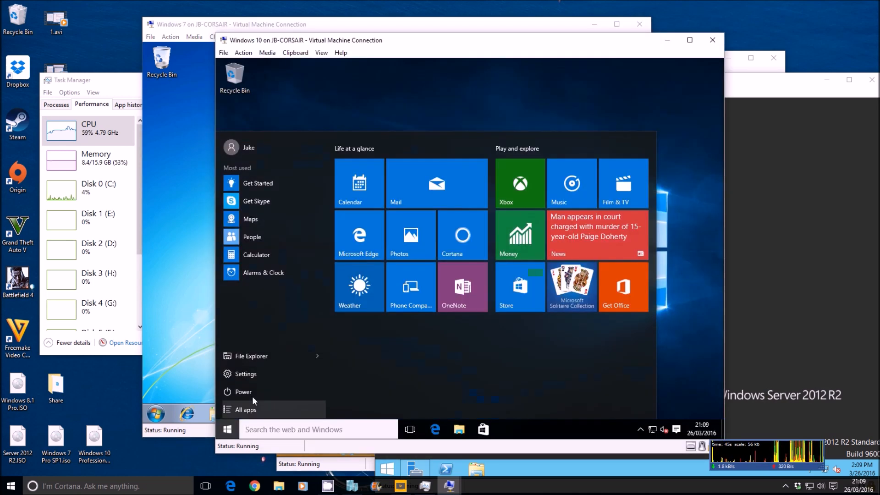
pyautogui.click(255, 357)
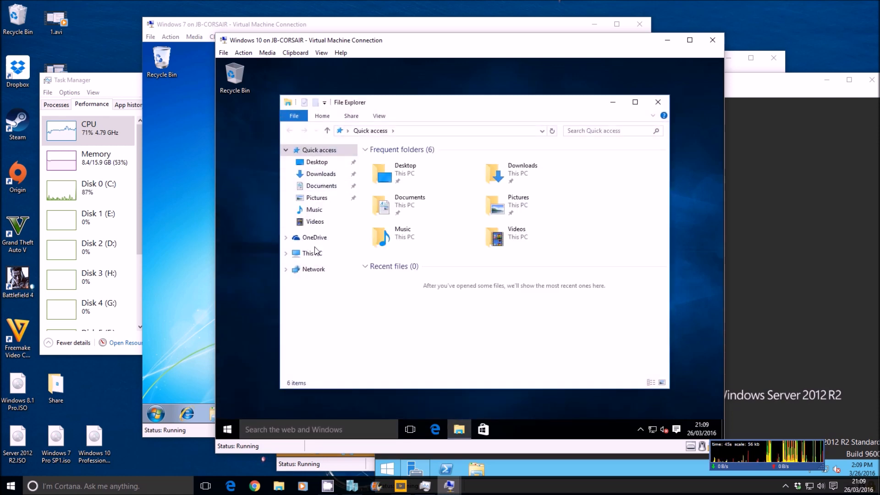
pyautogui.rightClick(314, 258)
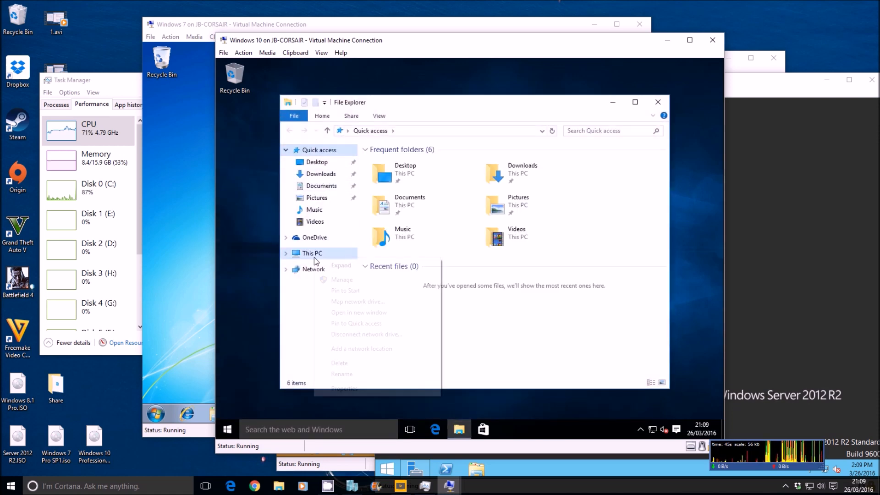
pyautogui.click(355, 389)
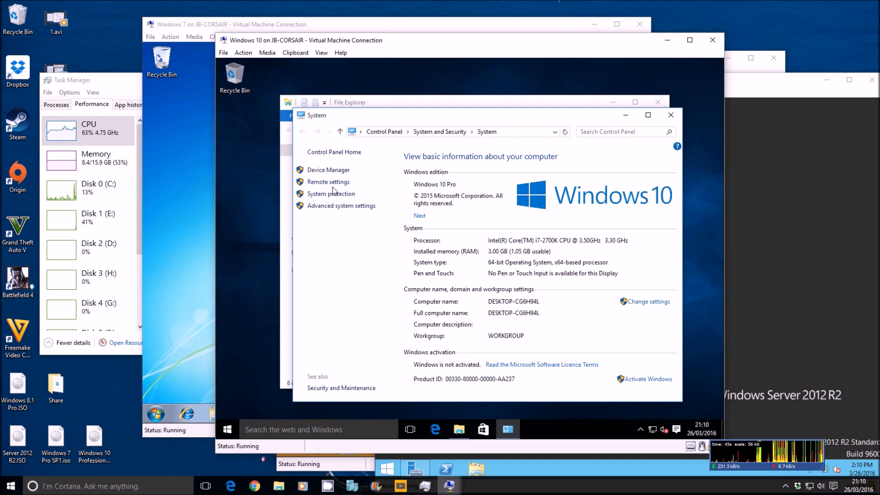
pyautogui.click(328, 183)
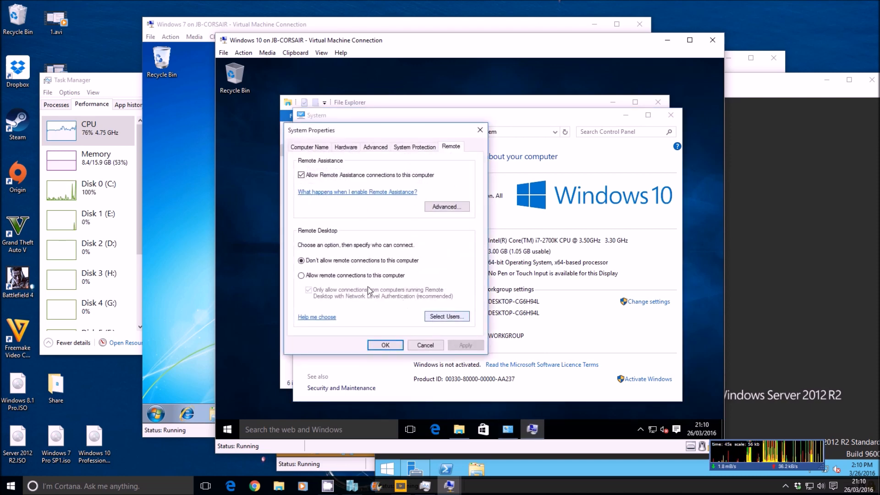
# Step: Allow remote connections to Windows 10 without requiring Network Level Authentication, apply the settings and dismiss the display configuration dialog
pyautogui.click(348, 275)
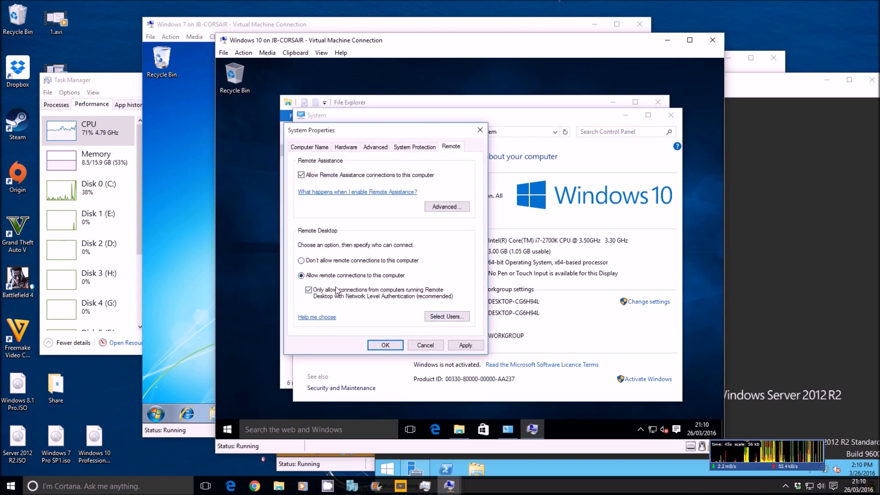
pyautogui.click(465, 346)
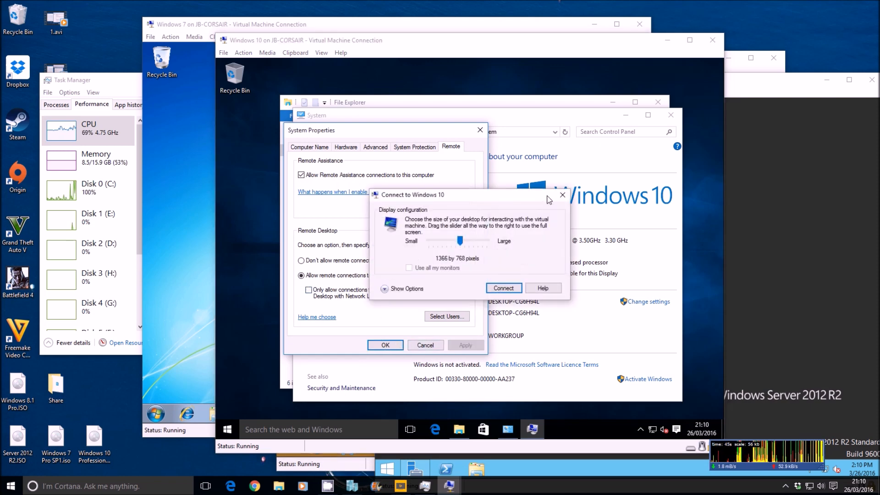
pyautogui.click(563, 194)
pyautogui.click(385, 346)
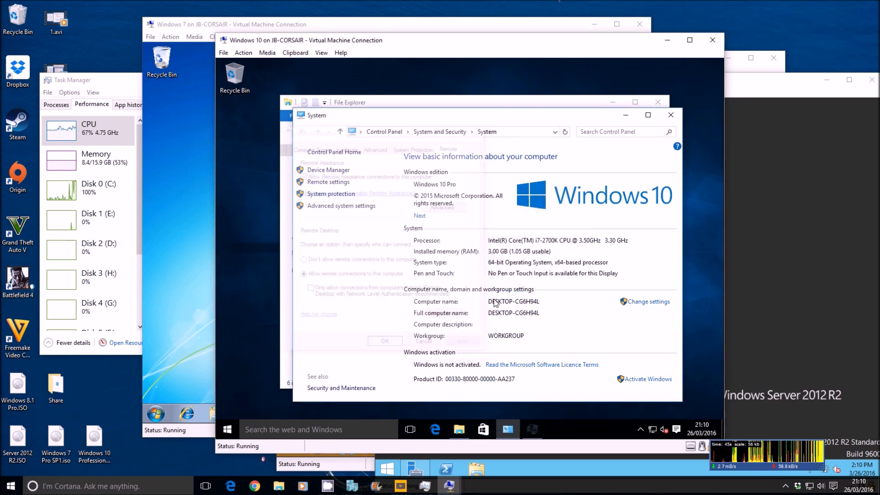
# Step: Rename the Windows 10 computer to JB-10 and restart it immediately to apply the change
pyautogui.click(637, 301)
pyautogui.click(462, 281)
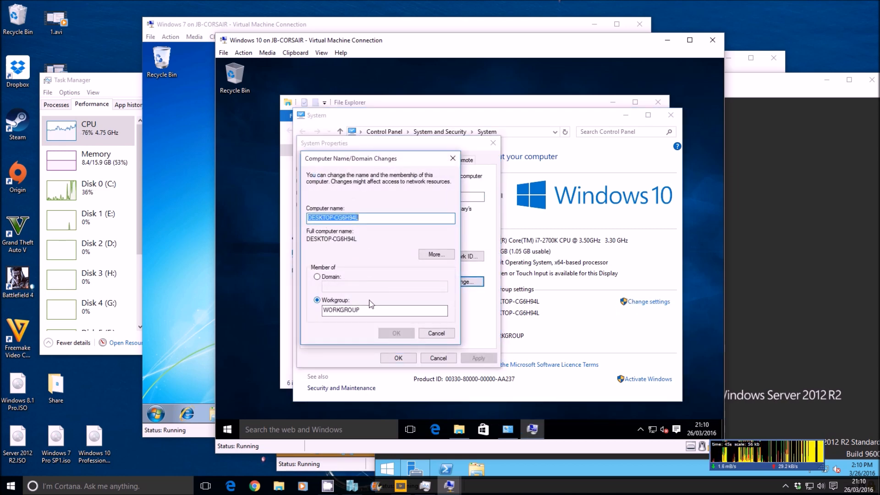
pyautogui.write('JB-10')
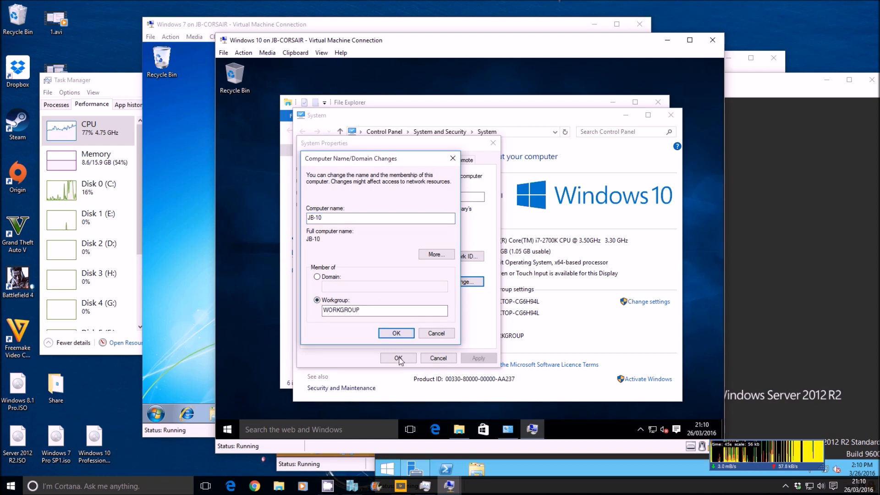
pyautogui.click(531, 257)
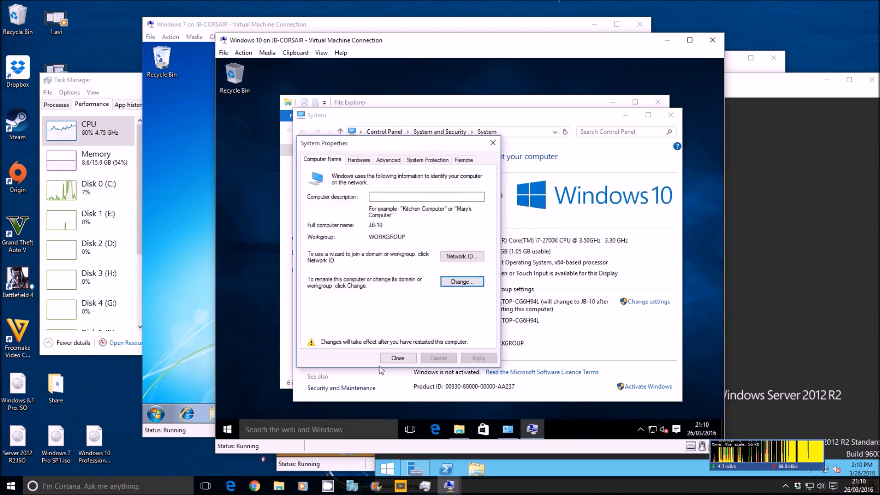
pyautogui.click(397, 358)
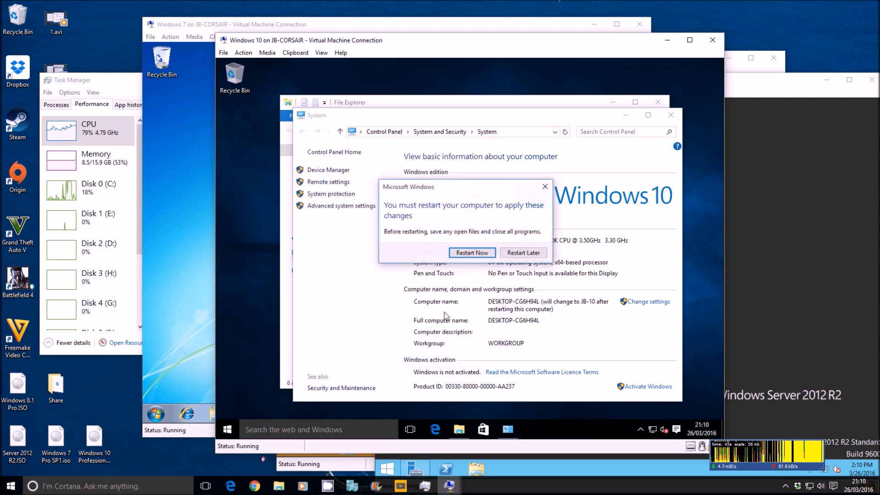
pyautogui.click(472, 253)
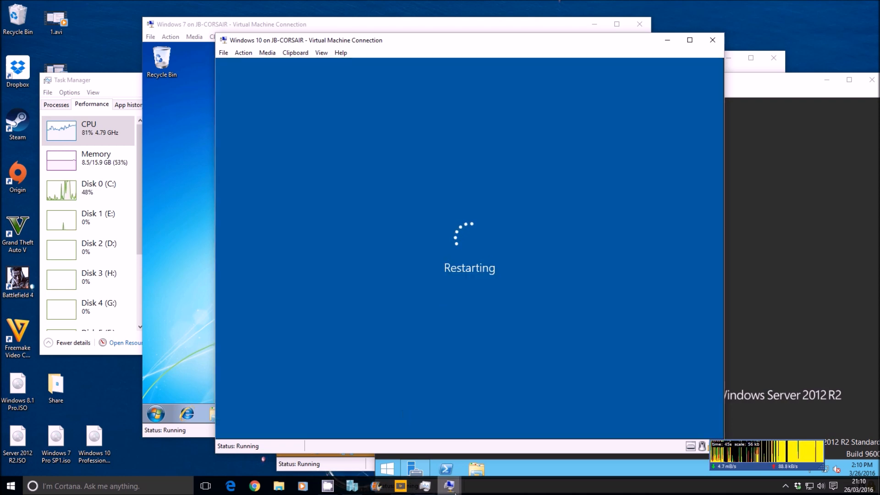
# Step: Switch to the Windows 8.1 virtual machine and open the system properties of This PC
pyautogui.moveTo(459, 476)
pyautogui.click(469, 452)
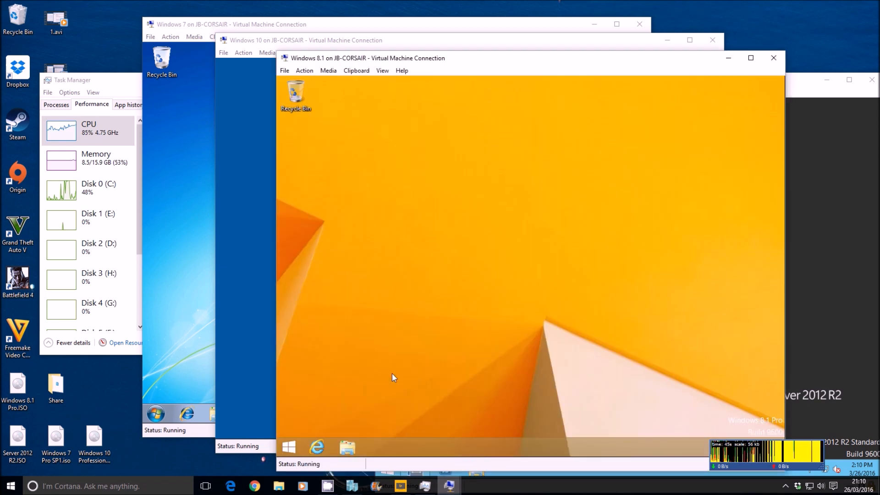
pyautogui.click(344, 450)
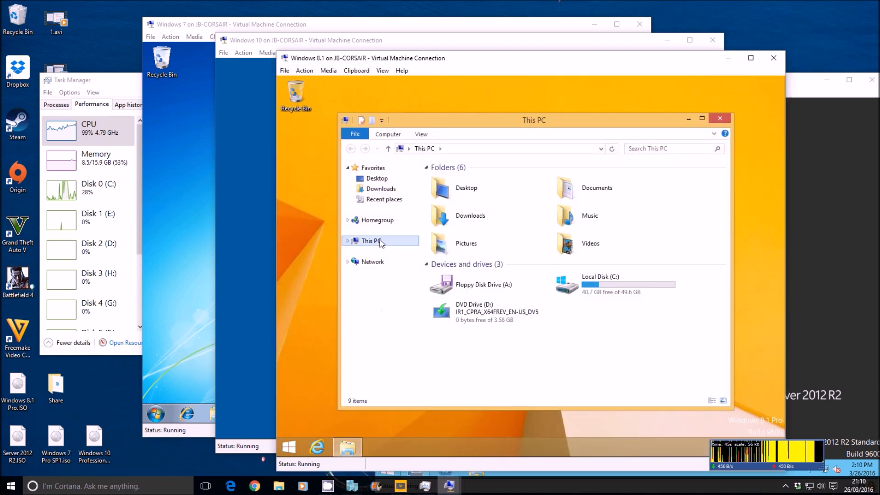
pyautogui.rightClick(380, 239)
pyautogui.click(409, 361)
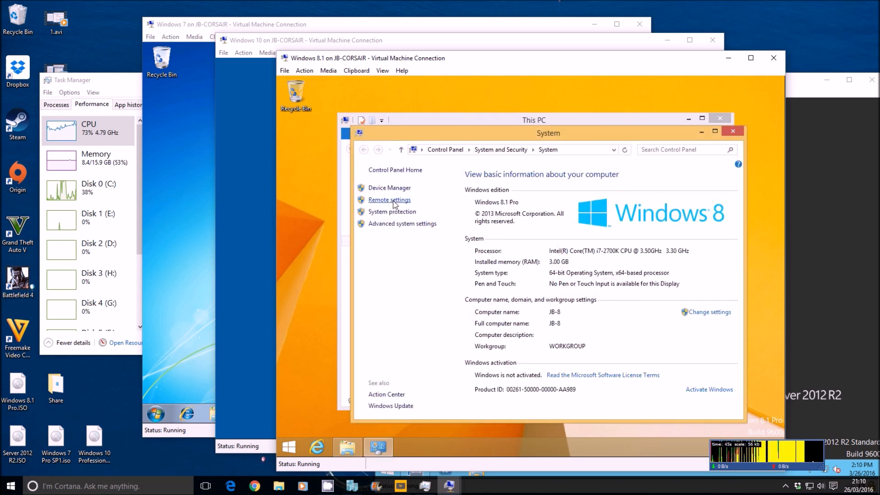
# Step: Allow remote connections to Windows 8.1 without requiring Network Level Authentication, apply the settings and close the System and This PC windows
pyautogui.click(385, 255)
pyautogui.click(373, 273)
pyautogui.click(488, 325)
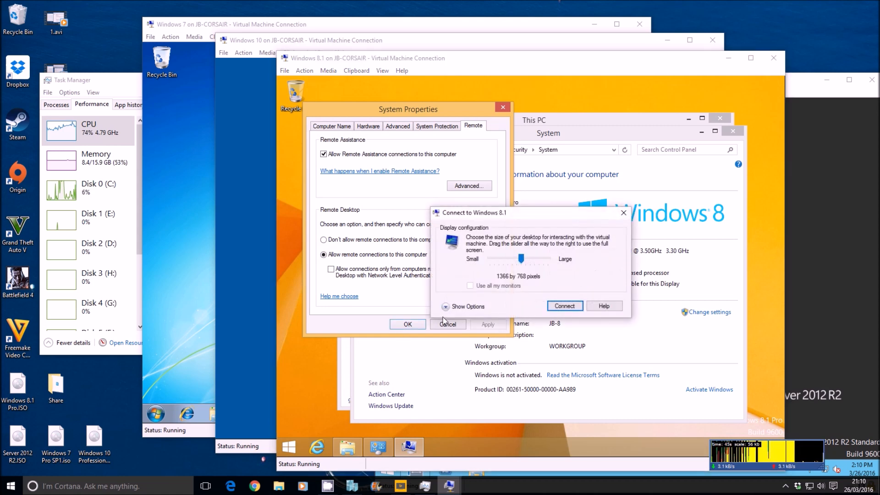
pyautogui.click(623, 213)
pyautogui.click(407, 324)
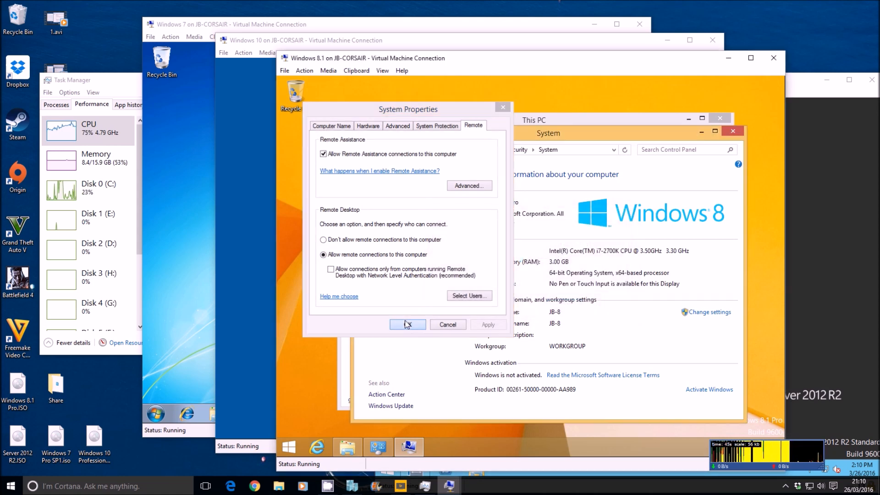
pyautogui.click(733, 131)
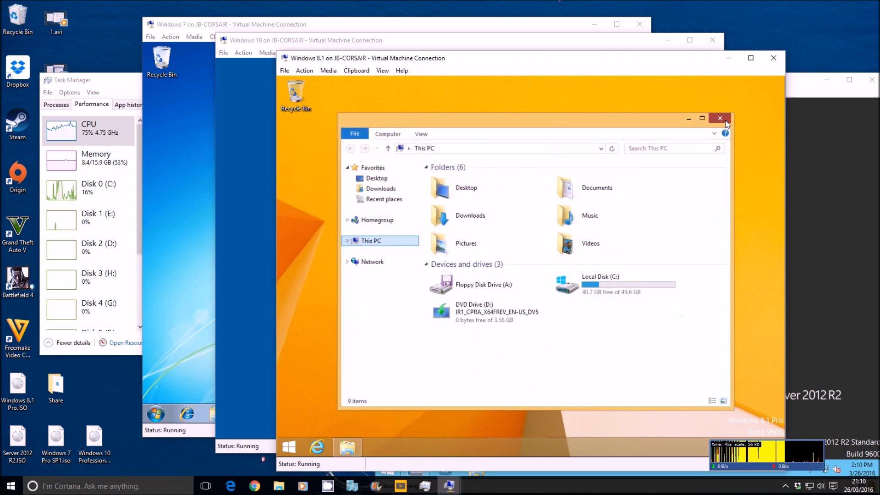
pyautogui.click(720, 118)
# Step: Switch to the Windows Server 2012 R2 virtual machine and open the Remote Desktop setting of the local server in Server Manager
pyautogui.click(795, 85)
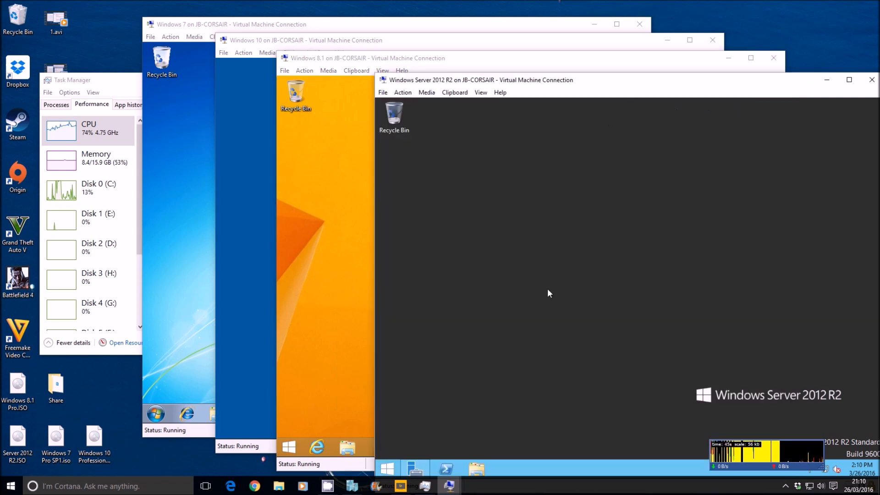
pyautogui.click(417, 470)
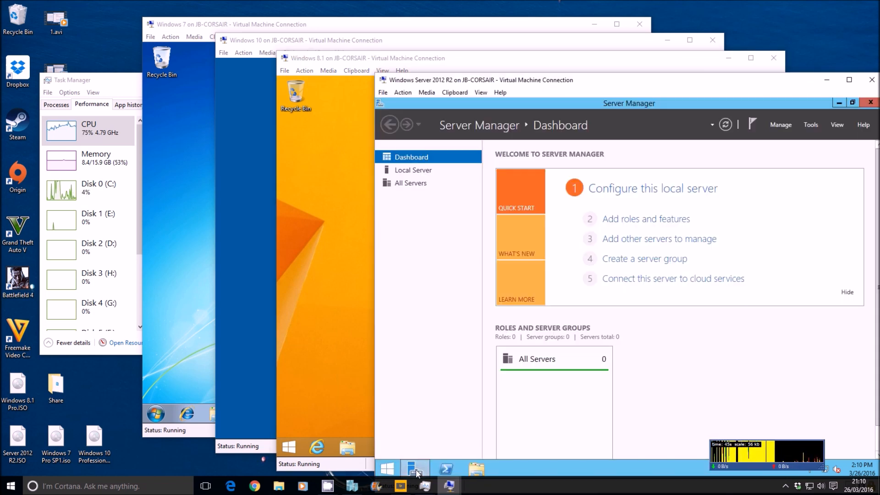
pyautogui.click(407, 173)
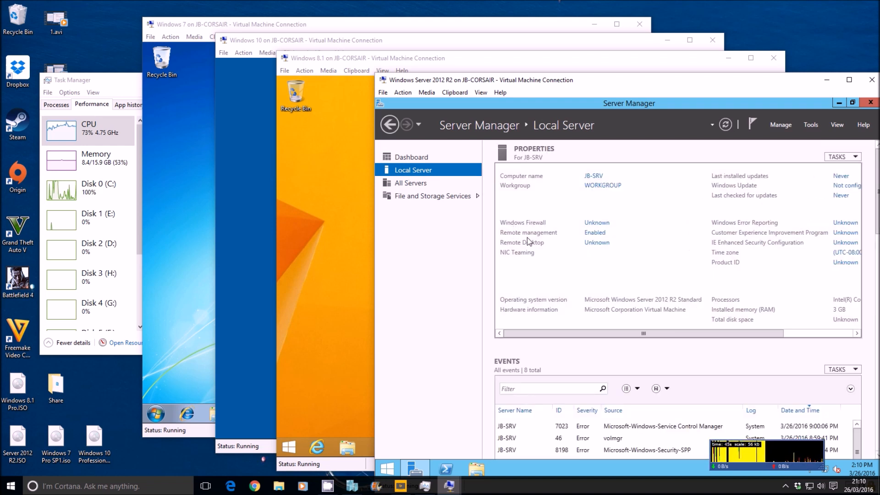
pyautogui.click(604, 244)
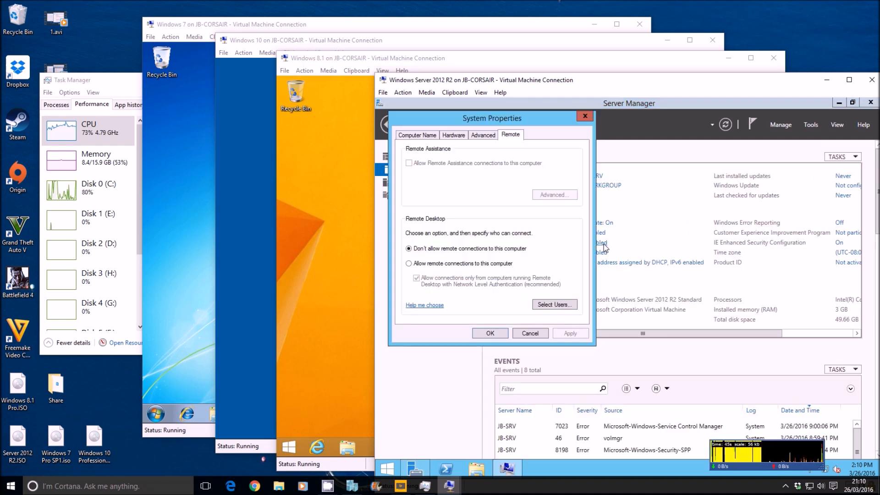
# Step: Allow remote connections to Windows Server 2012 R2 without requiring Network Level Authentication, then apply and confirm the settings
pyautogui.click(408, 263)
pyautogui.click(480, 229)
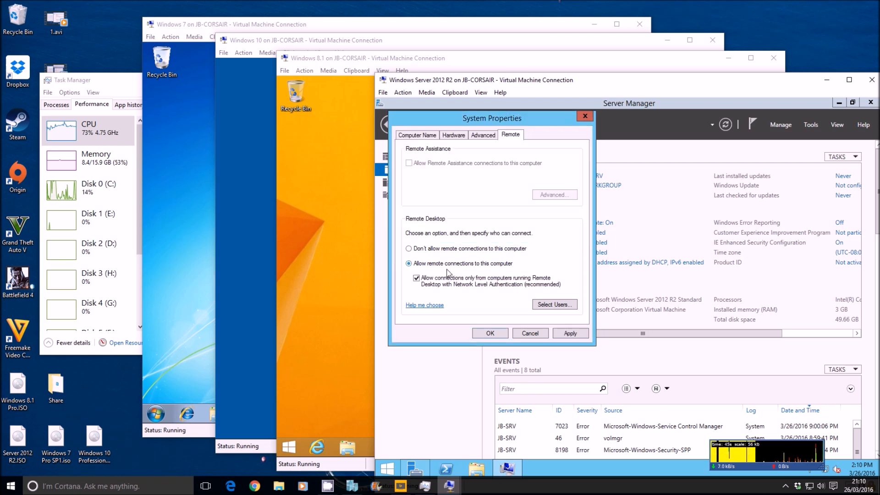
pyautogui.click(575, 333)
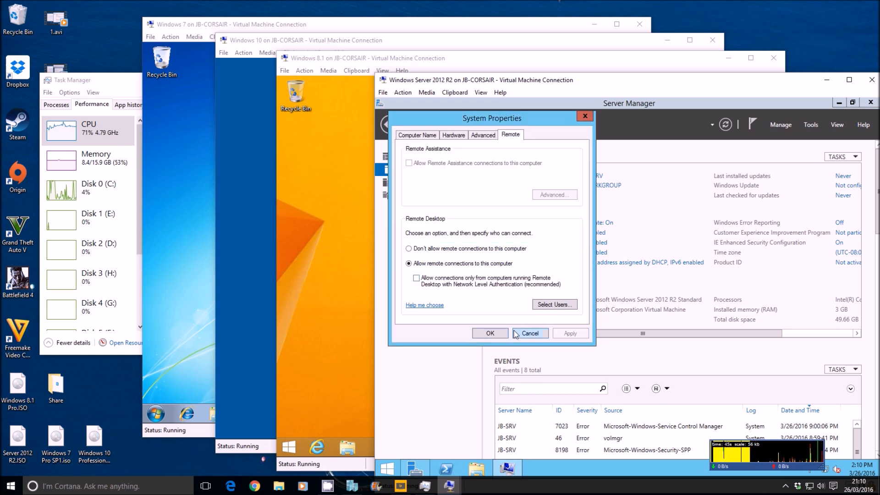
pyautogui.click(499, 333)
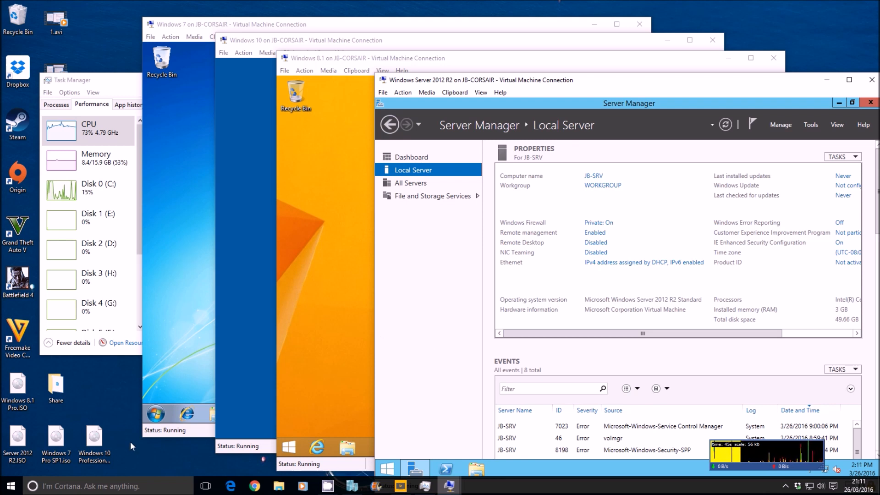
# Step: Run mstsc on the host computer and try to connect to jb-7 with Remote Desktop Connection
pyautogui.click(156, 454)
pyautogui.press('super+r')
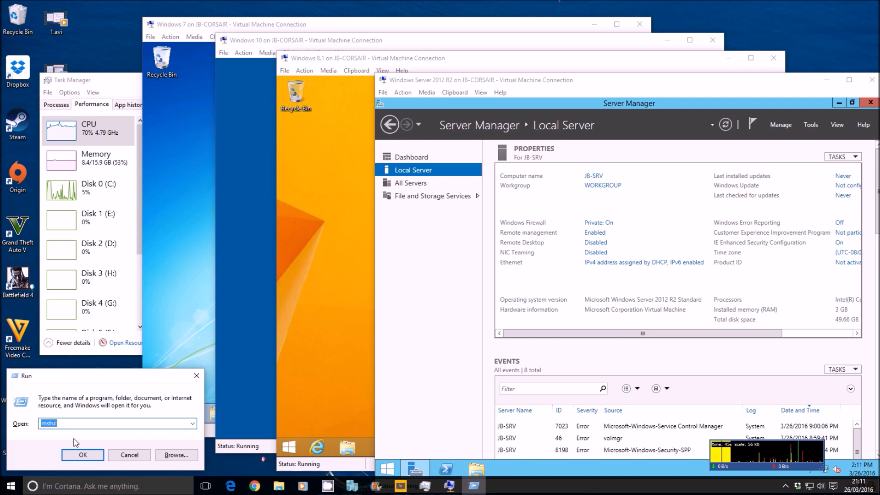
pyautogui.press('Return')
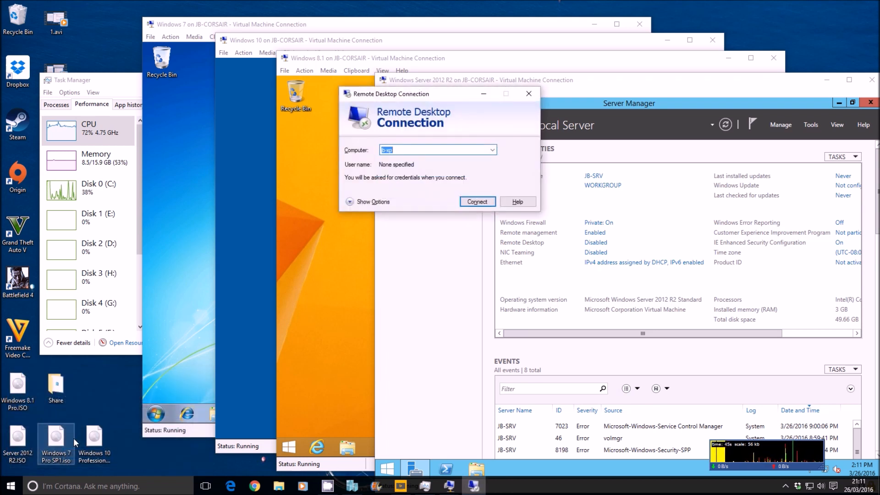
pyautogui.write('j')
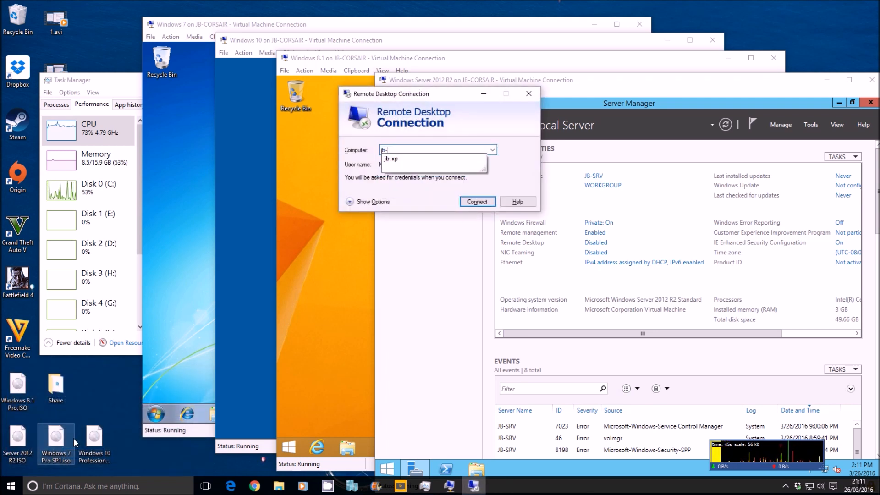
pyautogui.press('BackSpace')
pyautogui.press('BackSpace')
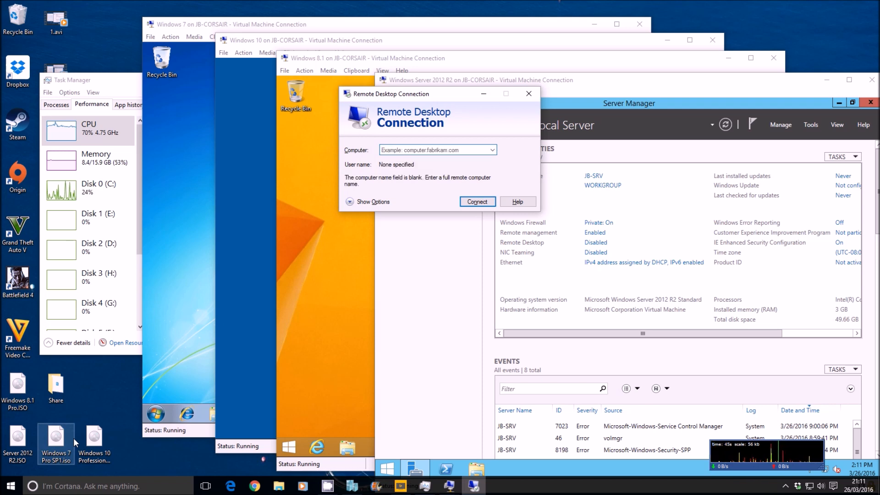
pyautogui.write('jb-7')
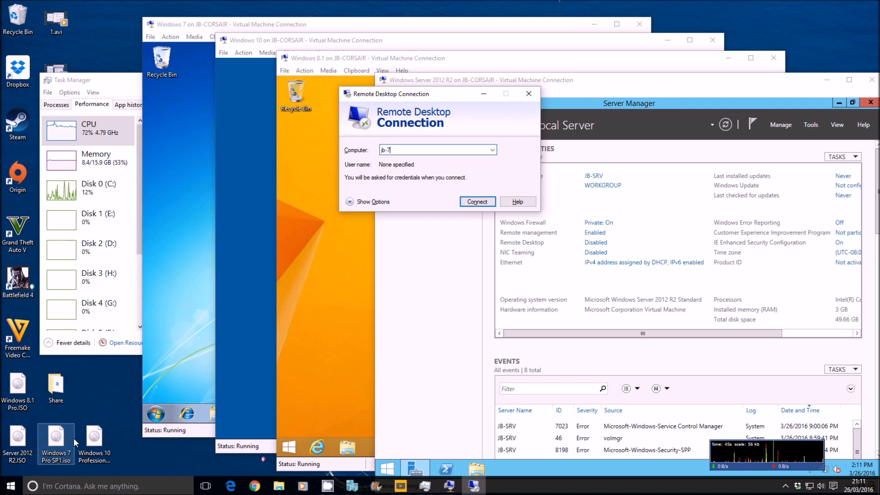
pyautogui.press('Return')
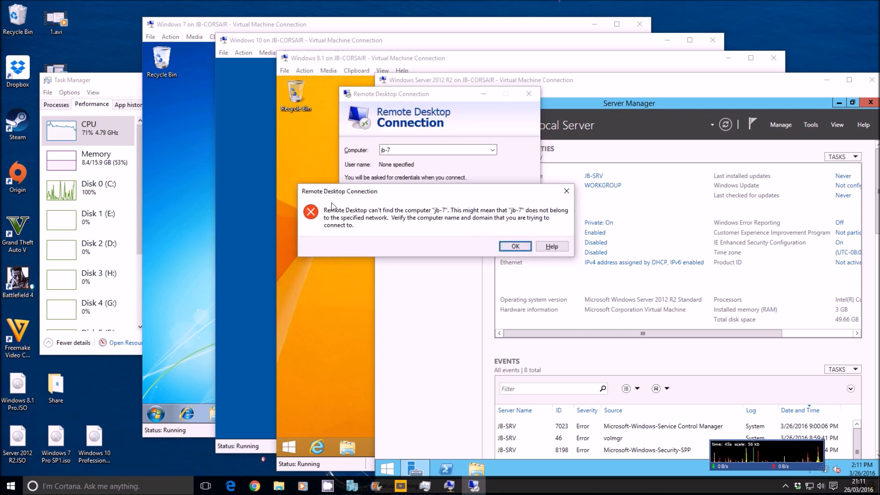
pyautogui.click(515, 246)
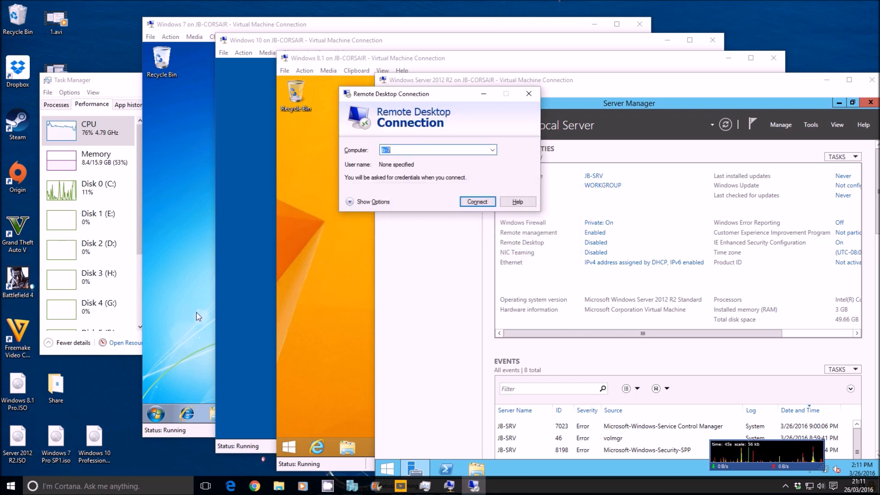
# Step: Open the Windows Firewall page of the Control Panel in the Windows 7 virtual machine
pyautogui.click(197, 312)
pyautogui.click(156, 414)
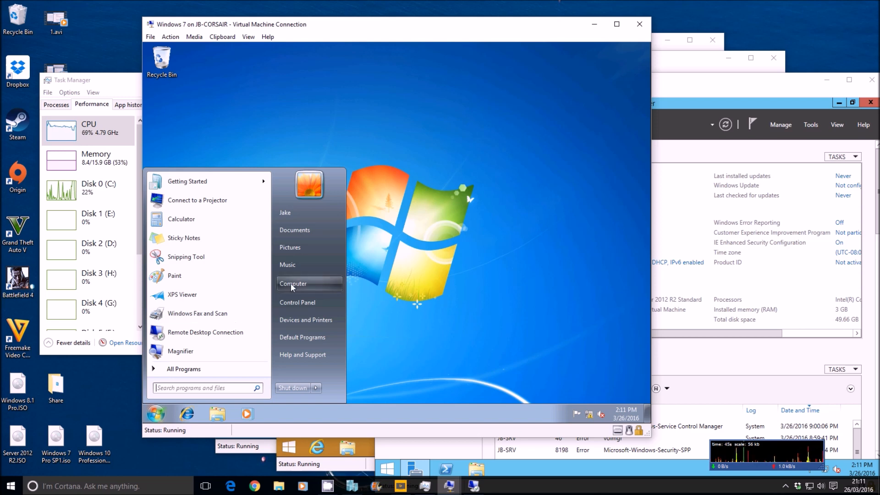
pyautogui.click(299, 301)
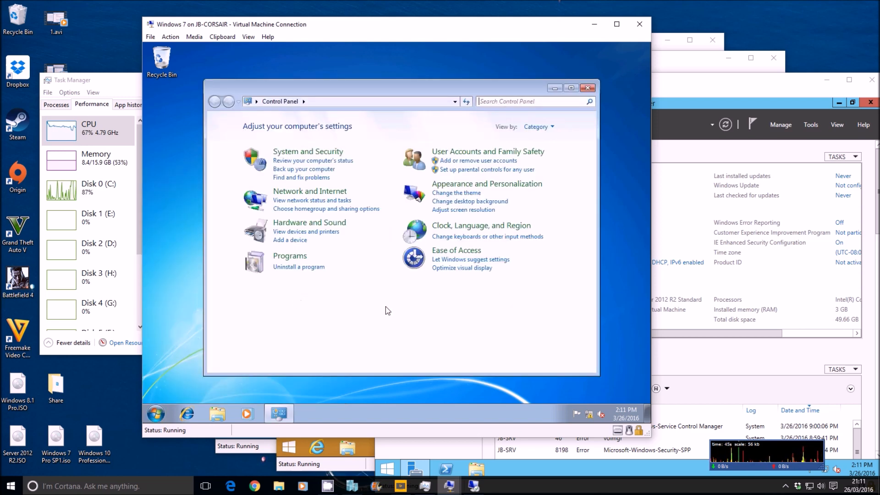
pyautogui.click(294, 149)
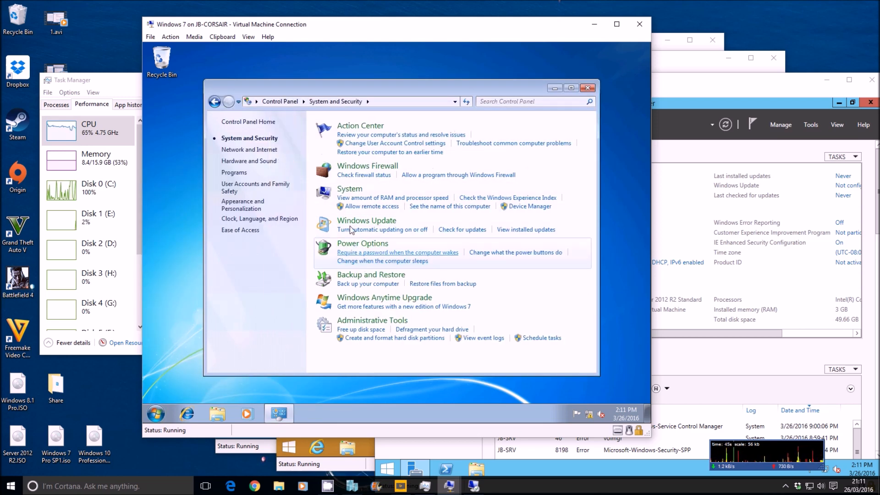
pyautogui.click(343, 165)
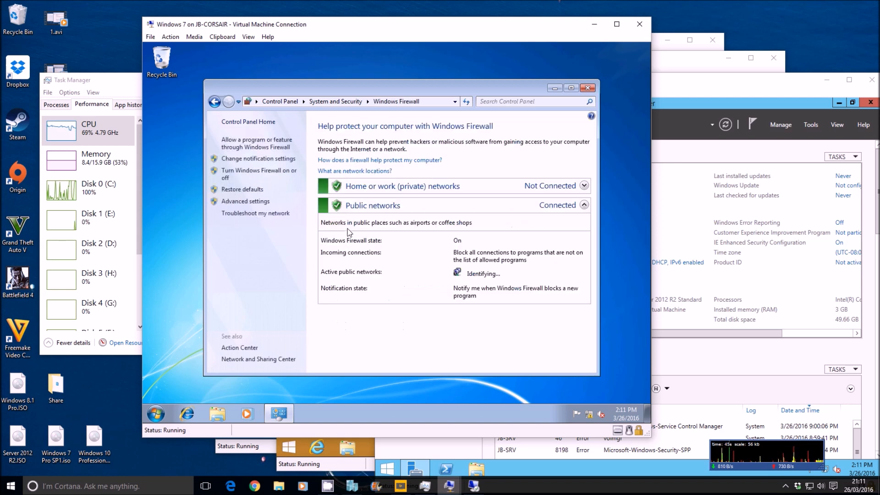
# Step: Turn off Windows Firewall for both private and public networks in Windows 7 and close the Control Panel
pyautogui.click(251, 172)
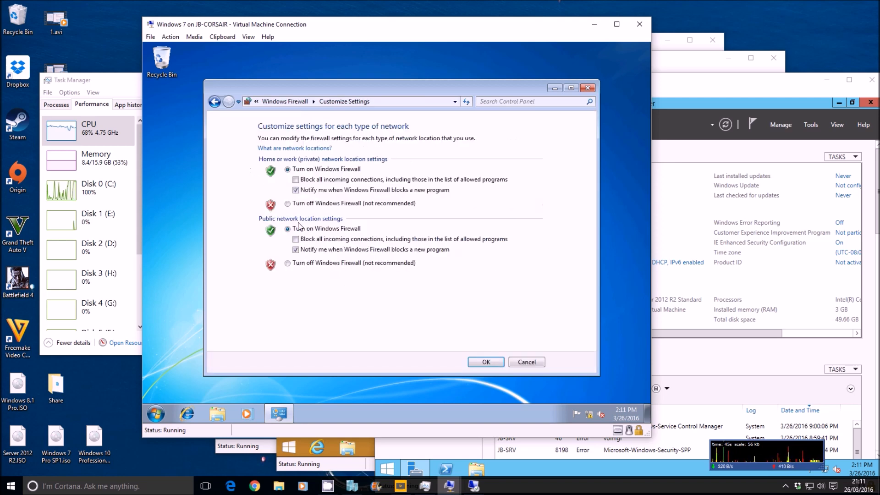
pyautogui.click(289, 204)
pyautogui.click(289, 264)
pyautogui.click(475, 363)
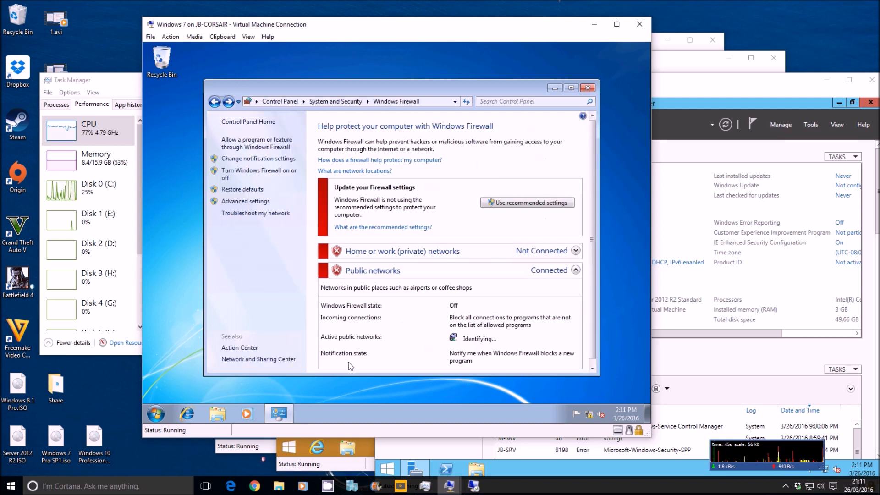
pyautogui.click(587, 87)
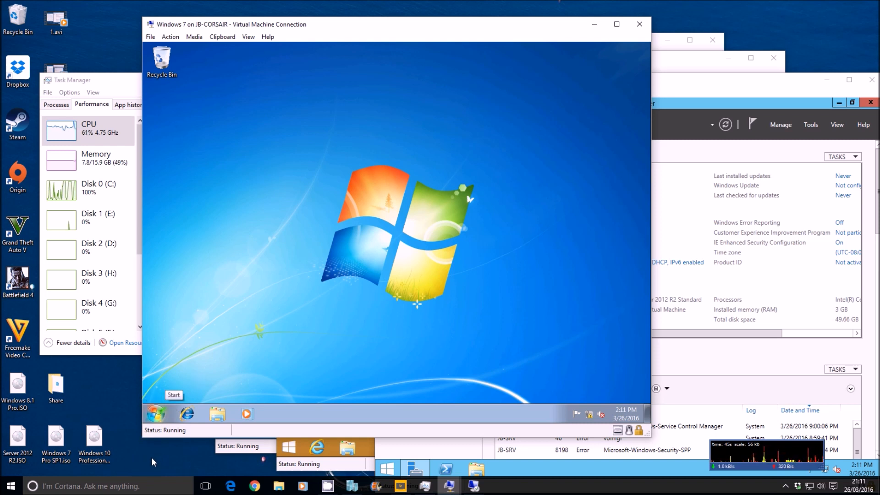
# Step: Run mstsc on the host computer and start a Remote Desktop connection to jb-7
pyautogui.click(185, 465)
pyautogui.press('super+r')
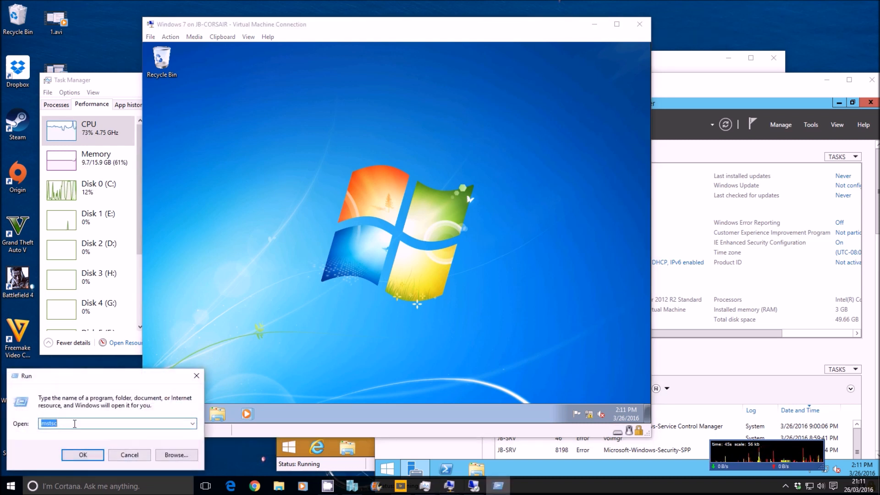
pyautogui.press('Return')
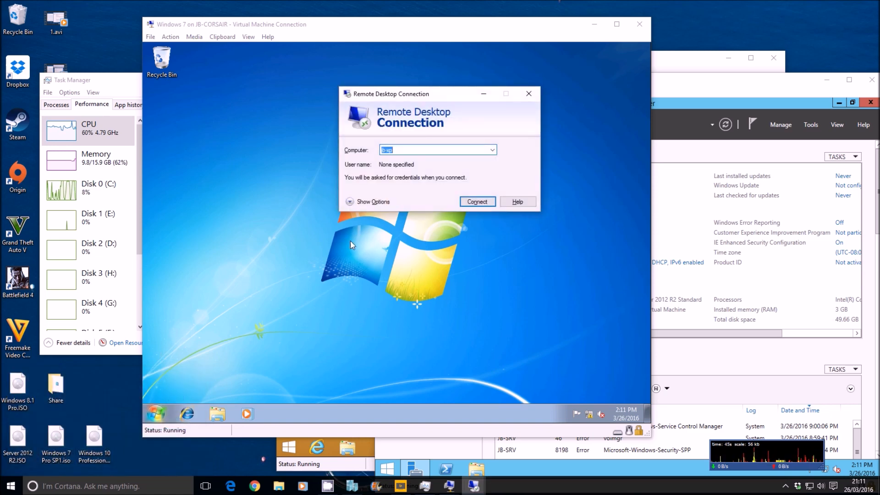
pyautogui.write('jb-7')
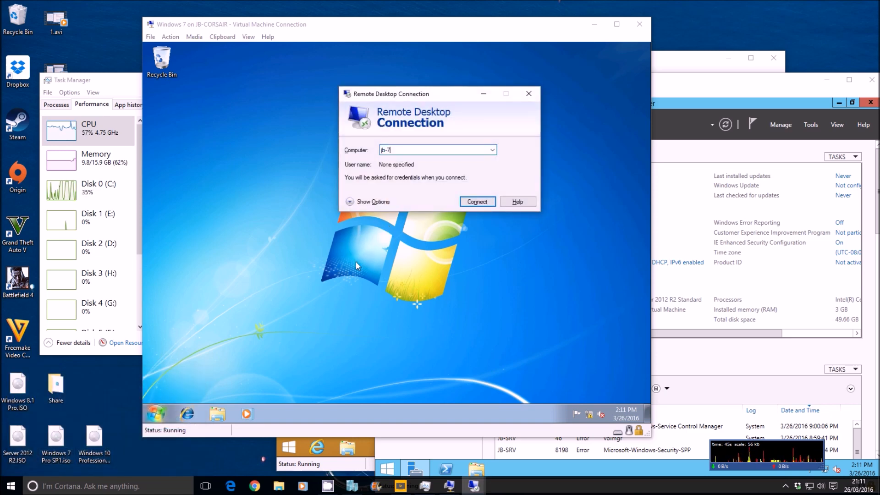
pyautogui.press('Return')
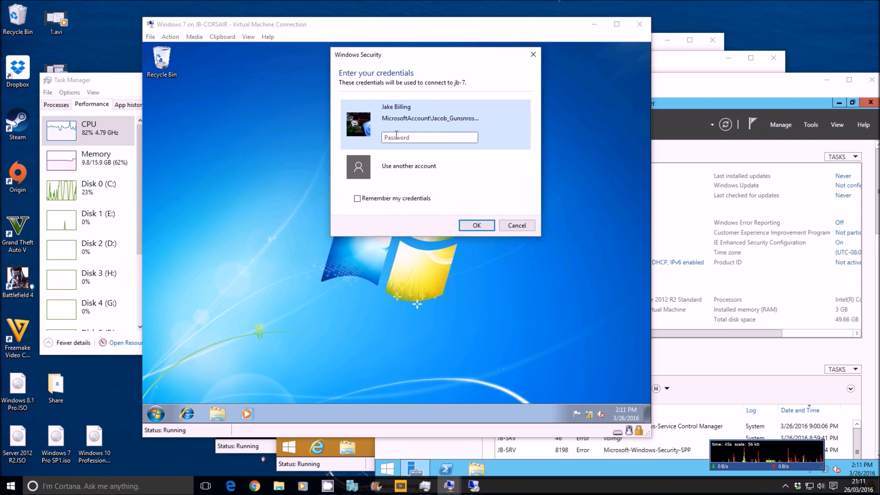
# Step: Sign in to jb-7 with another account's user name and password, and connect despite the certificate errors
pyautogui.click(386, 168)
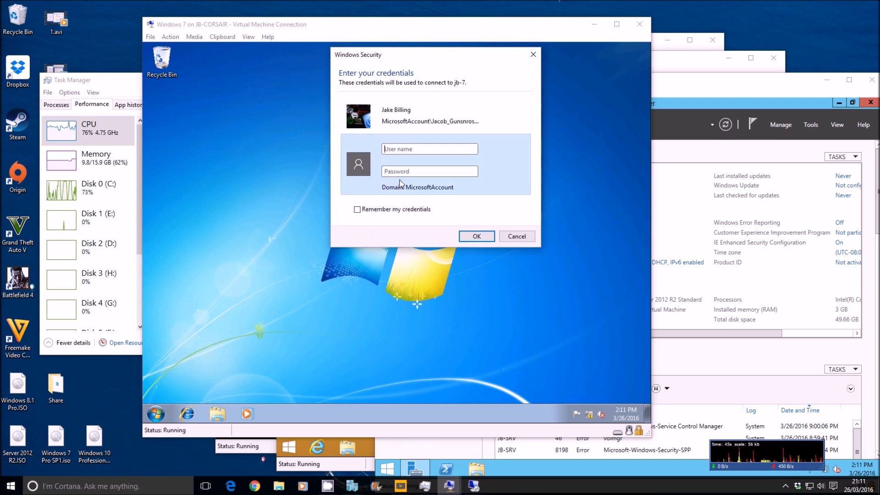
pyautogui.write('jak')
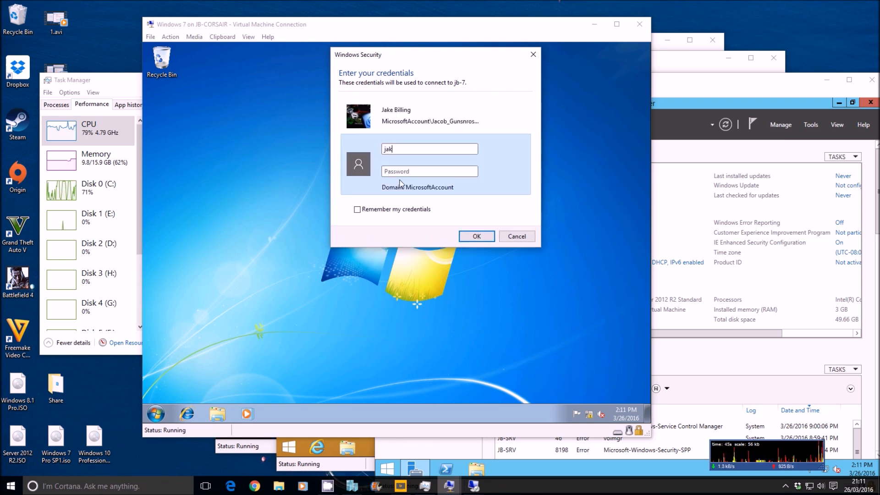
pyautogui.write('***')
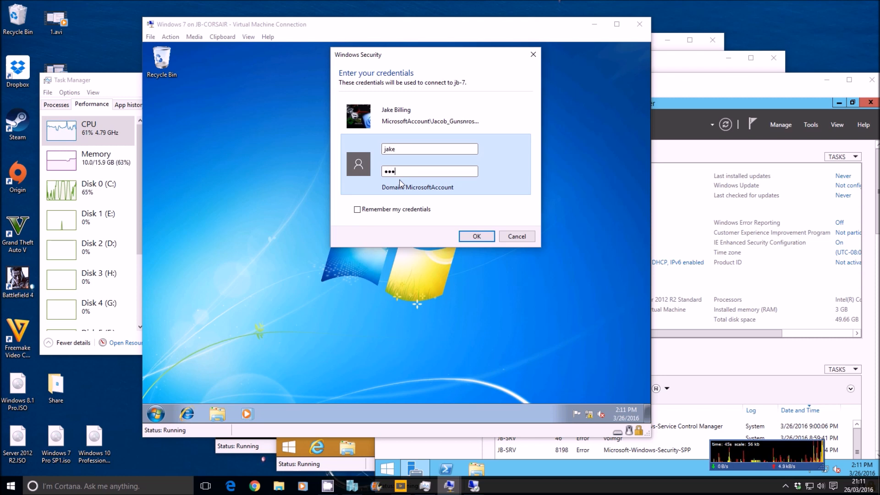
pyautogui.press('Tab')
pyautogui.press('Return')
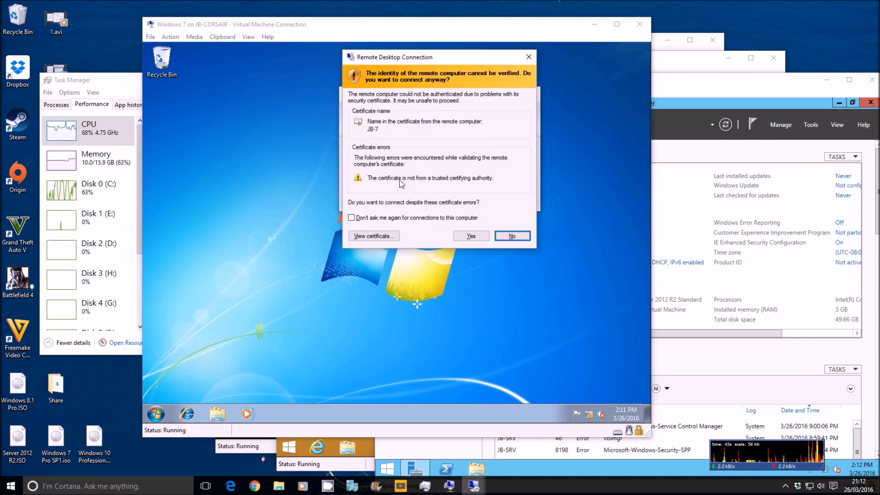
pyautogui.press('Left')
pyautogui.press('Return')
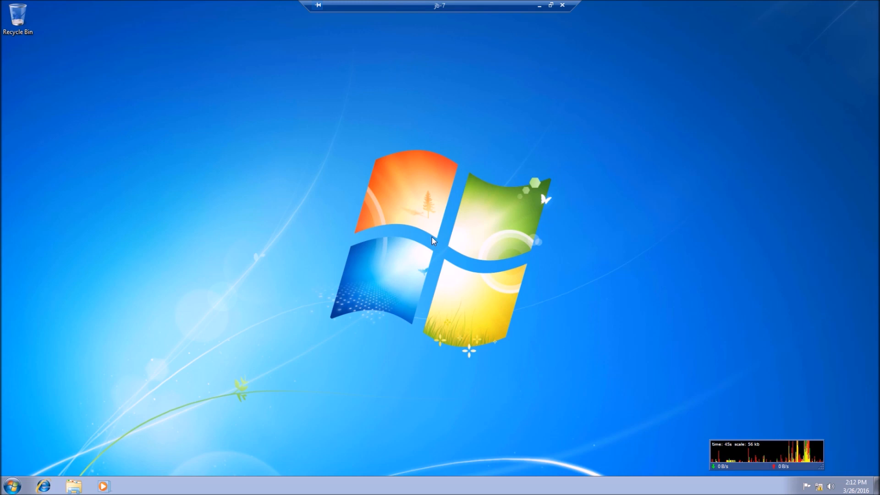
# Step: Minimize the jb-7 remote session, close the Windows 7 virtual machine window and disconnect the remote session
pyautogui.click(540, 7)
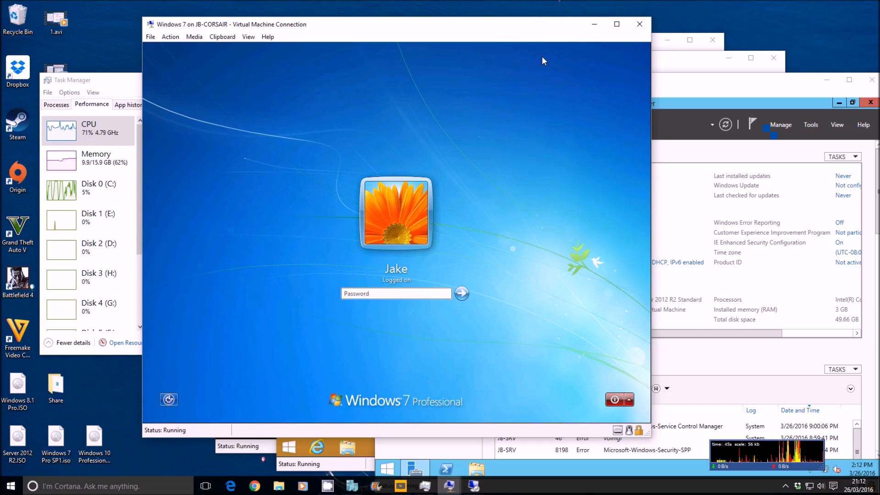
pyautogui.click(641, 28)
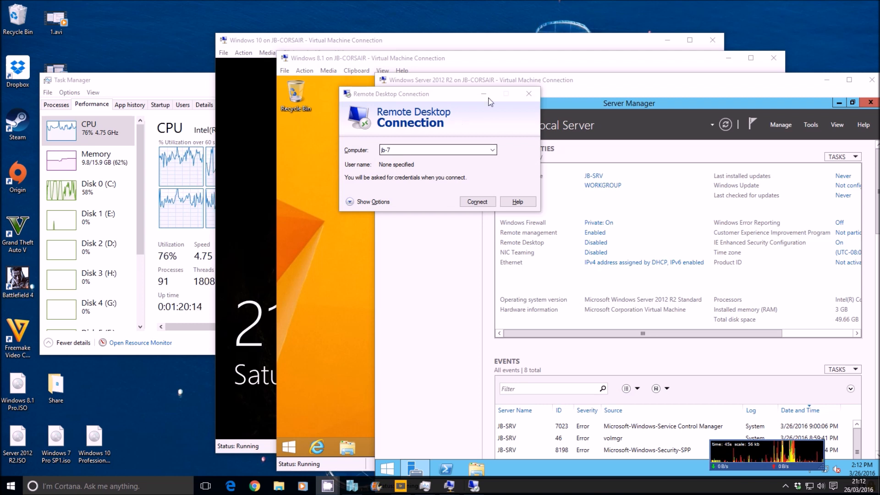
pyautogui.click(454, 267)
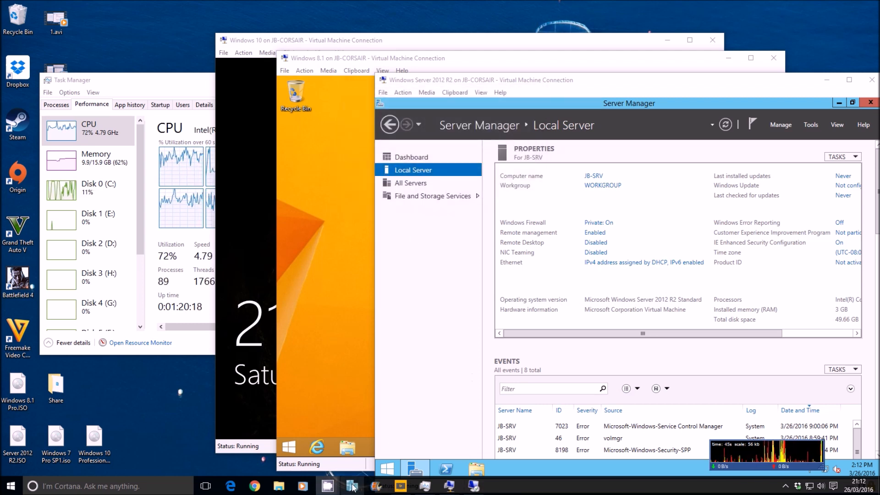
pyautogui.click(474, 486)
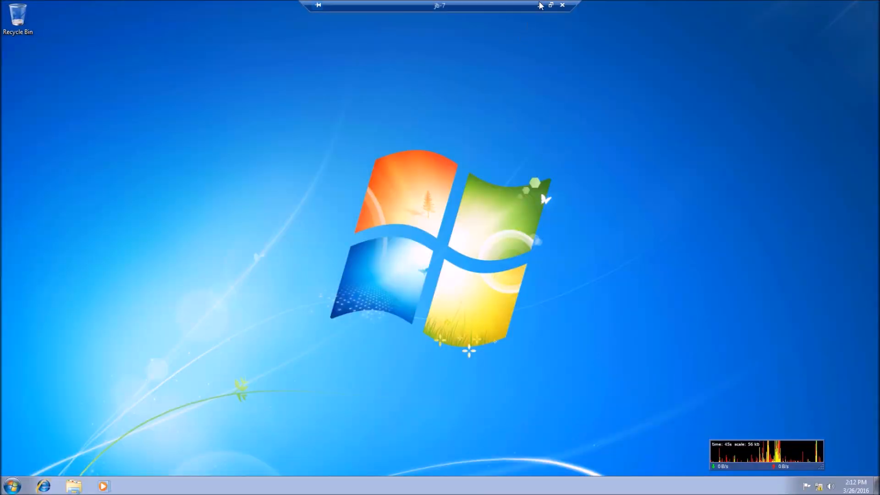
pyautogui.click(562, 5)
pyautogui.click(472, 263)
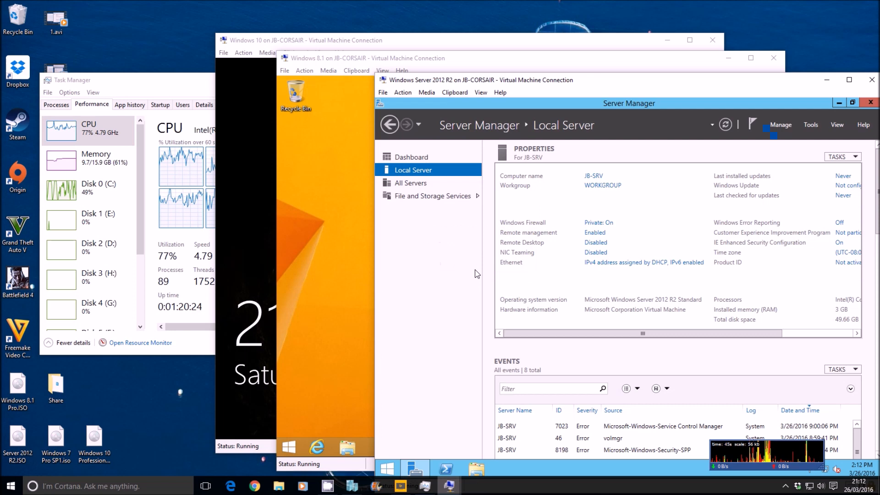
# Step: Reconnect to the Windows 7 virtual machine from Hyper-V Manager and sign in with the account password
pyautogui.click(351, 486)
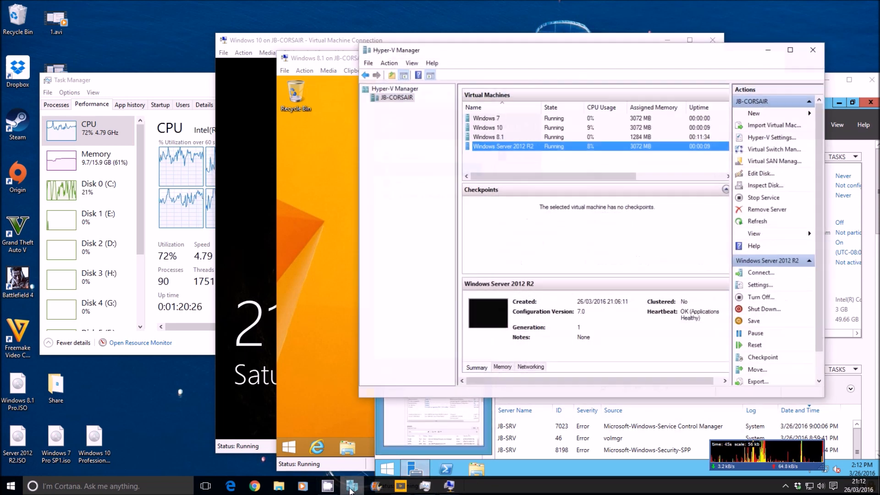
pyautogui.doubleClick(489, 115)
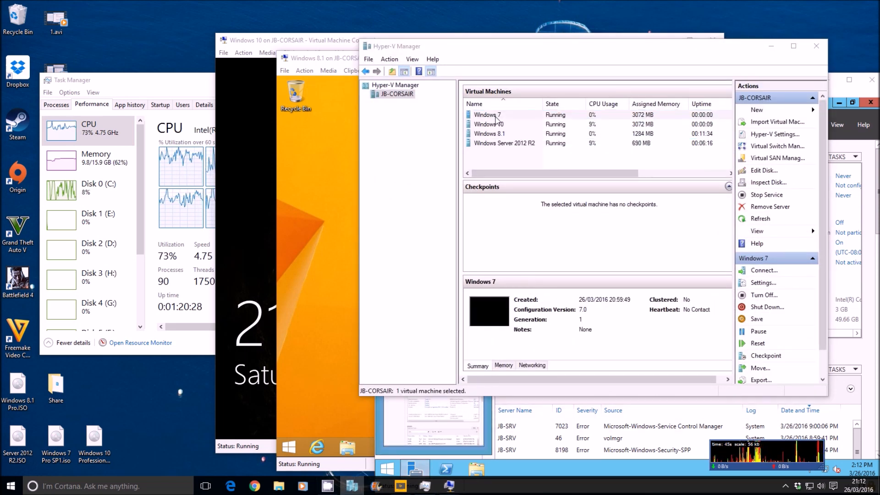
pyautogui.write('*****')
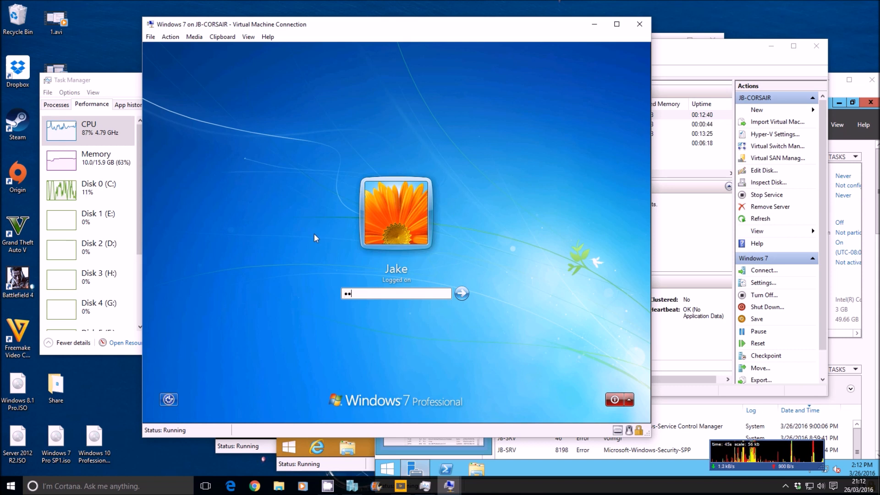
pyautogui.press('Return')
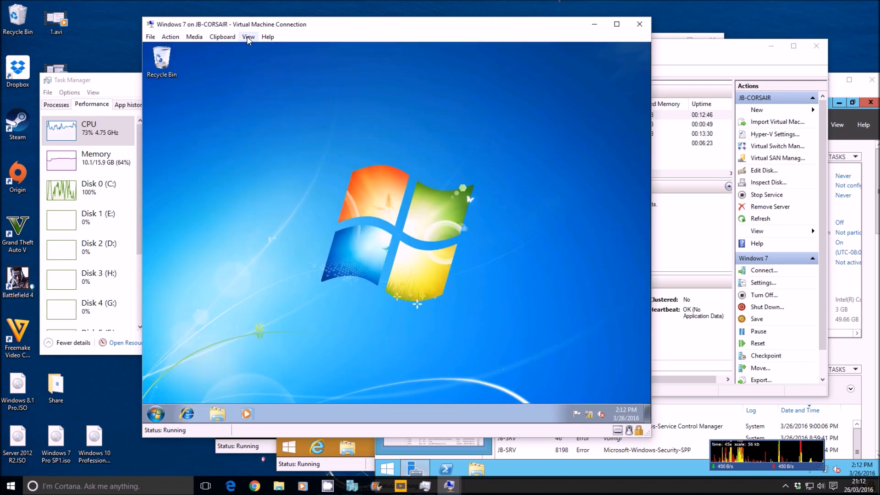
# Step: Check whether Enhanced session is available for the Windows 7 virtual machine and close its connection window
pyautogui.click(248, 37)
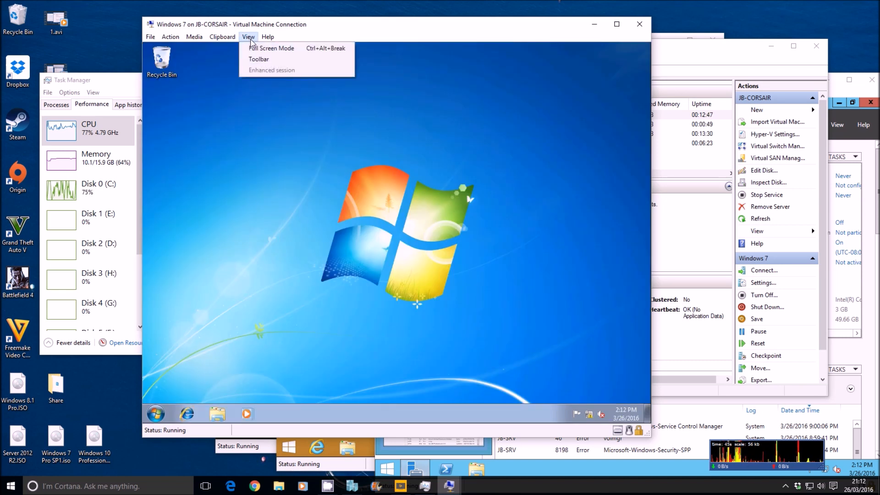
pyautogui.click(444, 29)
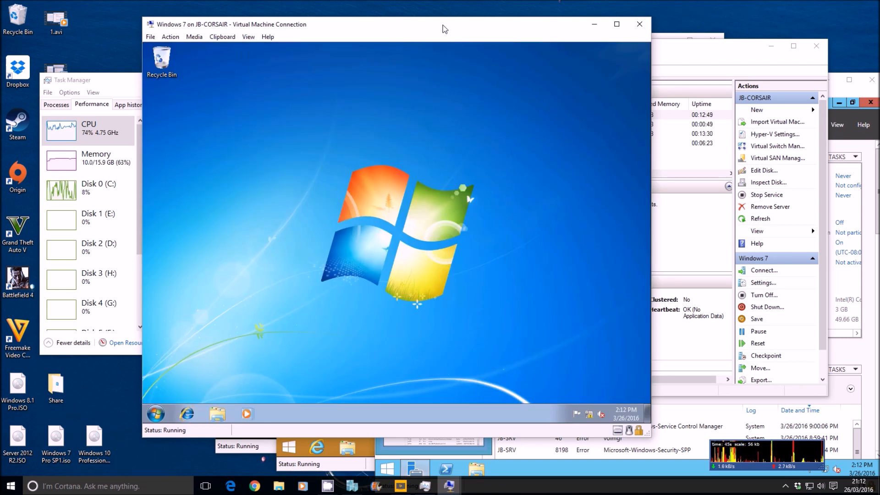
pyautogui.click(639, 28)
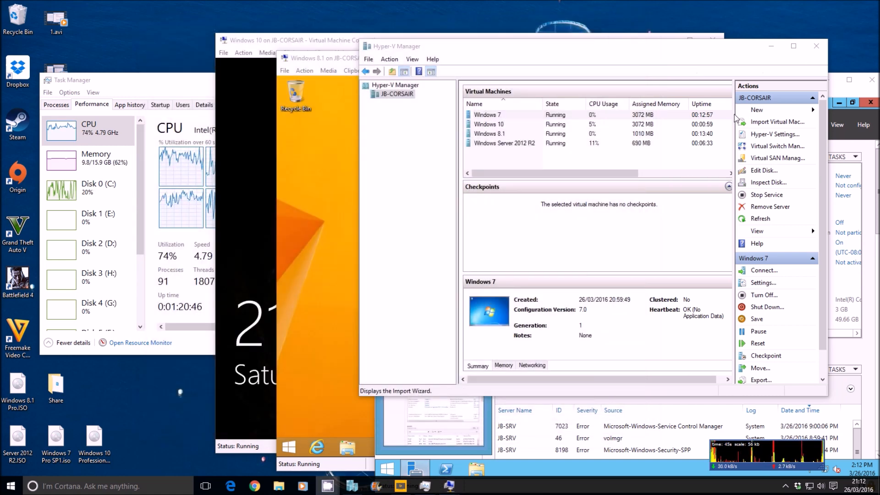
# Step: Bring up the Windows 8.1 virtual machine, run mstsc on the host and start a Remote Desktop connection to jb-8
pyautogui.click(322, 193)
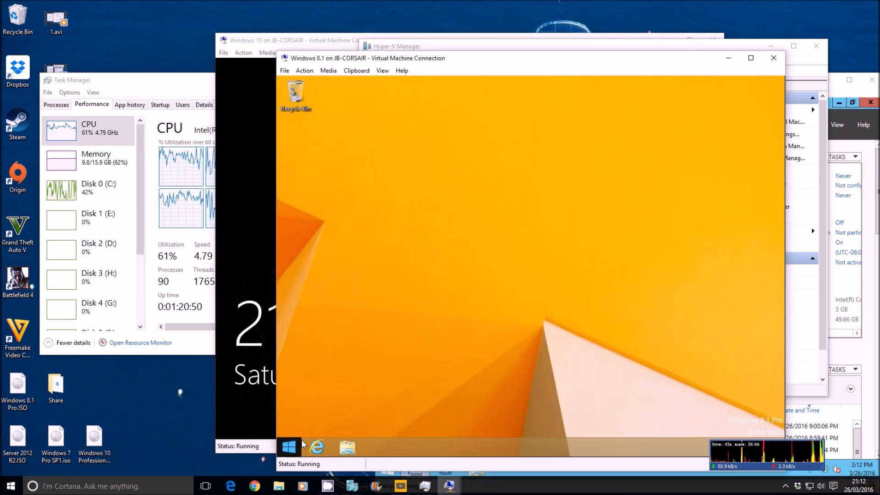
pyautogui.click(169, 433)
pyautogui.press('super+r')
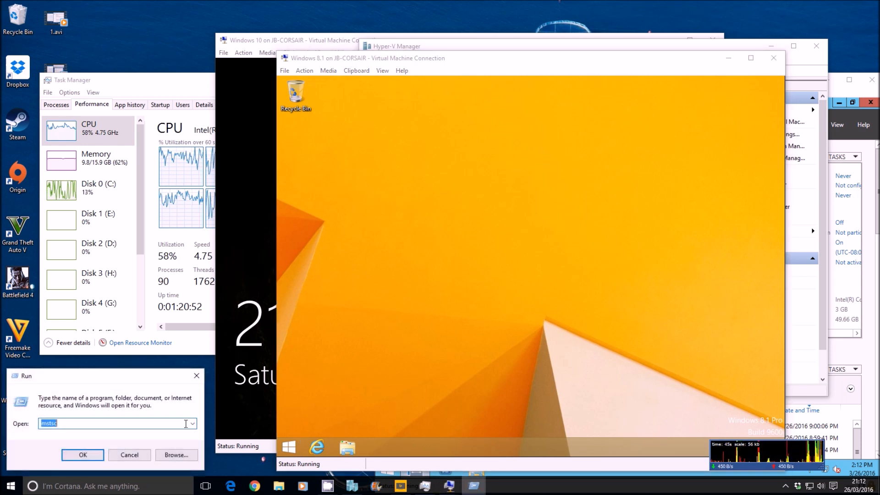
pyautogui.press('Return')
pyautogui.write('jb-8')
pyautogui.press('Return')
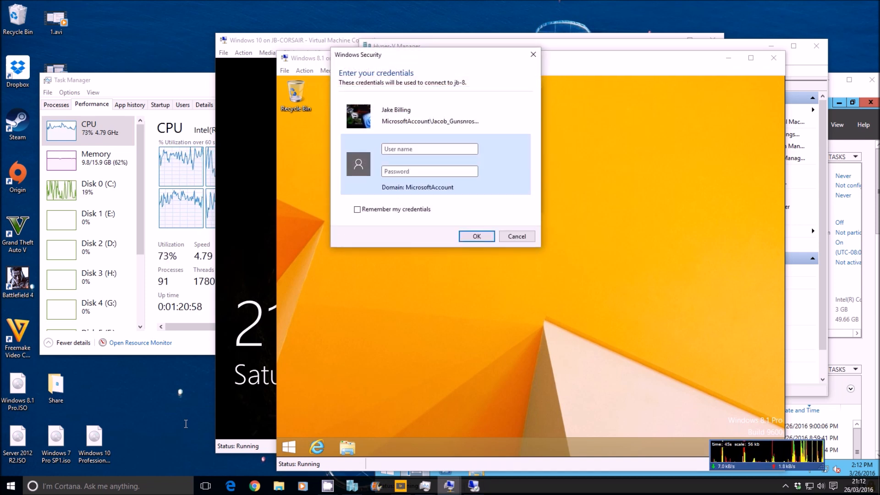
# Step: Try to sign in to jb-8 with the account's user name and password
pyautogui.write('jak')
pyautogui.write('••')
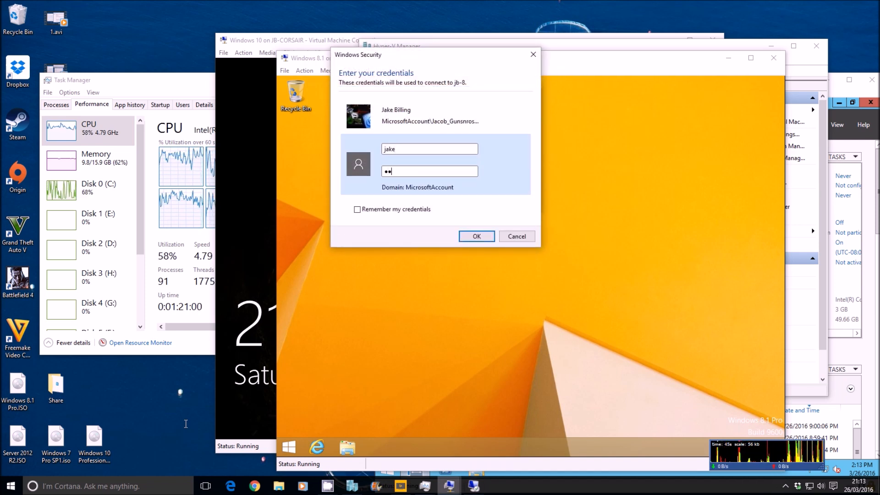
pyautogui.press('BackSpace')
pyautogui.press('BackSpace')
pyautogui.press('BackSpace')
pyautogui.write('••')
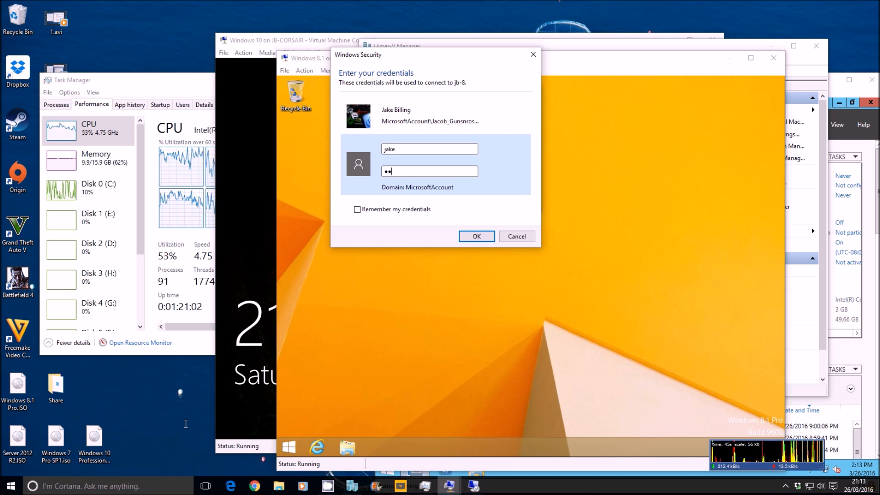
pyautogui.write('••')
pyautogui.press('Return')
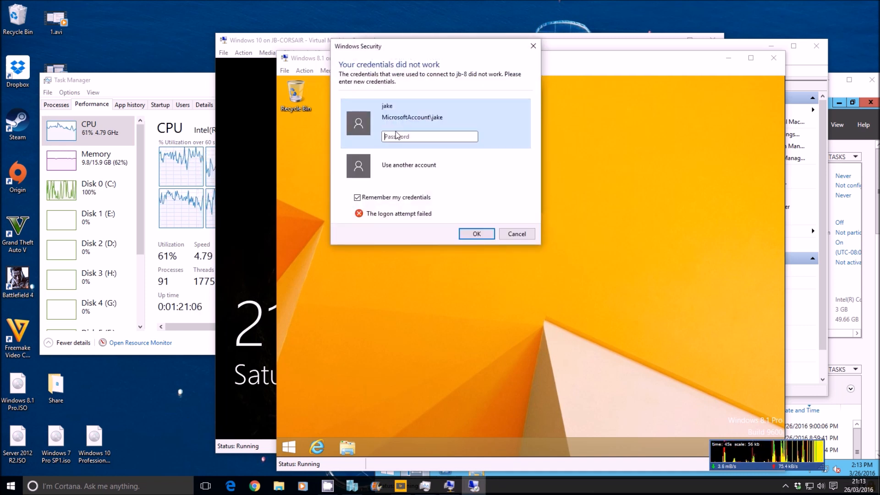
# Step: Change the account's password on the Windows 8.1 virtual machine by entering the old and new passwords, and return to its desktop
pyautogui.click(293, 446)
pyautogui.click(292, 447)
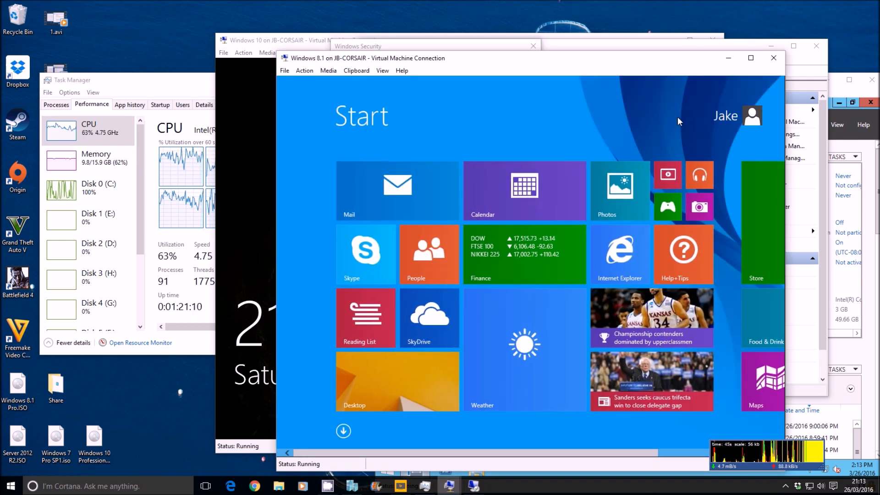
pyautogui.click(304, 70)
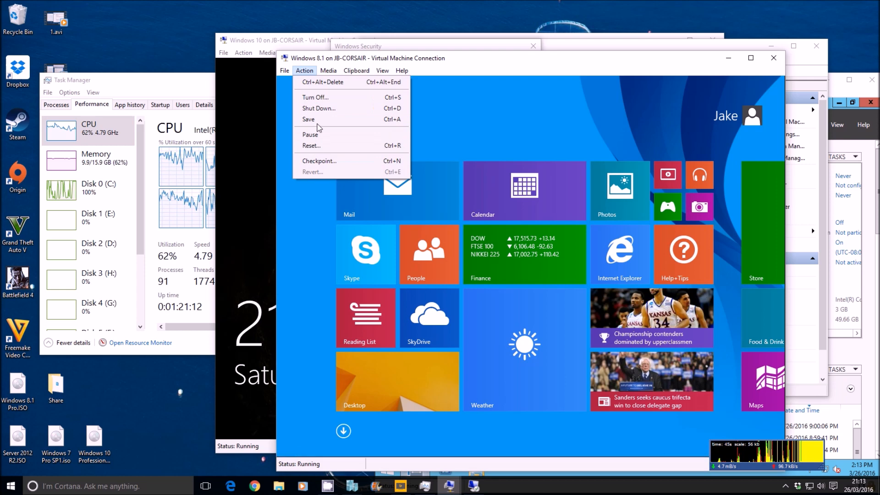
pyautogui.click(320, 83)
pyautogui.click(502, 240)
pyautogui.write('••••')
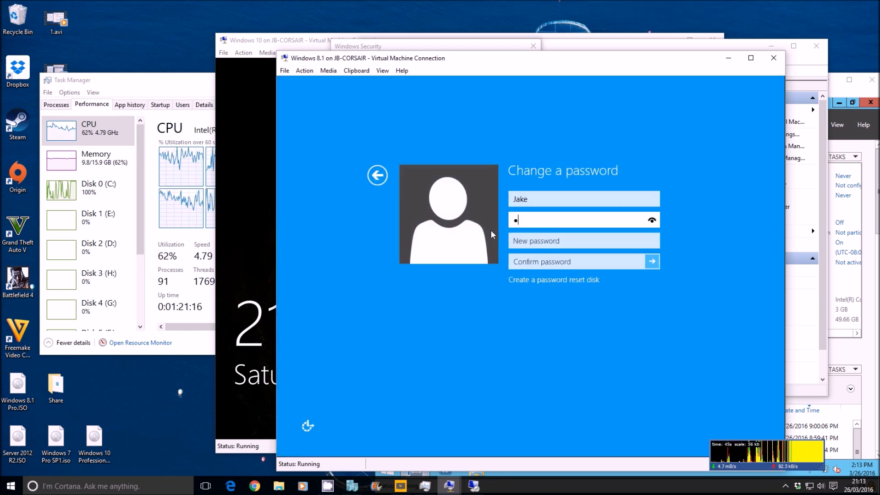
pyautogui.press('Tab')
pyautogui.write('••••')
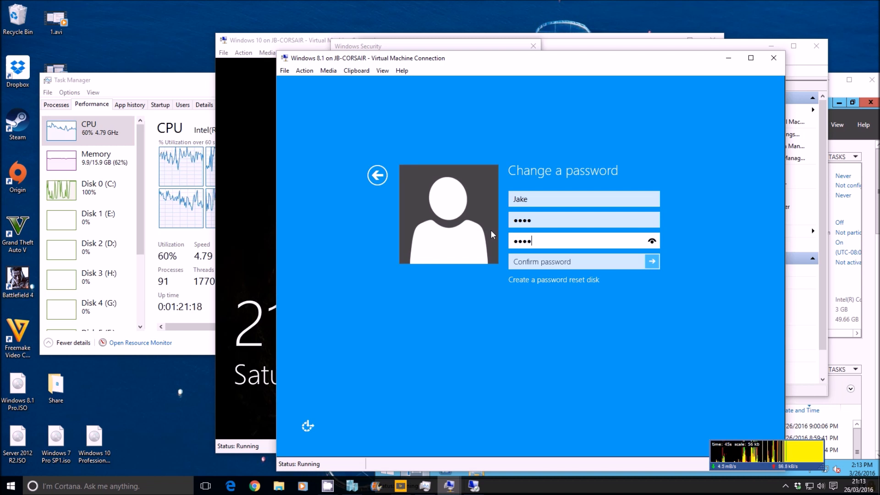
pyautogui.press('Tab')
pyautogui.write('••••')
pyautogui.press('Return')
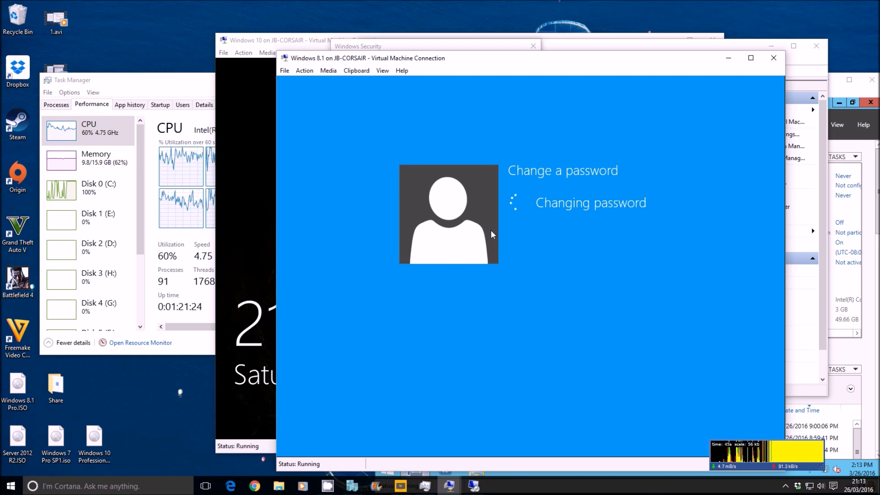
pyautogui.press('Return')
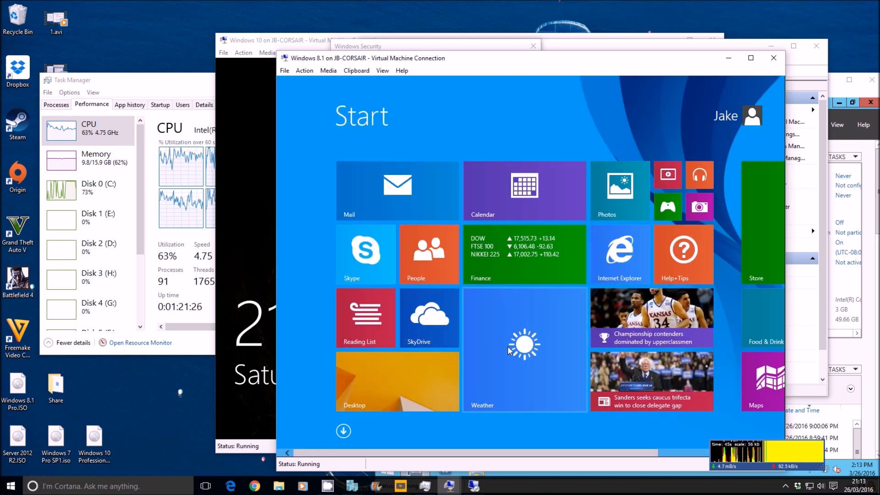
pyautogui.click(439, 370)
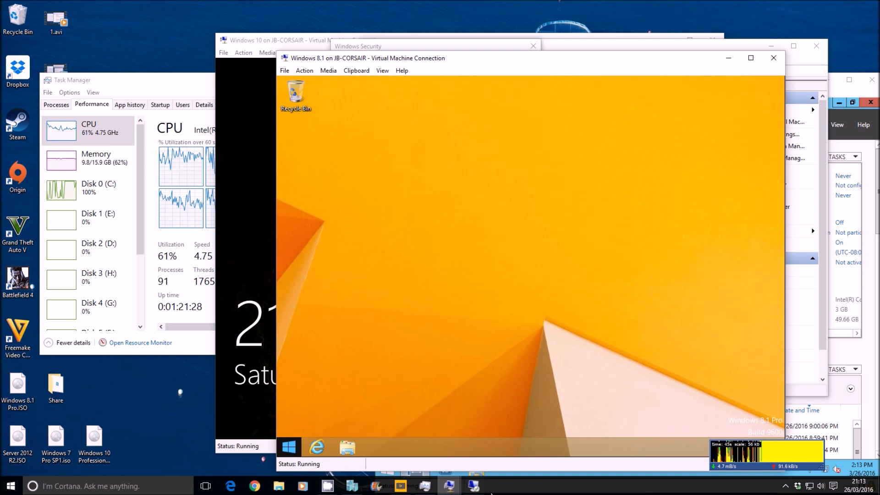
# Step: Try the jb-8 Remote Desktop sign-in again with the same Microsoft account entry and a re-entered password
pyautogui.click(474, 487)
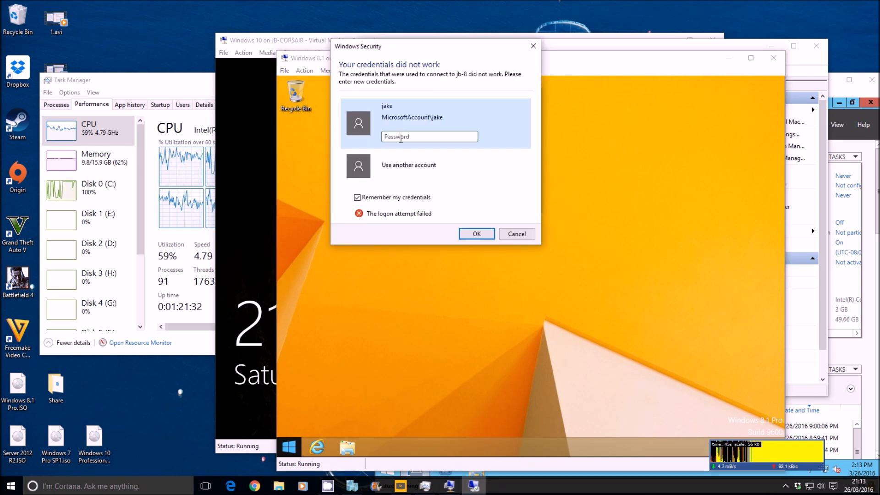
pyautogui.press('BackSpace')
pyautogui.write('•••••')
pyautogui.press('Return')
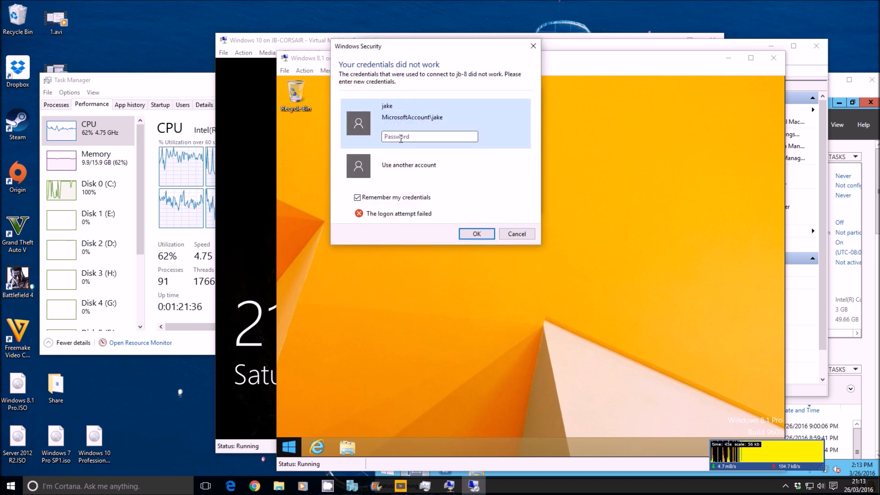
# Step: Sign in to jb-8 using another account with the jb-8\ domain prefix and its password, and connect despite the certificate errors
pyautogui.press('Down')
pyautogui.write('jb-8\\')
pyautogui.press('Tab')
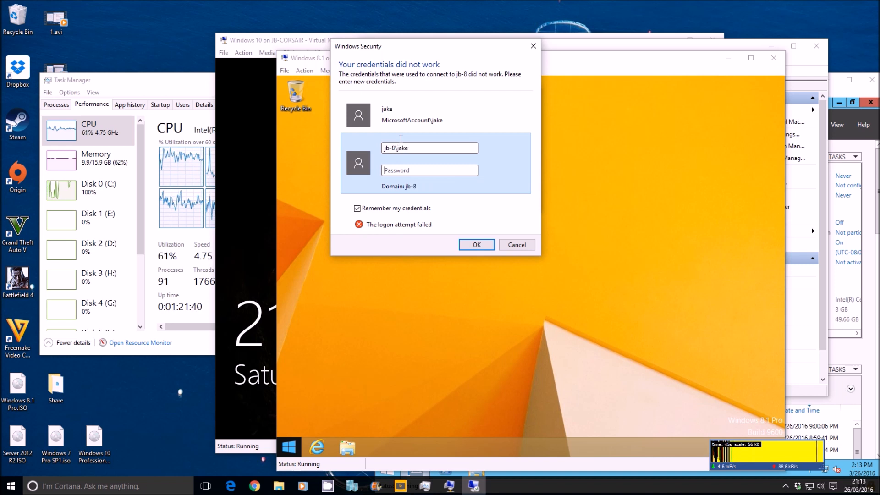
pyautogui.write('••')
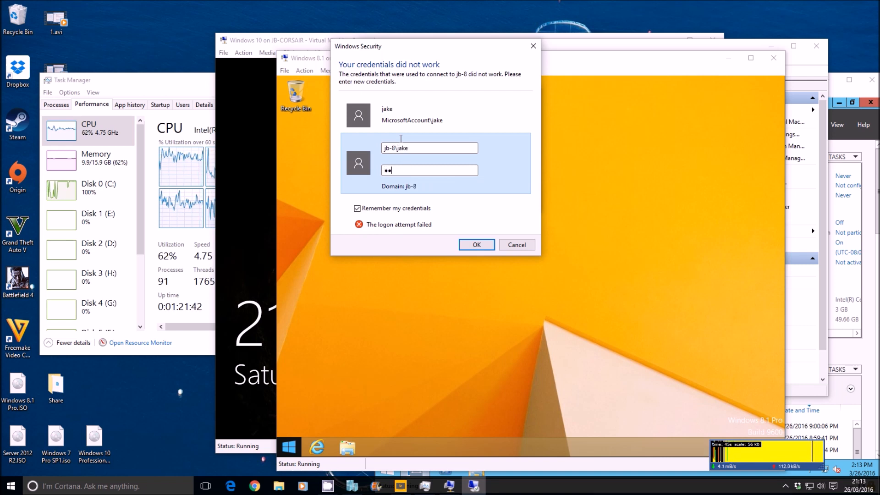
pyautogui.write('••')
pyautogui.press('Return')
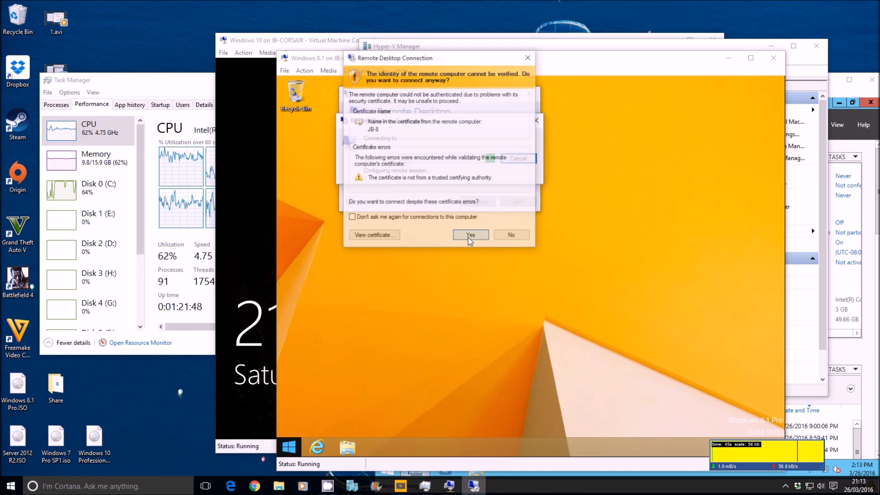
pyautogui.click(471, 235)
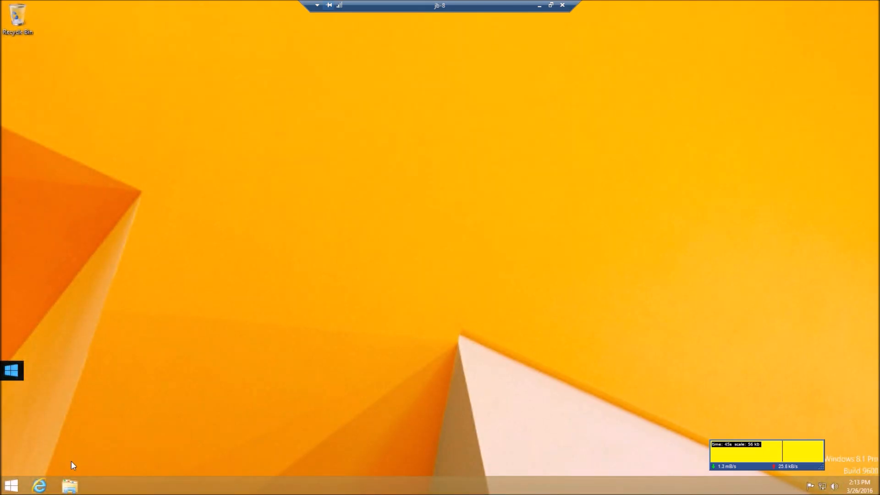
# Step: Try the Start screen and desktop in the jb-8 session, disconnect it, and close the Windows 8.1 virtual machine window
pyautogui.click(11, 485)
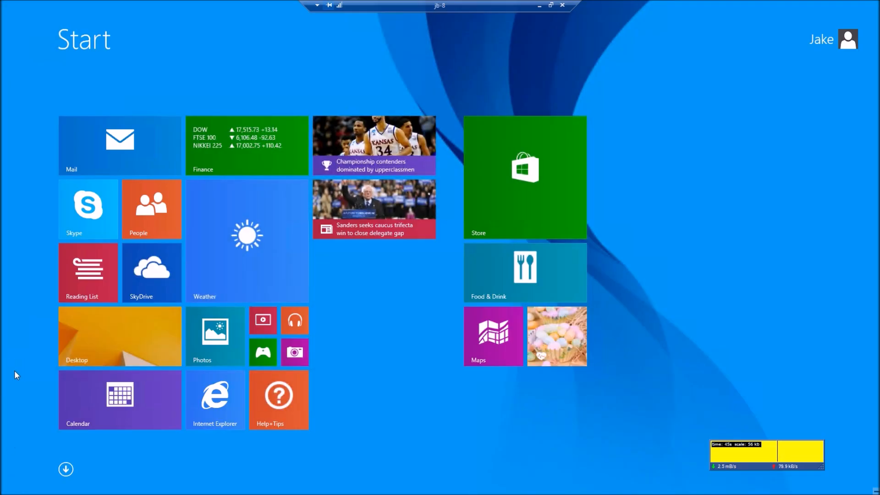
pyautogui.click(109, 326)
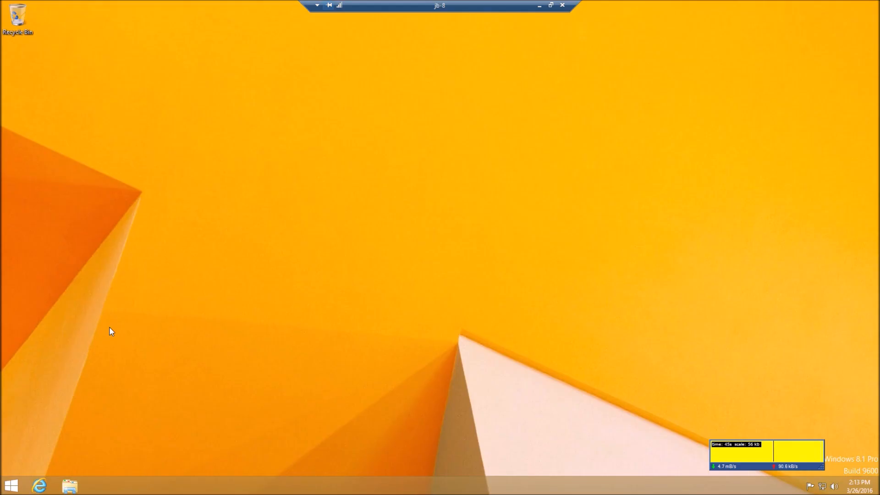
pyautogui.click(563, 5)
pyautogui.click(468, 262)
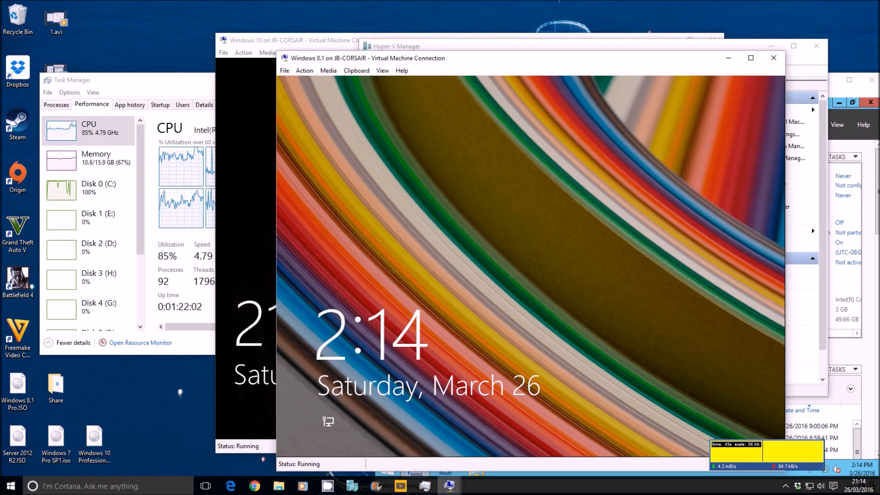
pyautogui.click(774, 58)
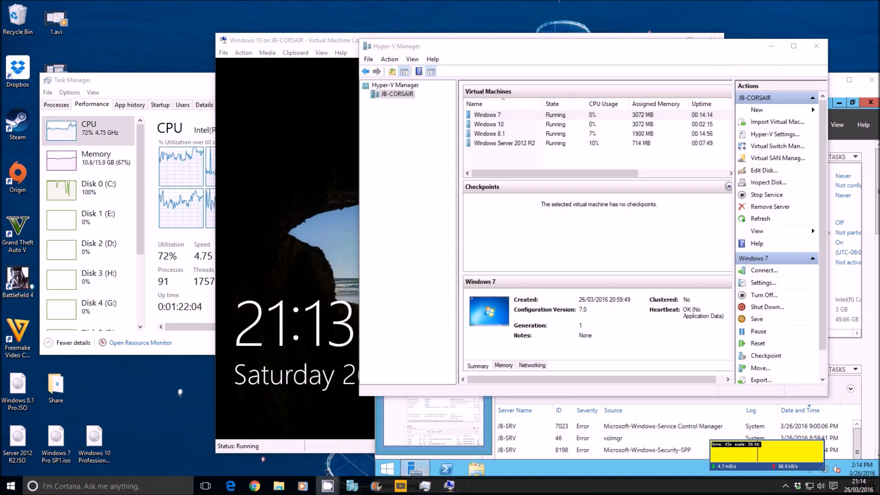
# Step: Sign in to the Windows 10 virtual machine with the account password
pyautogui.click(298, 193)
pyautogui.write('••••')
pyautogui.press('Return')
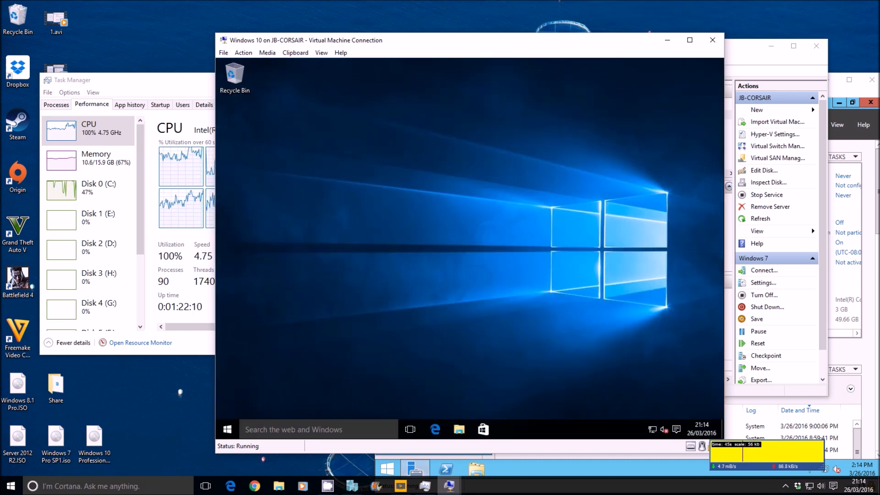
# Step: Check the computer name and Remote Desktop settings in the Windows 10 machine's system properties and close those windows
pyautogui.click(459, 429)
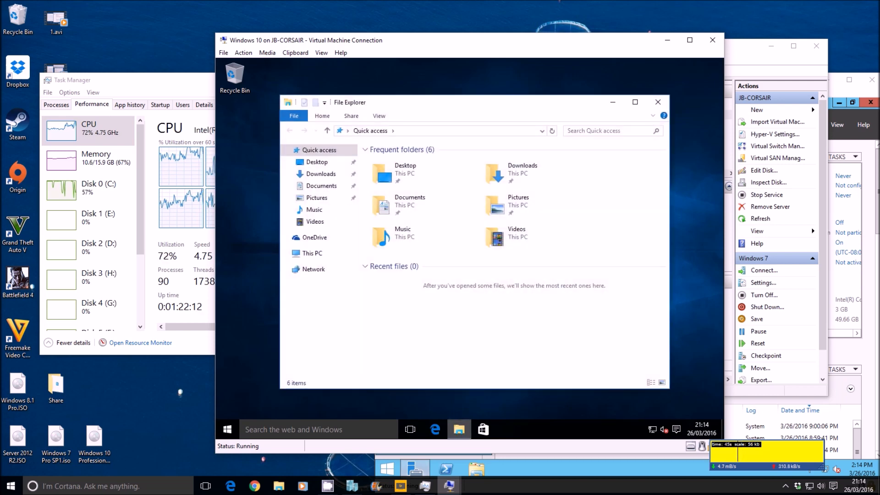
pyautogui.click(309, 253)
pyautogui.rightClick(314, 253)
pyautogui.click(345, 383)
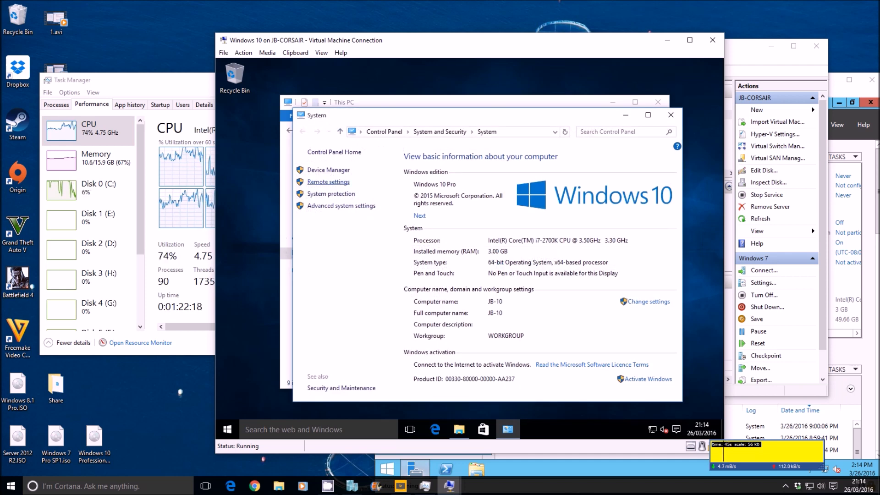
pyautogui.click(328, 182)
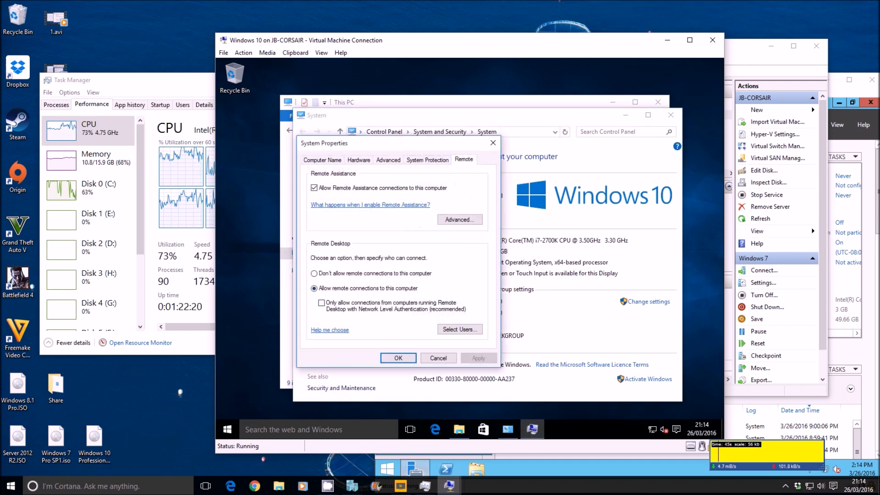
pyautogui.press('Escape')
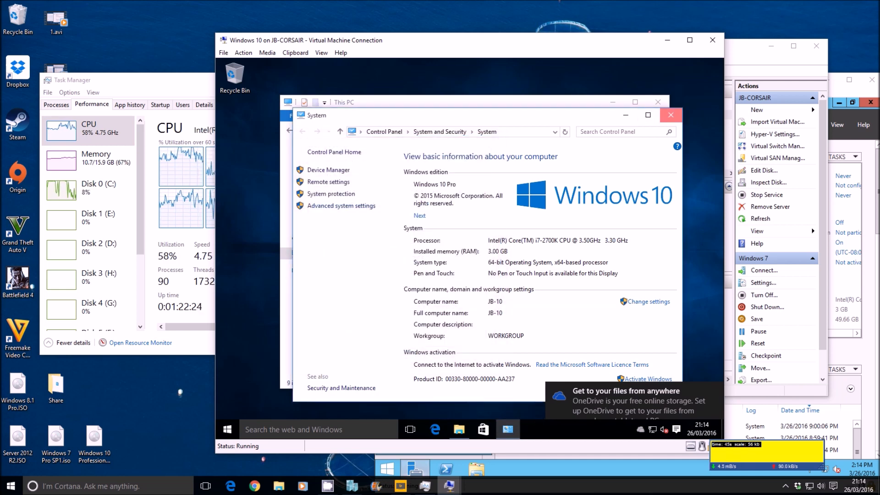
pyautogui.hotkey('alt', 'F4')
pyautogui.hotkey('alt', 'F4')
# Step: Run Remote Desktop Connection on the host and start connecting to jb-10
pyautogui.press('super+r')
pyautogui.press('Return')
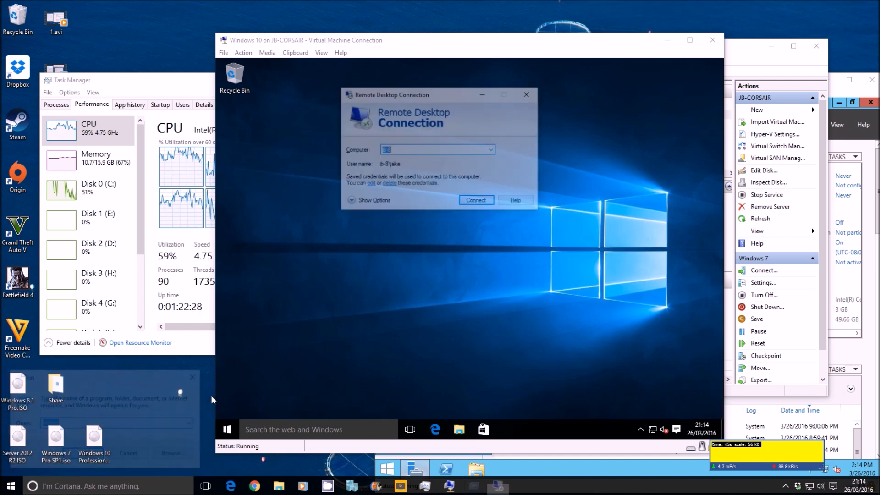
pyautogui.write('jb-10')
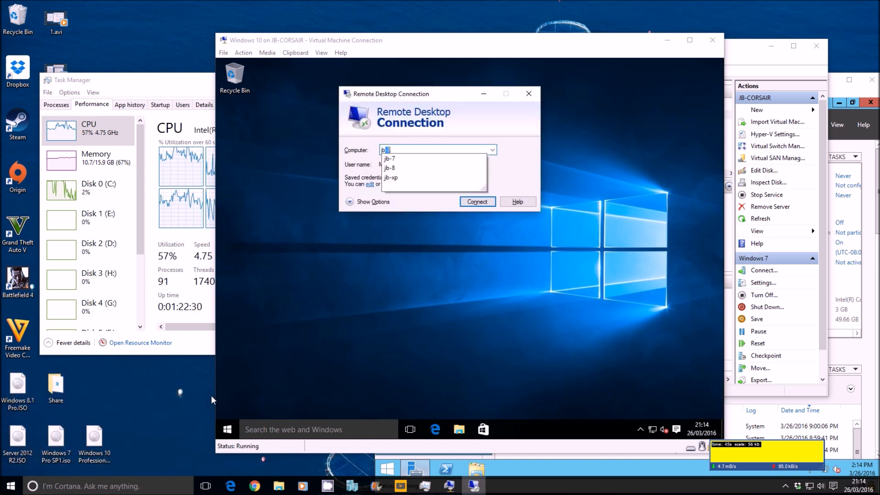
pyautogui.press('Return')
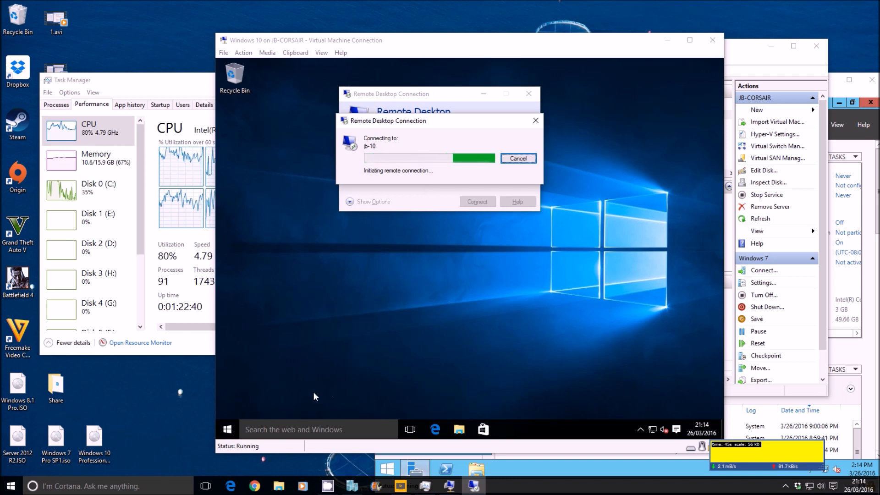
# Step: Turn off Windows Firewall for both private and public networks on the Windows 10 virtual machine and close Control Panel
pyautogui.click(227, 429)
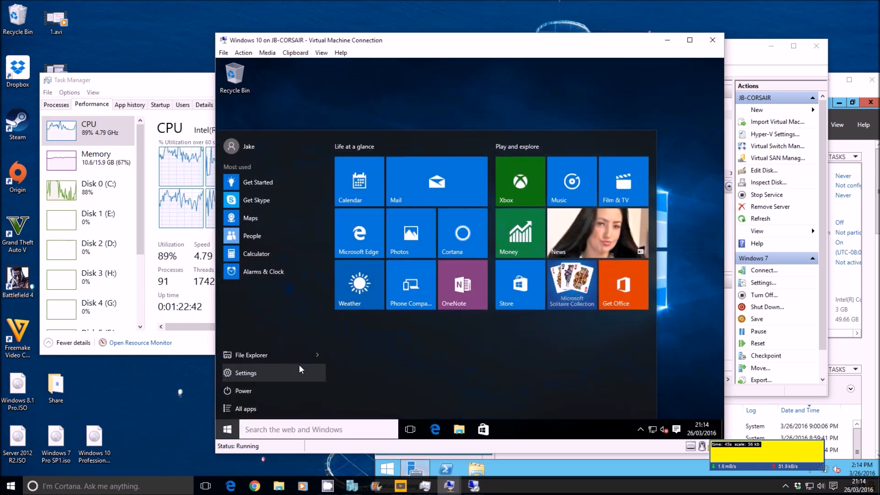
pyautogui.write('control')
pyautogui.press('Return')
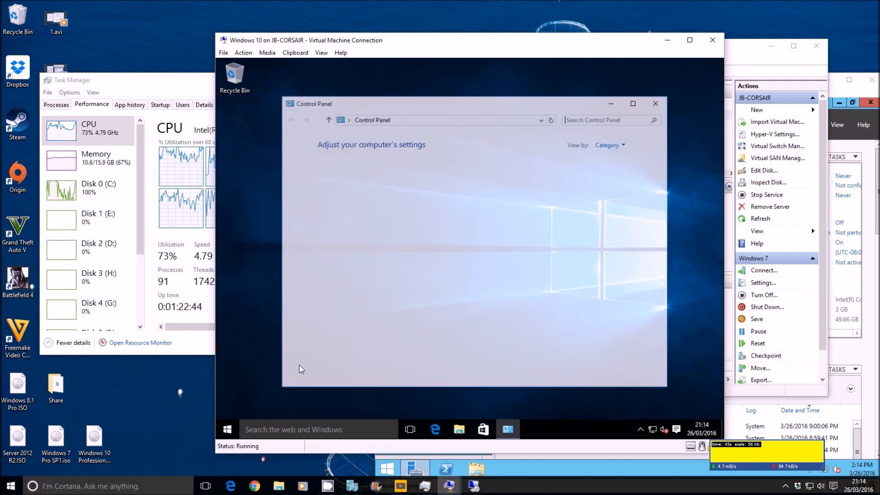
pyautogui.click(381, 169)
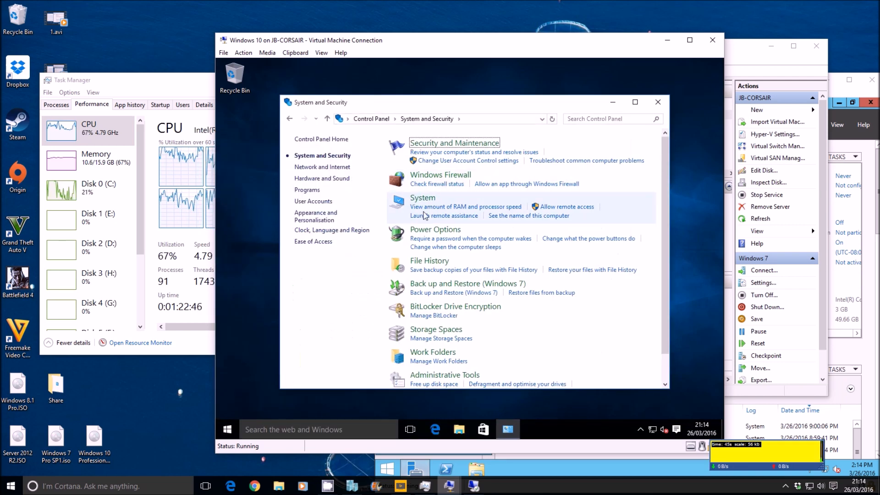
pyautogui.click(430, 184)
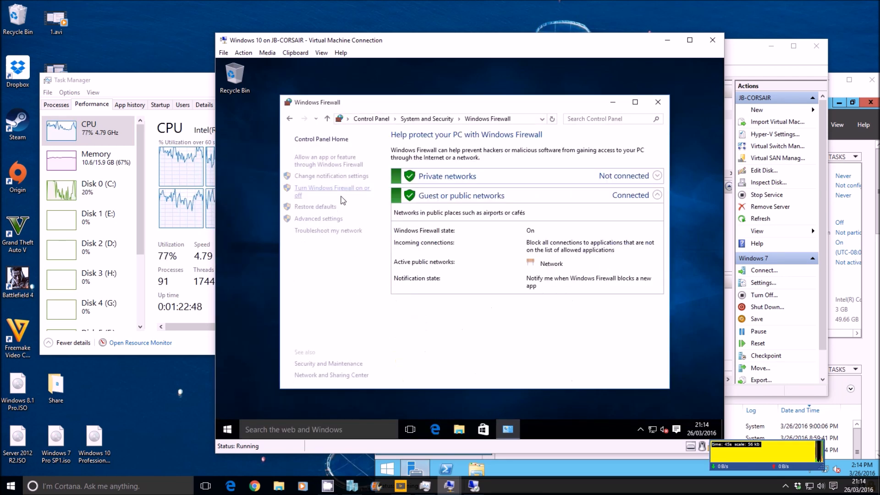
pyautogui.click(329, 189)
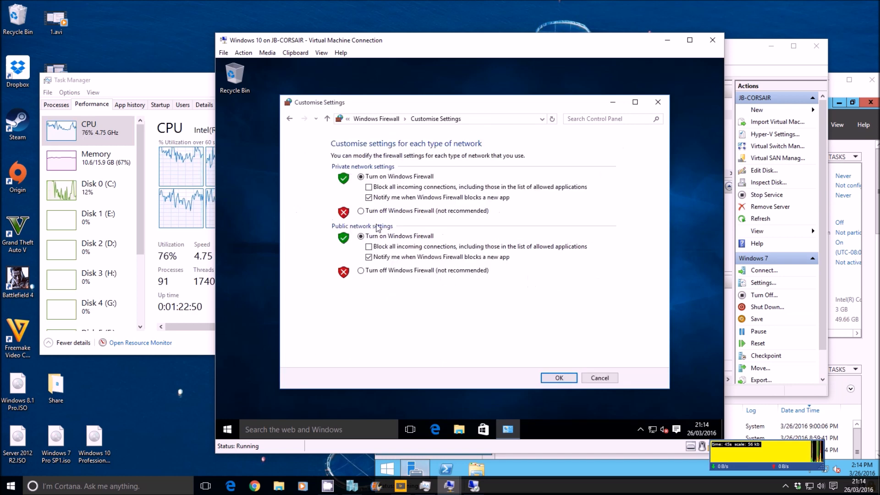
pyautogui.click(361, 211)
pyautogui.click(361, 271)
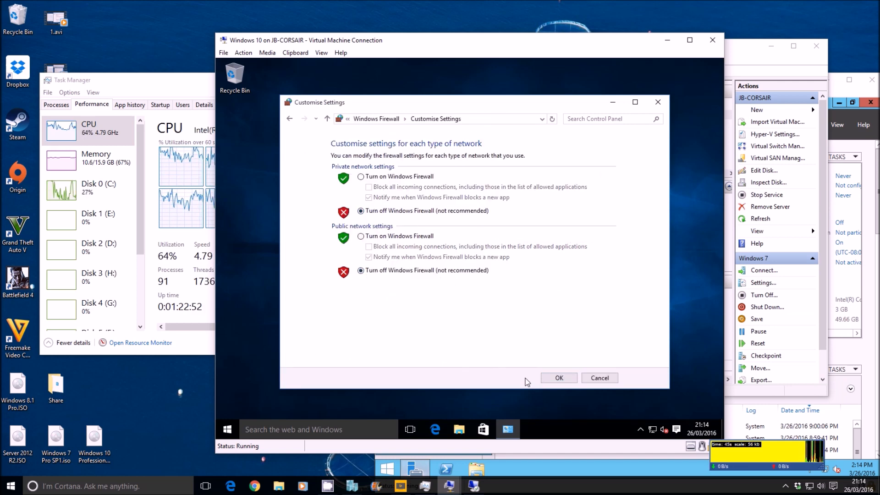
pyautogui.click(559, 378)
pyautogui.click(658, 101)
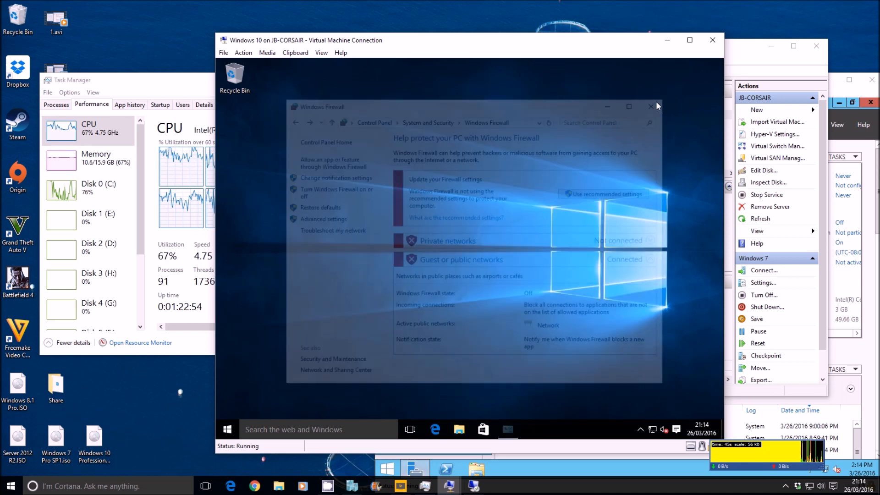
# Step: Return to Remote Desktop Connection on the host and retry the connection to jb-10
pyautogui.click(474, 487)
pyautogui.click(518, 268)
pyautogui.press('Return')
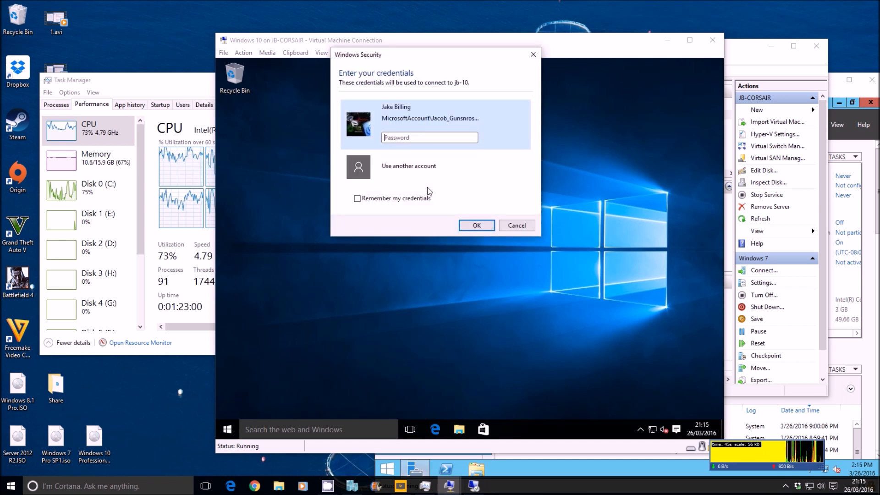
# Step: Submit another account's user name with the jb-10\ domain prefix and its password as the jb-10 credentials
pyautogui.click(414, 167)
pyautogui.write('jb-10\\jake')
pyautogui.press('Tab')
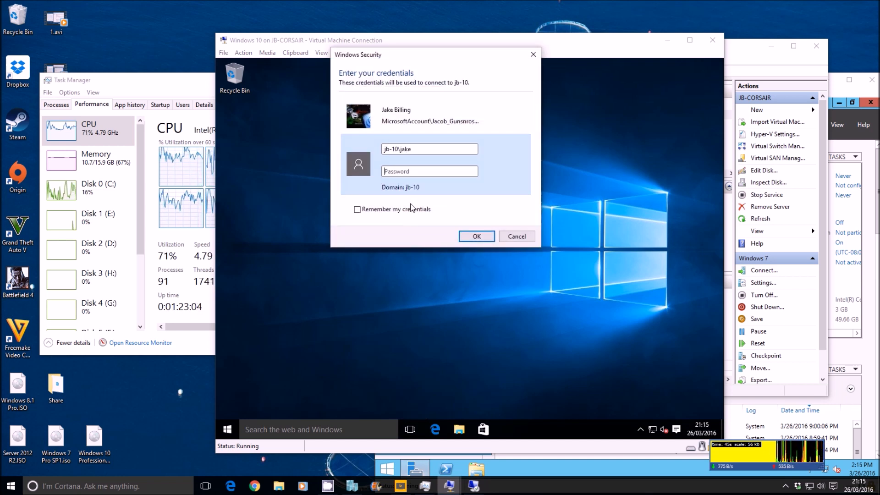
pyautogui.write('•')
pyautogui.press('Return')
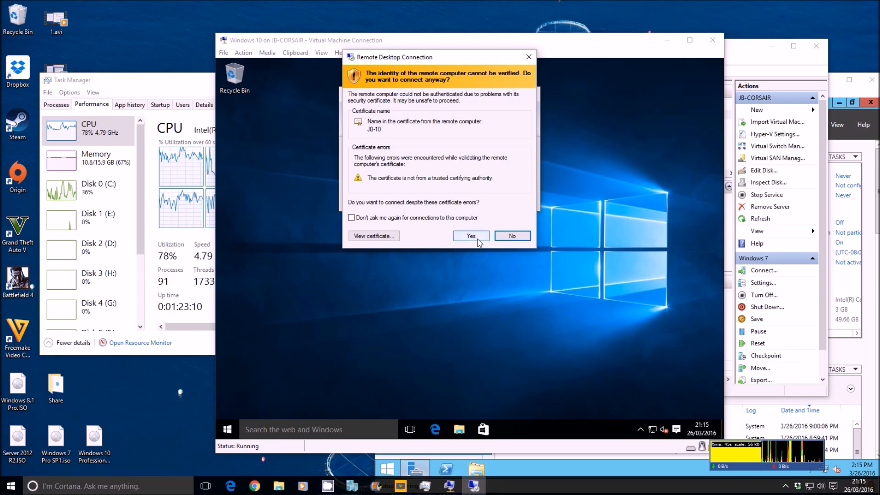
# Step: Accept the certificate warning to connect to jb-10 and disconnect the remote session
pyautogui.click(478, 238)
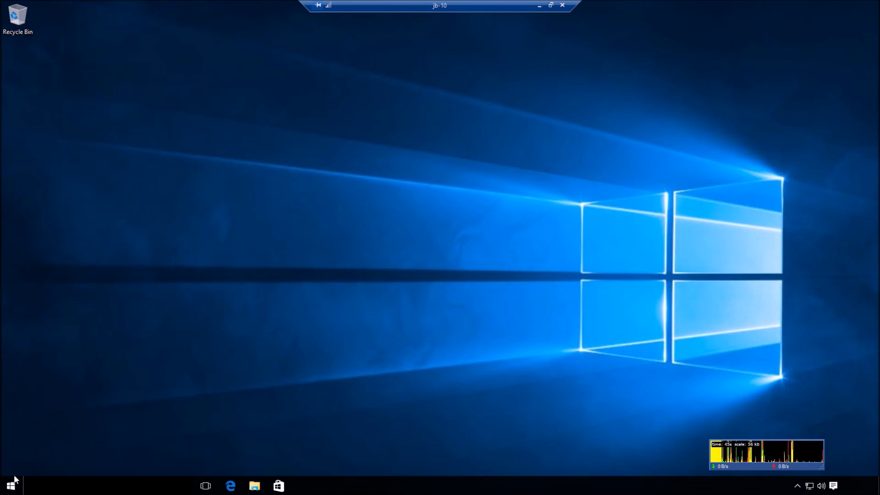
pyautogui.click(563, 5)
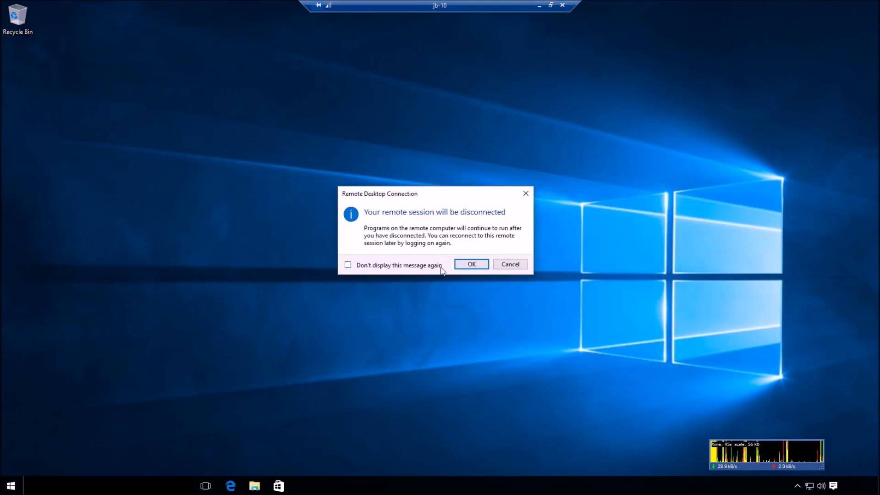
pyautogui.press('Return')
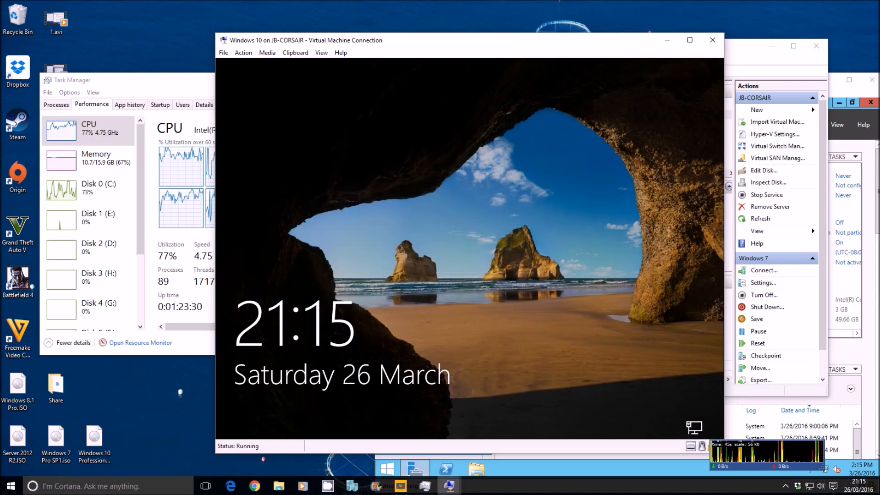
# Step: Reset the Windows 10 virtual machine and close its connection window
pyautogui.hotkey('alt', 'a')
pyautogui.press('Down')
pyautogui.press('Down')
pyautogui.press('Down')
pyautogui.press('Down')
pyautogui.press('Down')
pyautogui.press('Return')
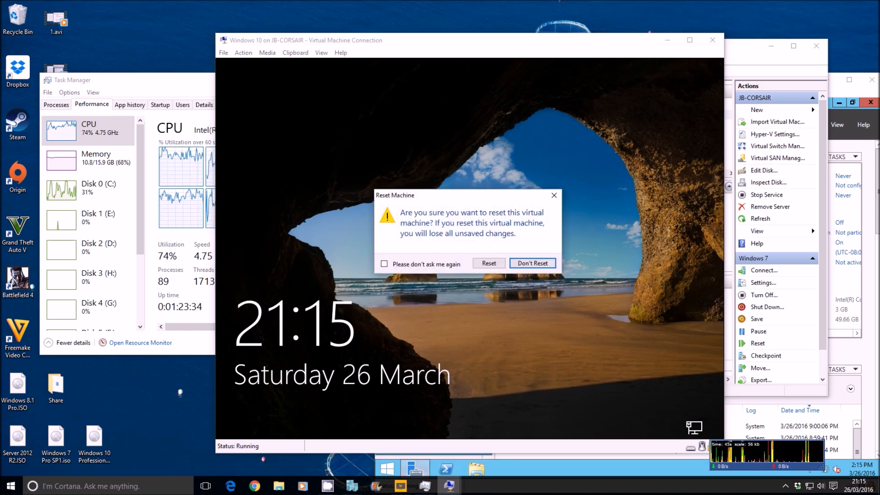
pyautogui.press('Left')
pyautogui.press('Return')
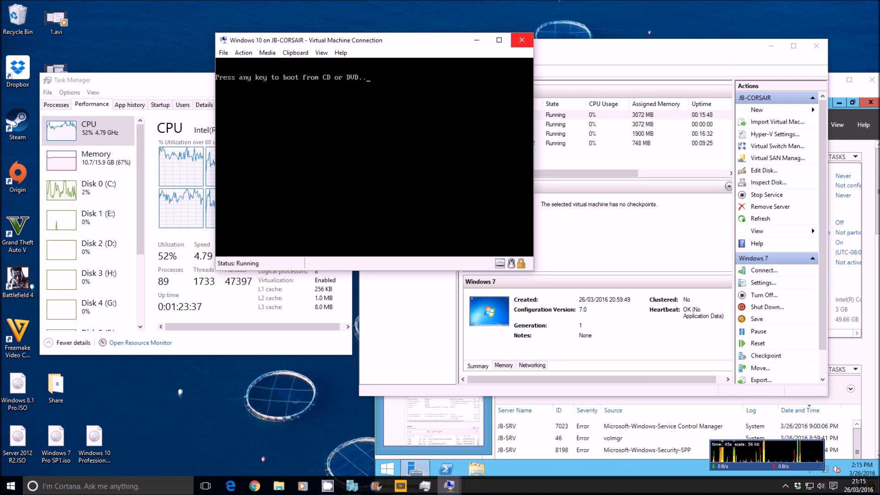
pyautogui.click(522, 39)
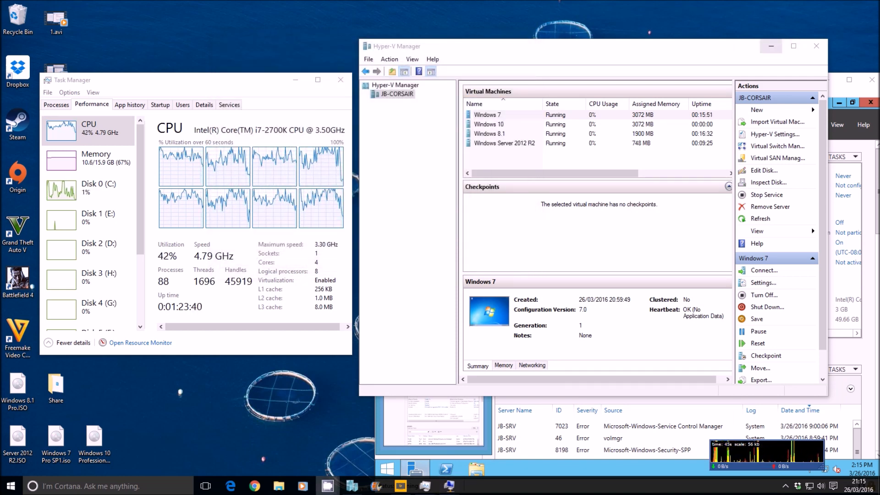
# Step: Minimize Hyper-V Manager, bring the Windows Server 2012 R2 virtual machine window fully into view and minimize Server Manager inside it
pyautogui.press('super+Down')
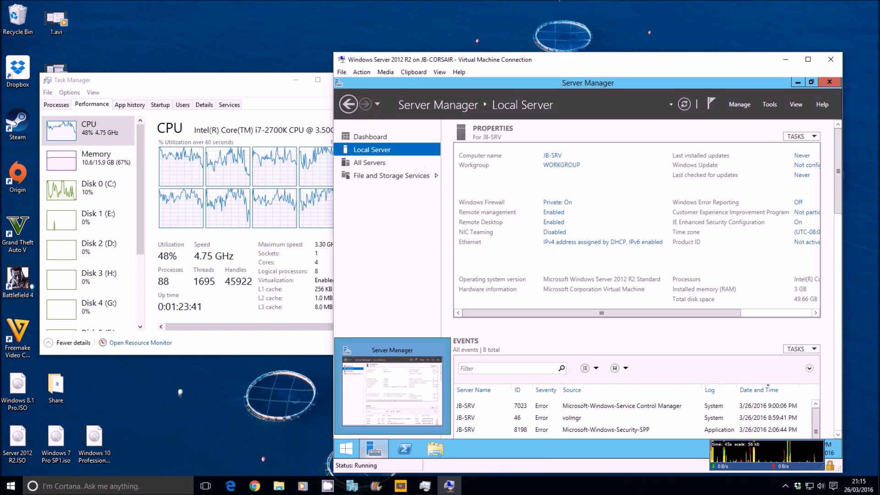
pyautogui.moveTo(459, 59); pyautogui.dragTo(353, 40)
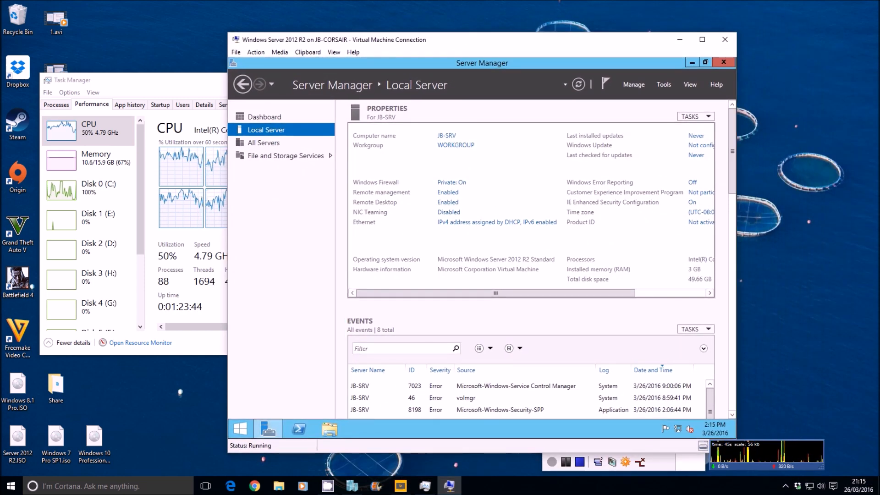
pyautogui.click(259, 433)
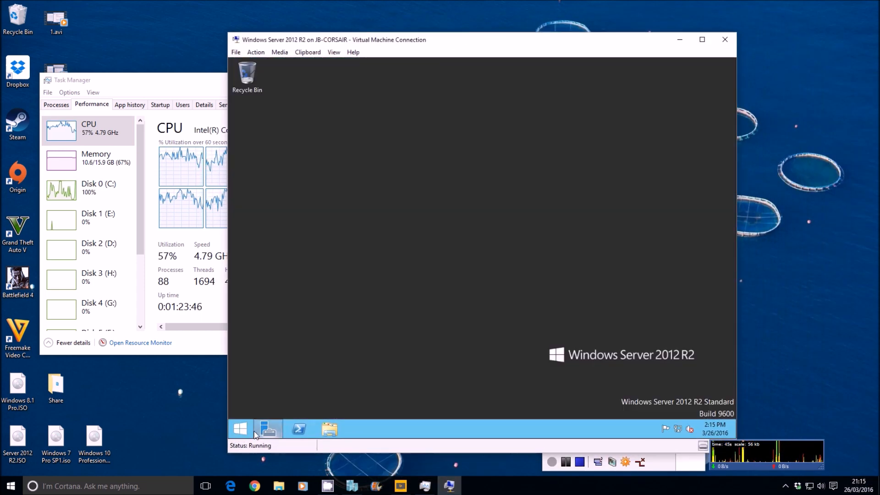
# Step: Turn off Windows Firewall for both private and public networks on the Windows Server 2012 R2 virtual machine and close Control Panel
pyautogui.click(240, 428)
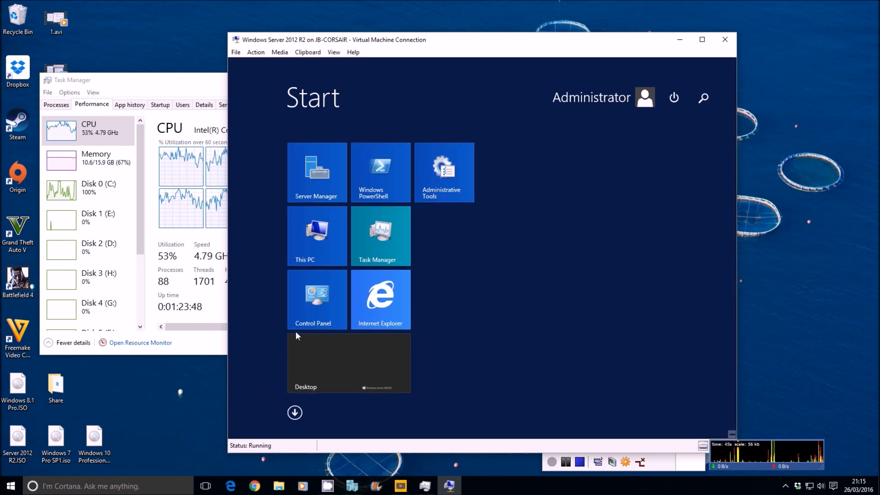
pyautogui.click(310, 298)
pyautogui.click(397, 171)
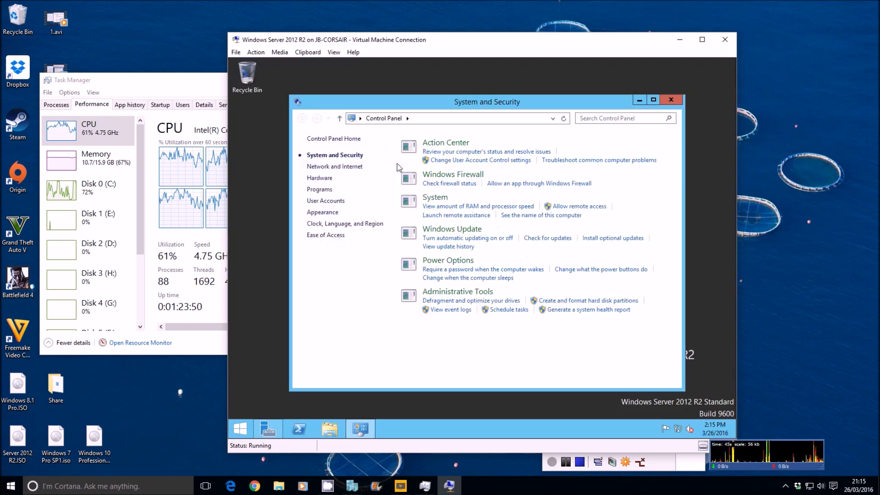
pyautogui.click(459, 177)
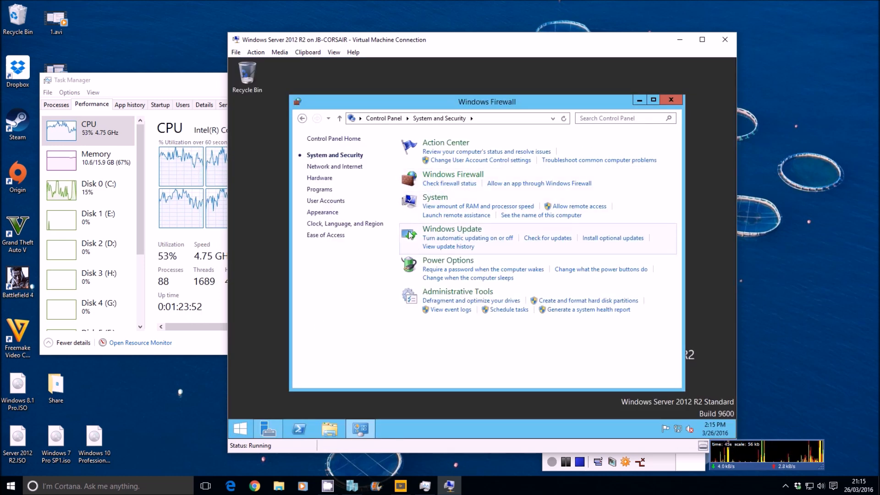
pyautogui.click(379, 189)
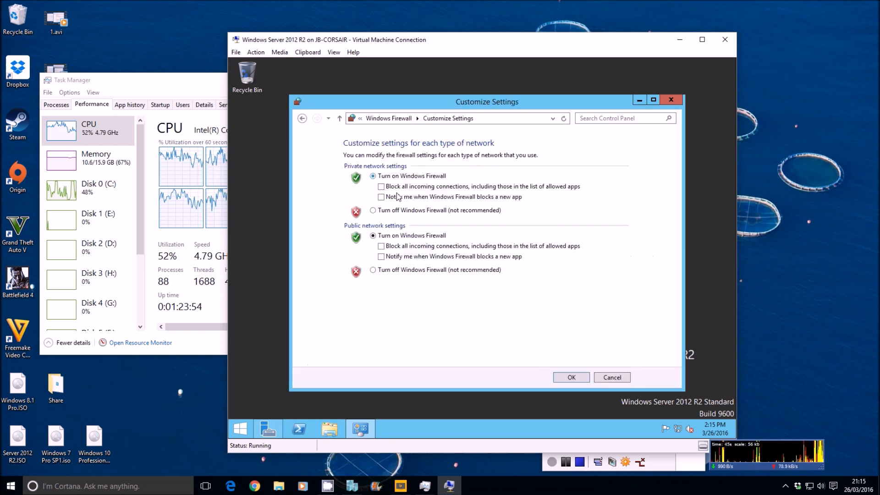
pyautogui.click(381, 211)
pyautogui.click(378, 270)
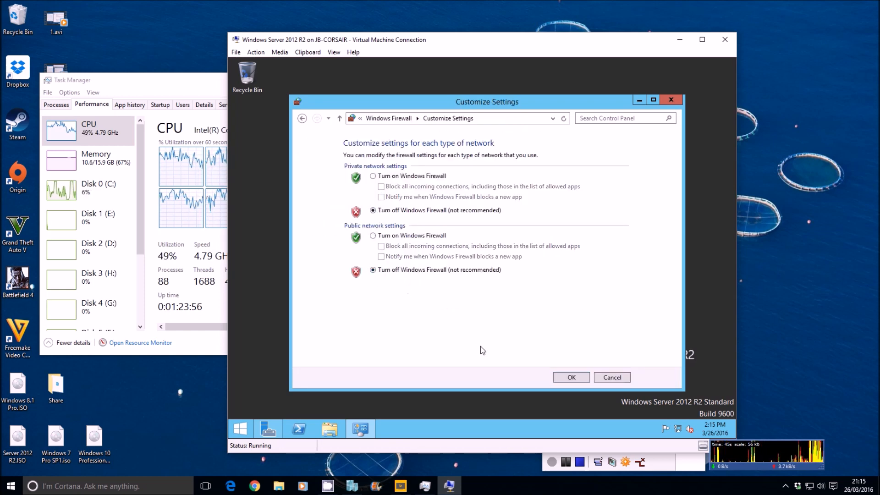
pyautogui.click(569, 377)
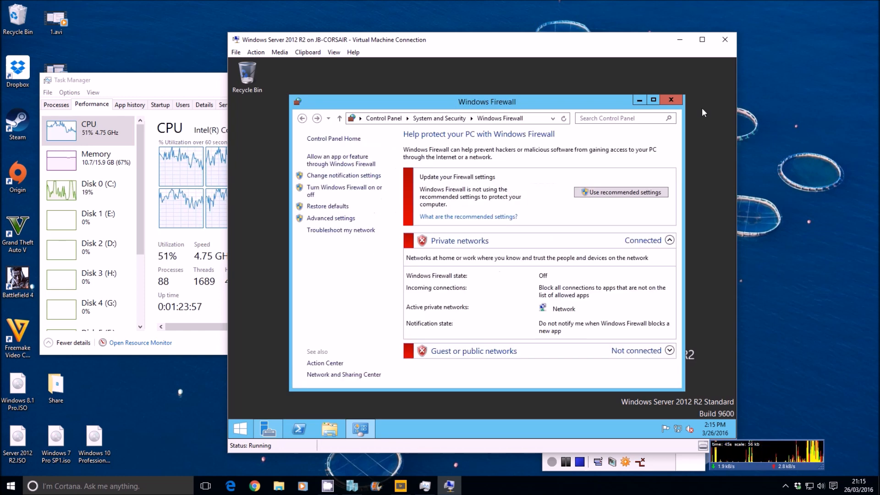
pyautogui.click(671, 99)
# Step: Run mstsc on the host and start connecting to jb-srv
pyautogui.click(172, 401)
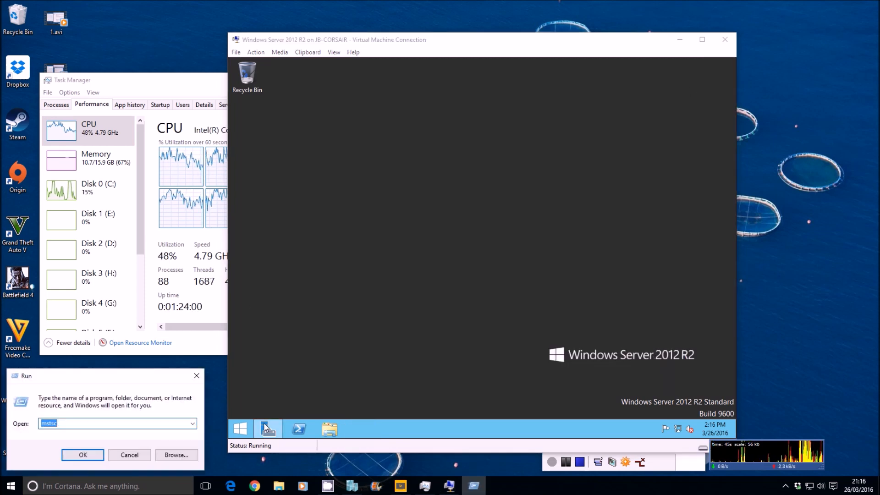
pyautogui.press('Return')
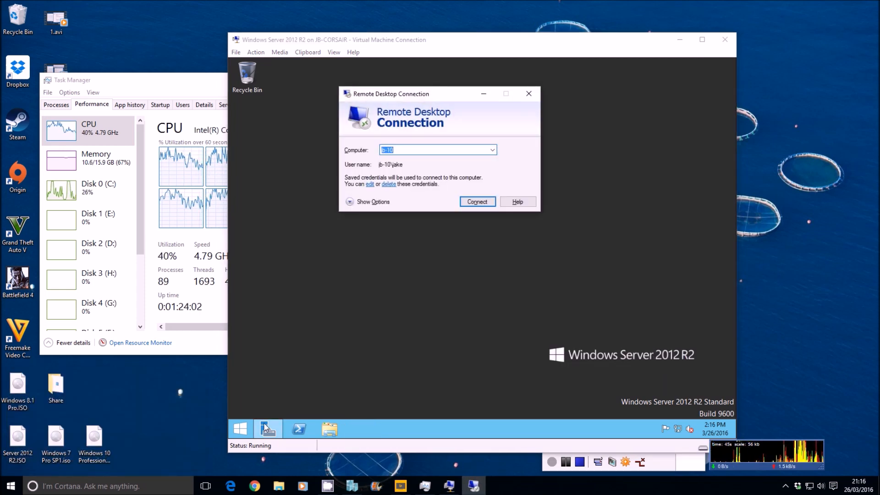
pyautogui.write('jb-srv')
pyautogui.press('Return')
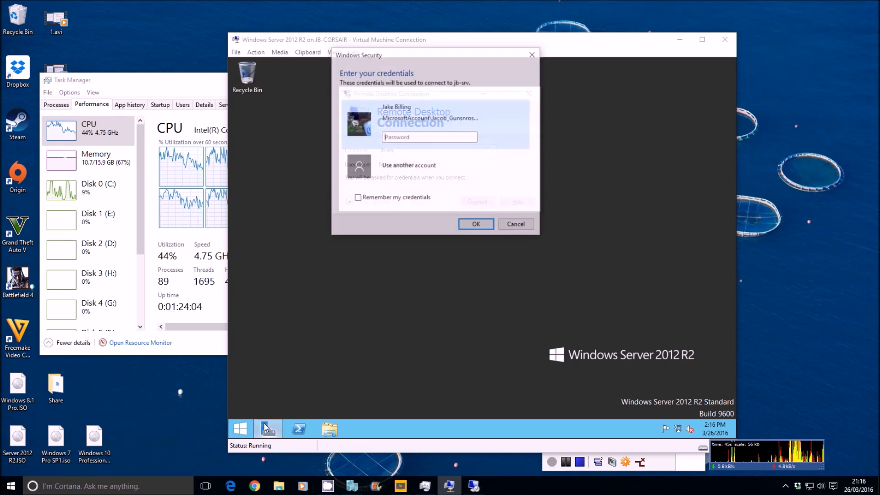
# Step: Use another account for the jb-srv connection and enter jb-srv\administrator as its user name
pyautogui.moveTo(265, 428)
pyautogui.write('jnb-')
pyautogui.press('BackSpace')
pyautogui.press('BackSpace')
pyautogui.press('BackSpace')
pyautogui.press('BackSpace')
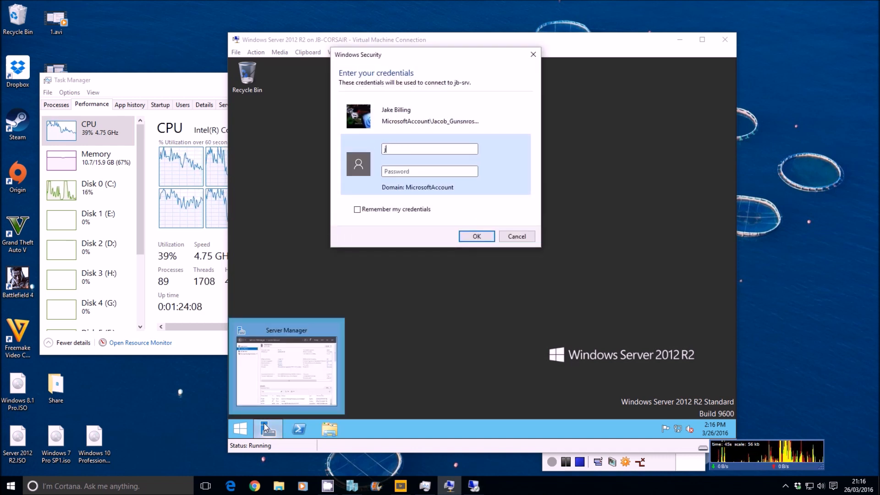
pyautogui.write('jb-srv')
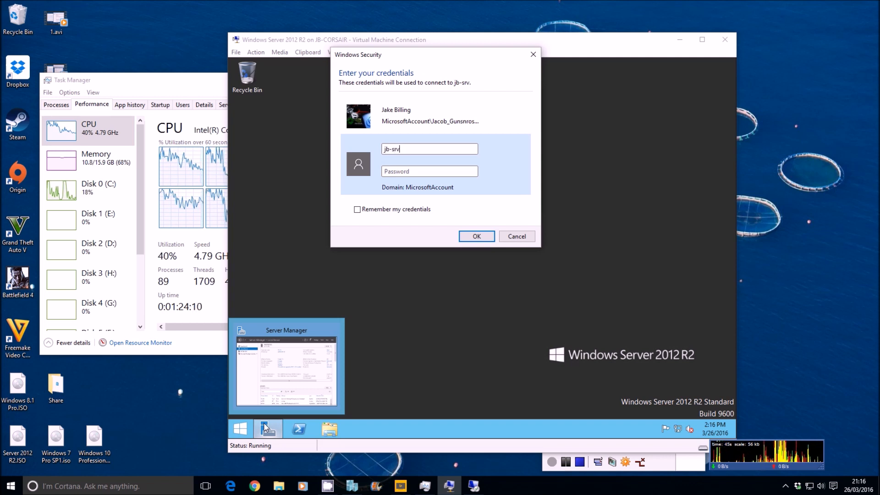
pyautogui.write('\\adm,in')
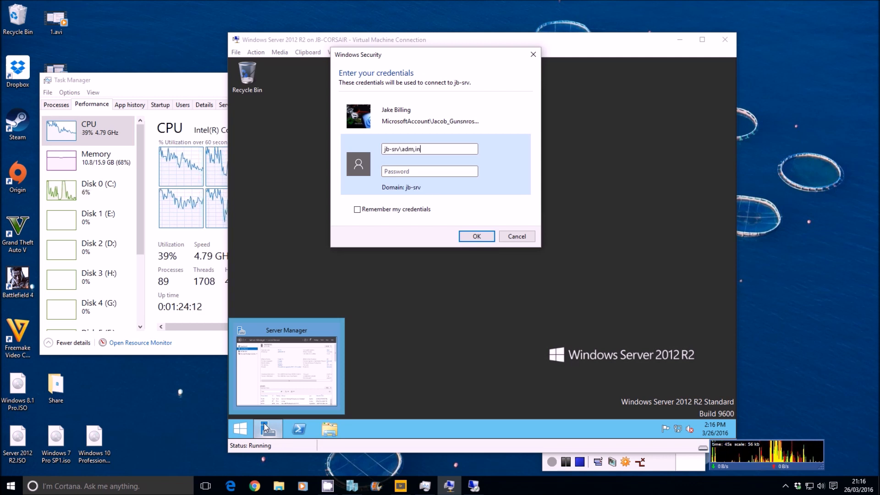
pyautogui.press('BackSpace')
pyautogui.press('BackSpace')
pyautogui.press('BackSpace')
pyautogui.write('inistrator')
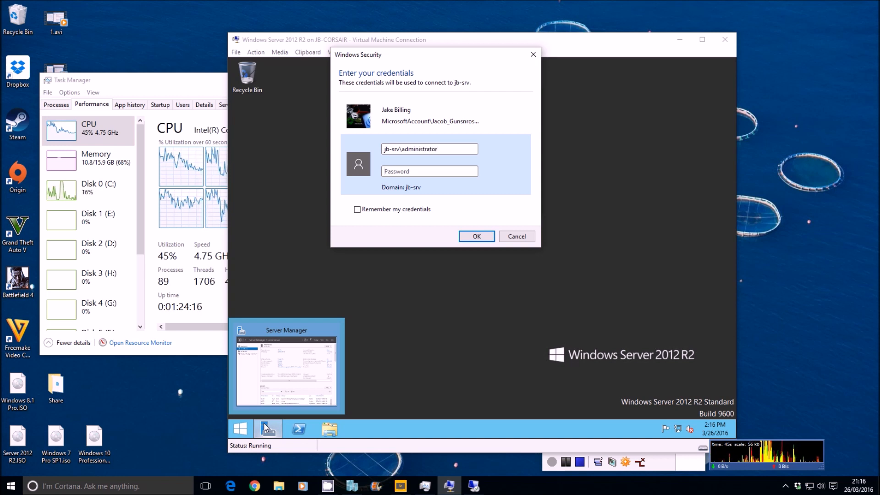
# Step: Enter the administrator account's password, enable Remember my credentials and submit the login for jb-srv
pyautogui.write('•••••••••')
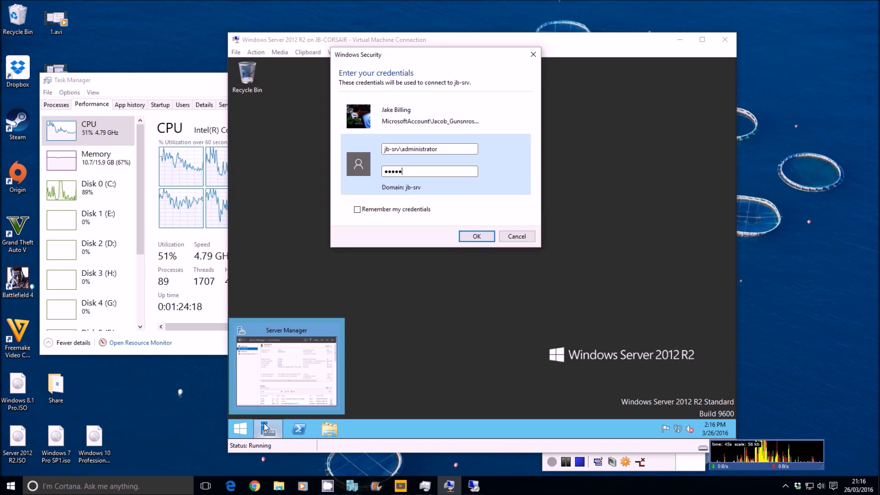
pyautogui.write('••')
pyautogui.press('Tab')
pyautogui.press('space')
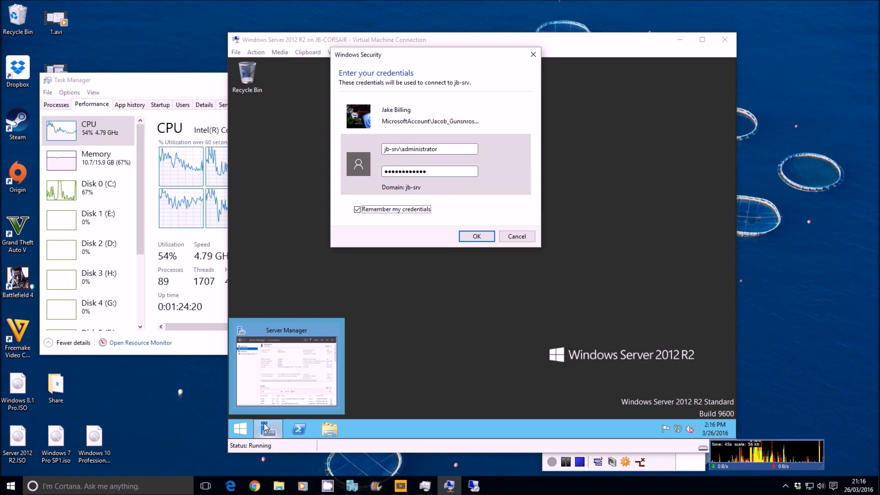
pyautogui.press('Return')
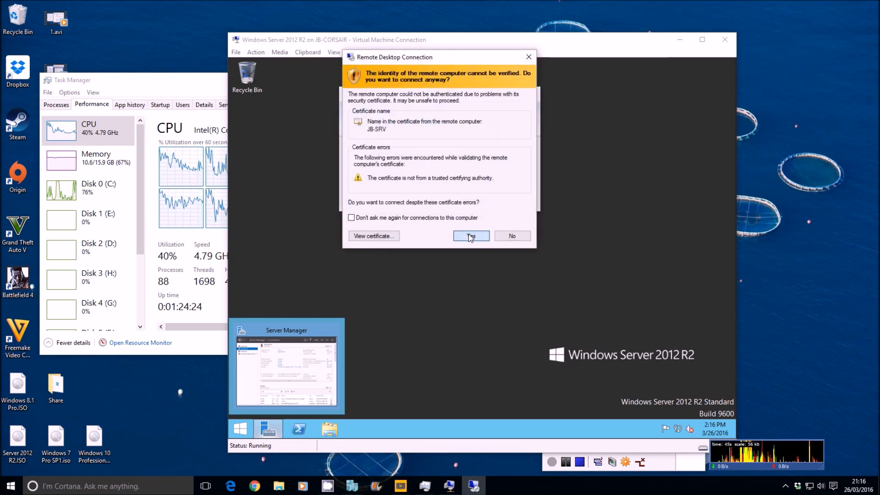
# Step: Accept the certificate warning for jb-srv, check the Start screen in the remote session and disconnect
pyautogui.click(526, 234)
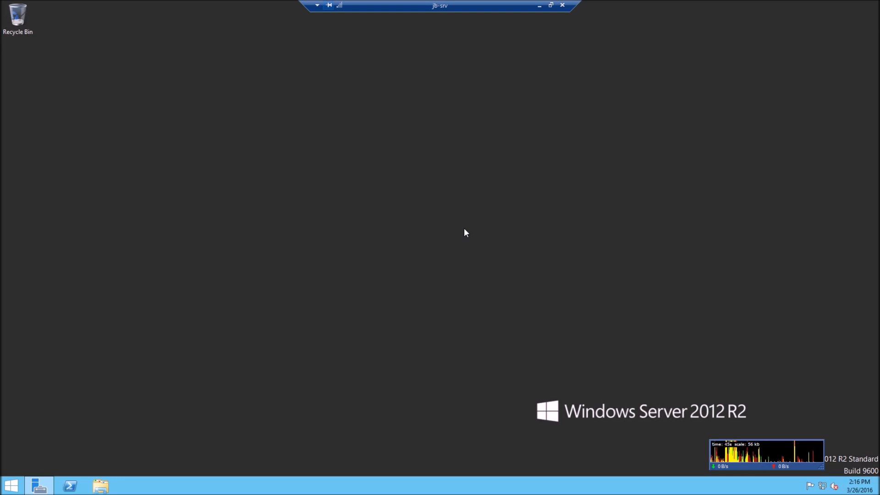
pyautogui.click(12, 486)
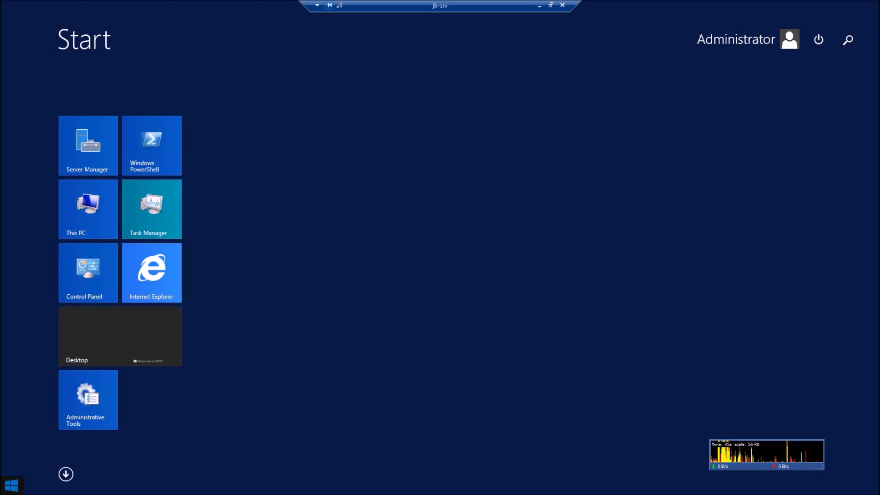
pyautogui.click(116, 333)
pyautogui.click(563, 5)
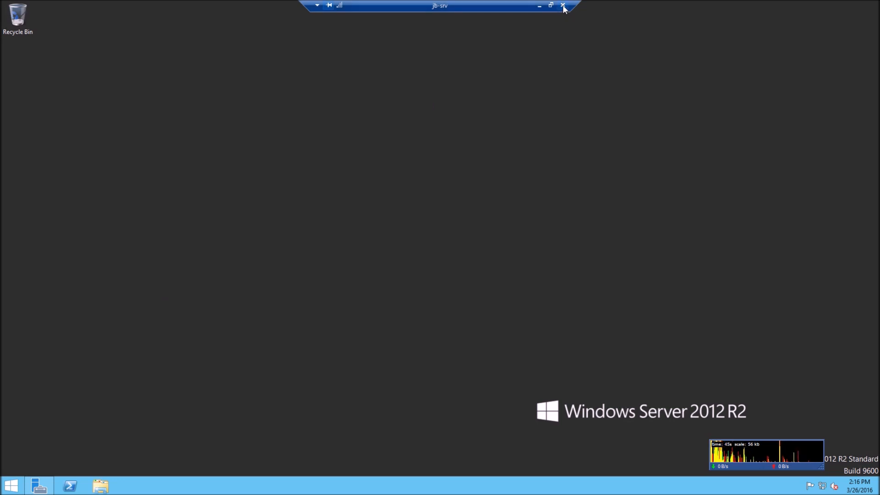
pyautogui.click(472, 265)
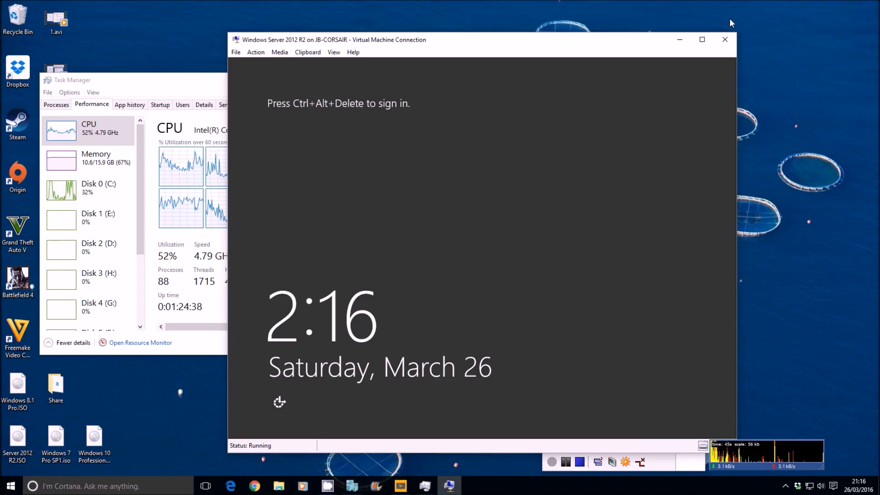
# Step: Close the Windows Server 2012 R2 connection window and the host's Task Manager
pyautogui.click(722, 38)
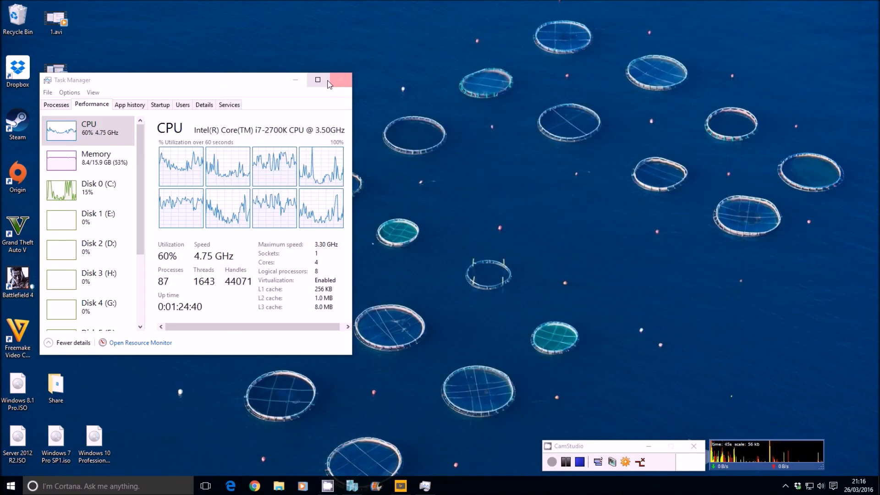
pyautogui.moveTo(267, 79); pyautogui.dragTo(527, 98)
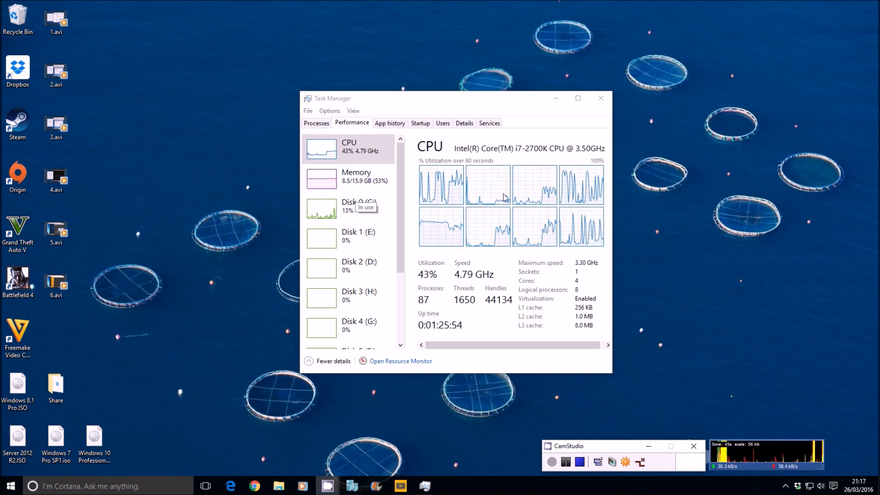
pyautogui.click(601, 104)
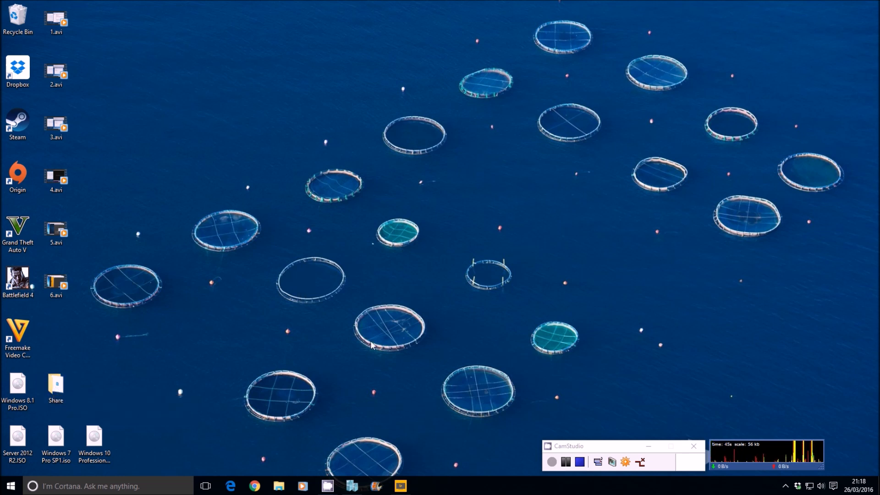
# Step: Run mstsc to open Remote Desktop Connection on the host and bring Hyper-V Manager to the front
pyautogui.press('super+r')
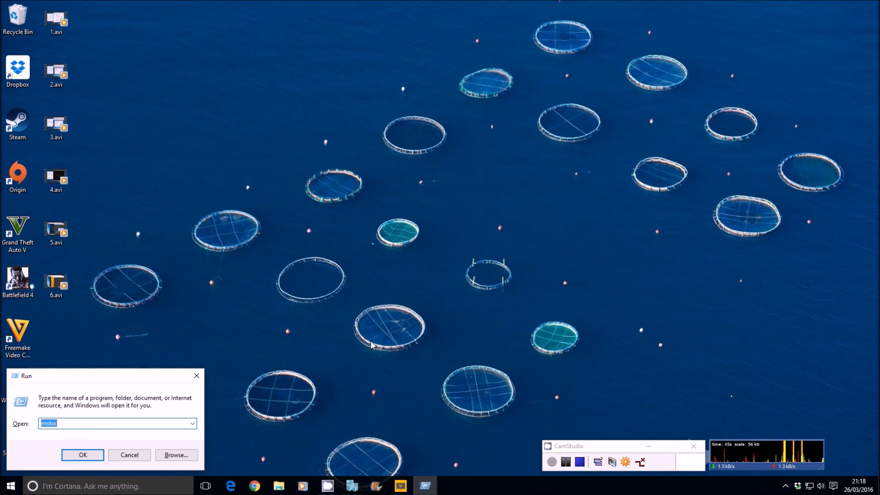
pyautogui.press('Return')
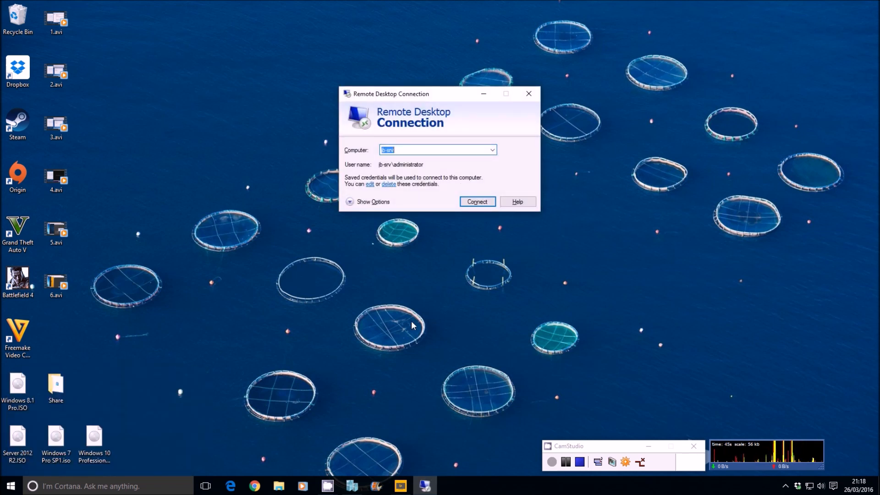
pyautogui.click(353, 486)
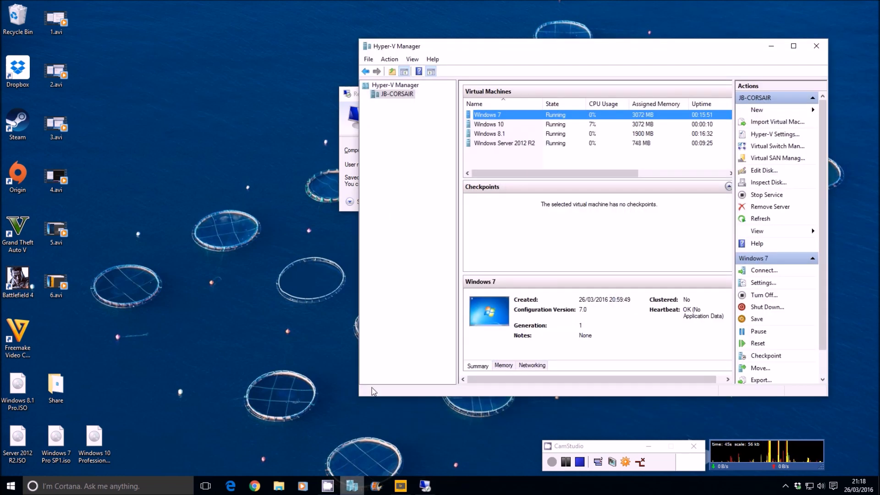
# Step: Move the Hyper-V Manager window aside, view the Windows 7 virtual machine's desktop and close its connection window
pyautogui.moveTo(456, 48); pyautogui.dragTo(306, 43)
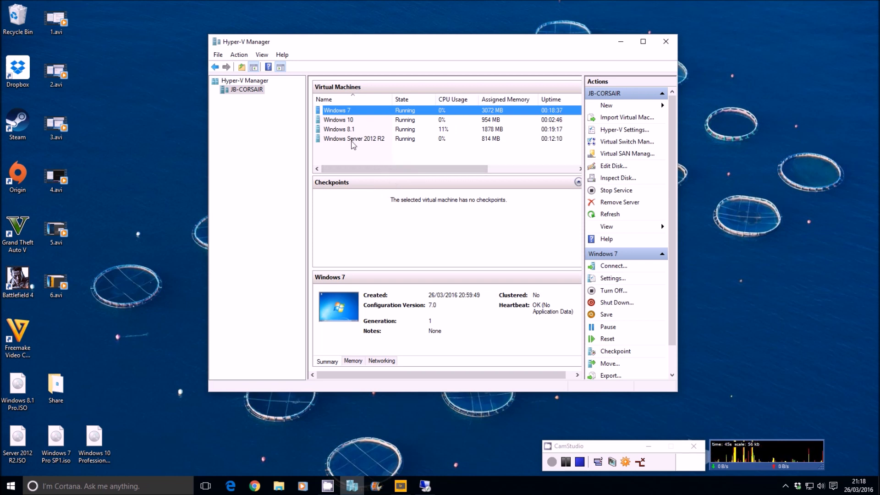
pyautogui.doubleClick(344, 115)
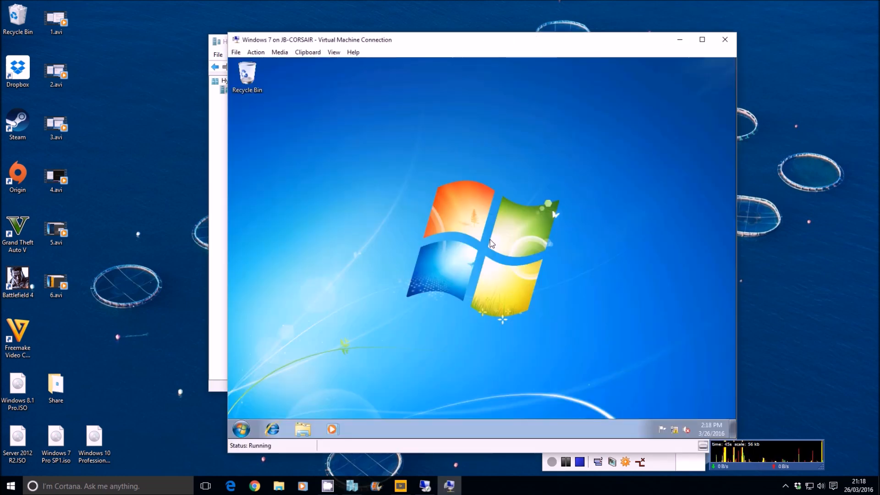
pyautogui.click(725, 40)
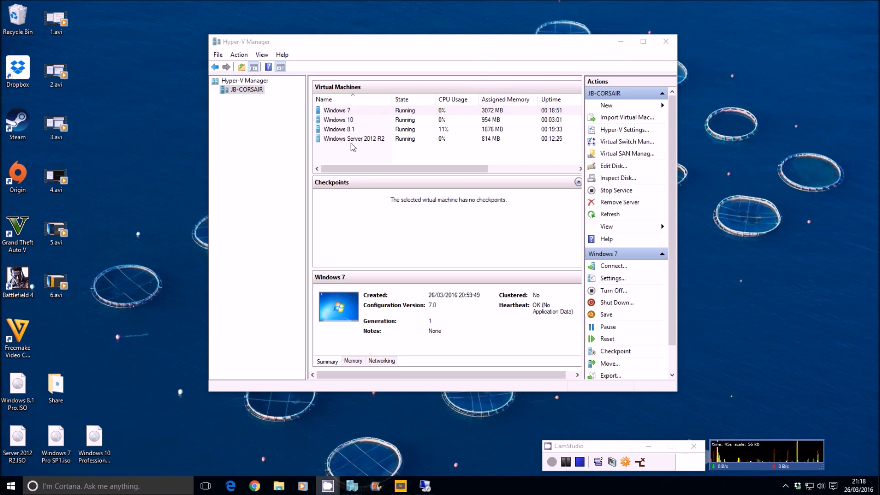
# Step: Minimize Hyper-V Manager, connect to jb-srv over Remote Desktop and accept the certificate warning
pyautogui.click(622, 41)
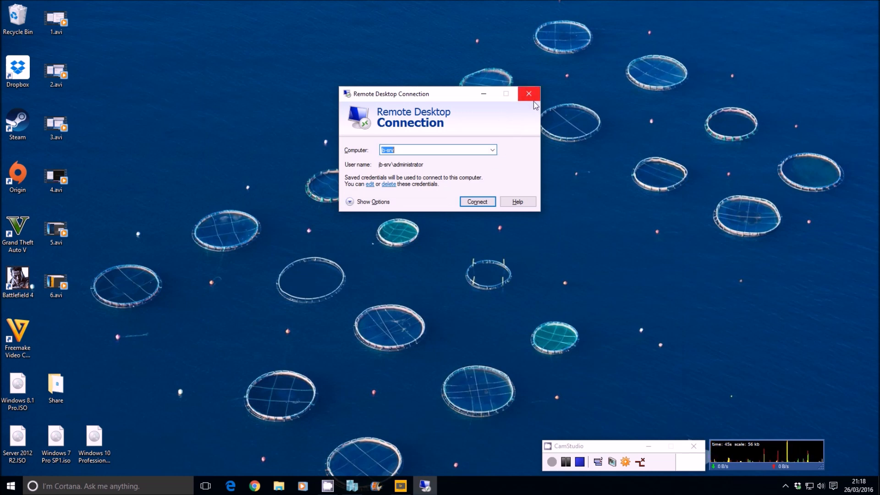
pyautogui.click(477, 201)
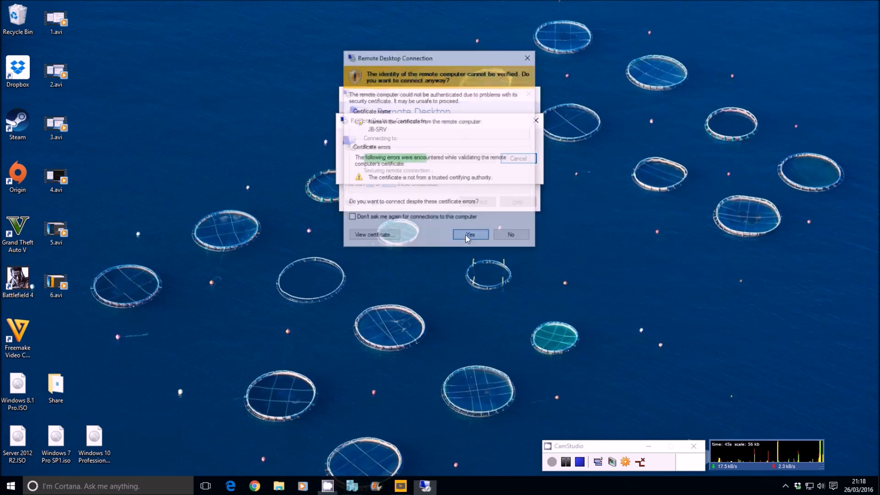
pyautogui.click(470, 234)
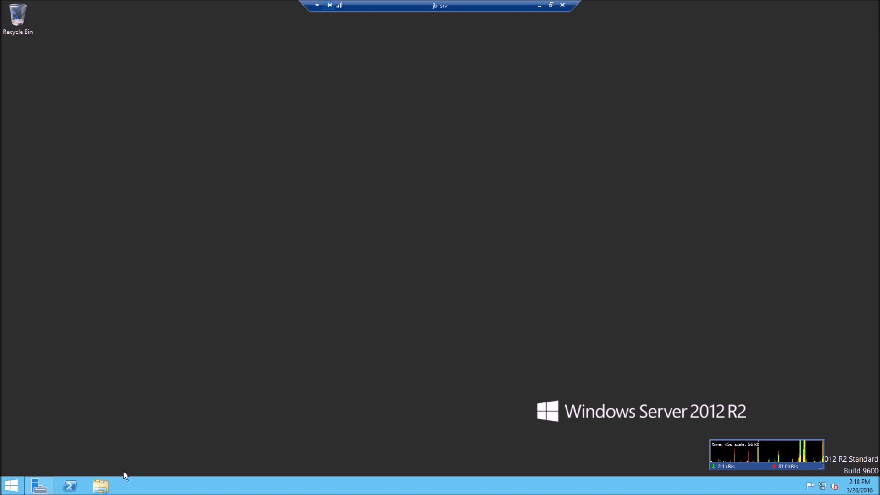
# Step: Run the network path \\jb-corsair\share in the jb-srv session
pyautogui.press('super+r')
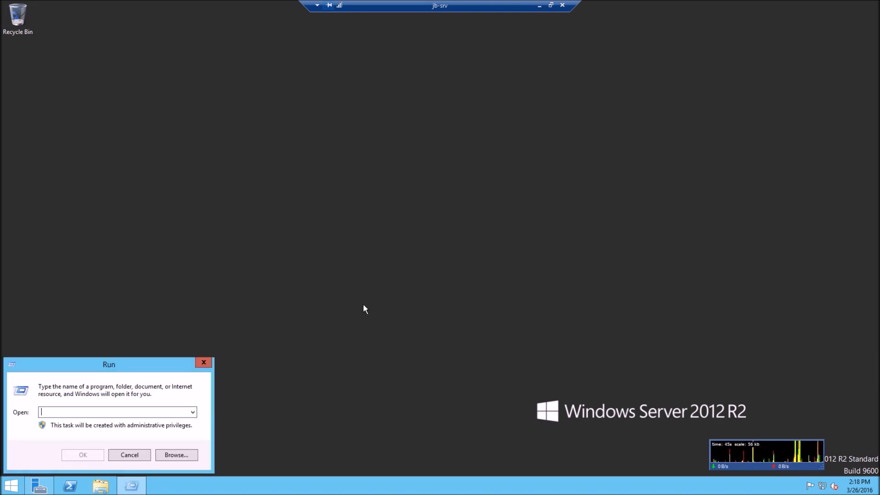
pyautogui.write('\\\\j')
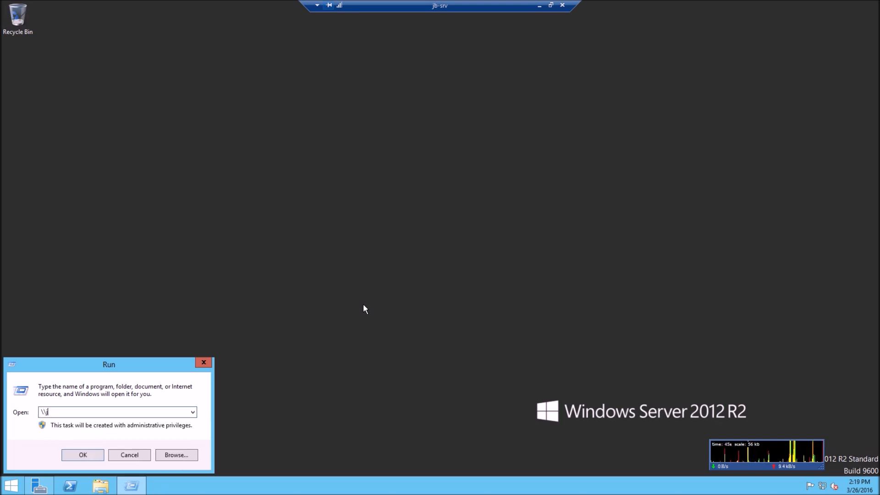
pyautogui.write('b-corsai')
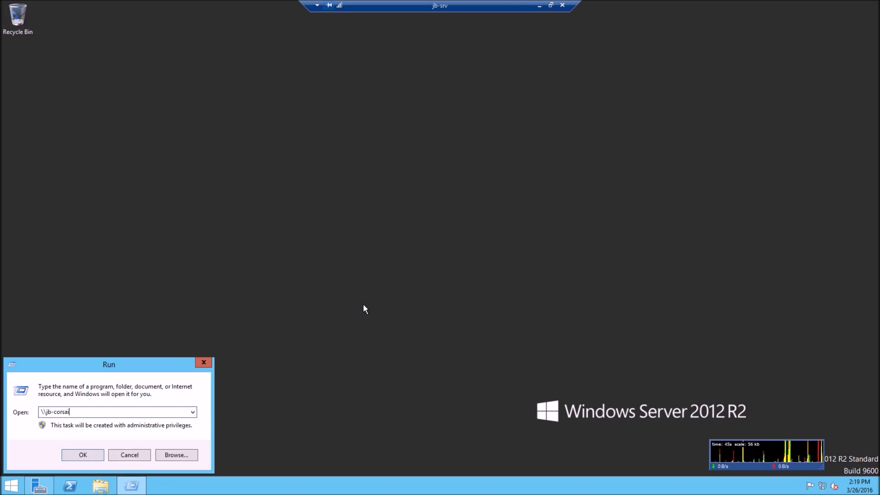
pyautogui.write('r\\share')
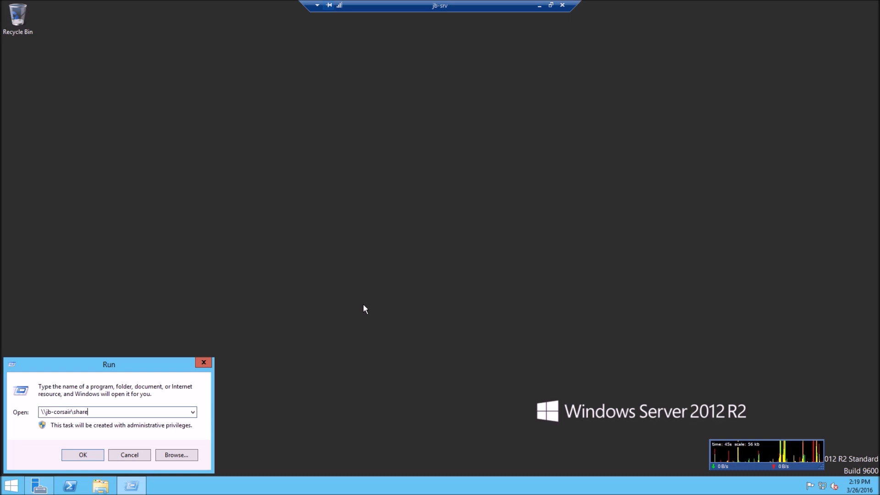
pyautogui.press('Return')
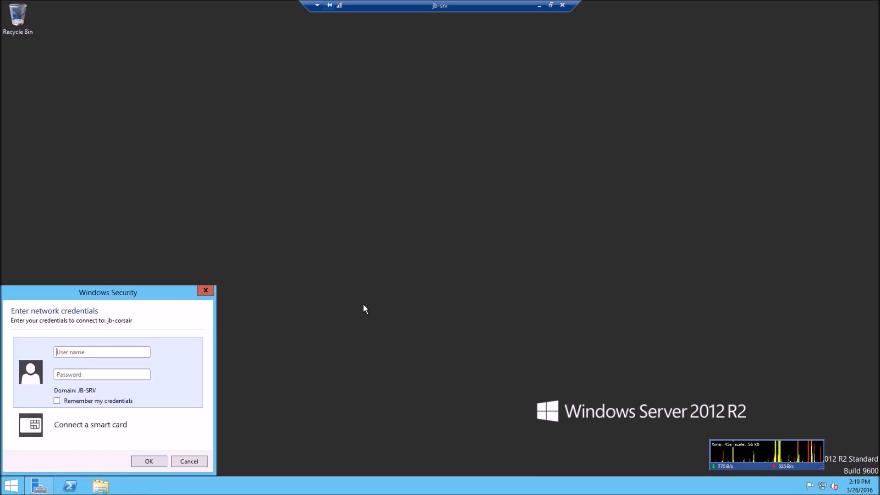
# Step: Submit the host account's user name, prefixed with jb-corsair\, and its password as network credentials, and dismiss the resulting dialog
pyautogui.write('jb-corsair\\')
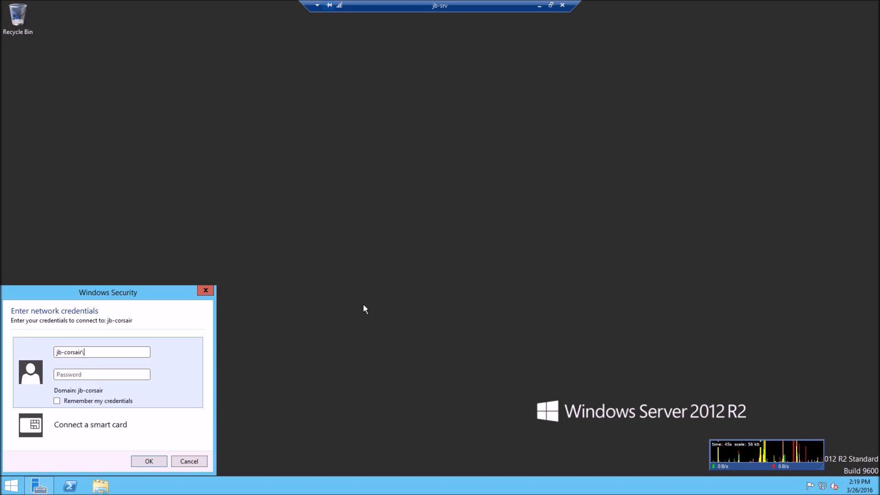
pyautogui.write('jake')
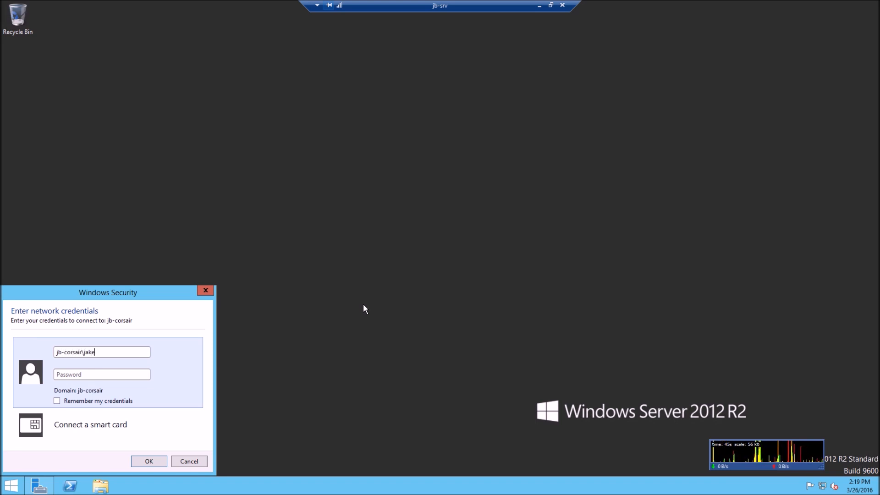
pyautogui.press('capslock')
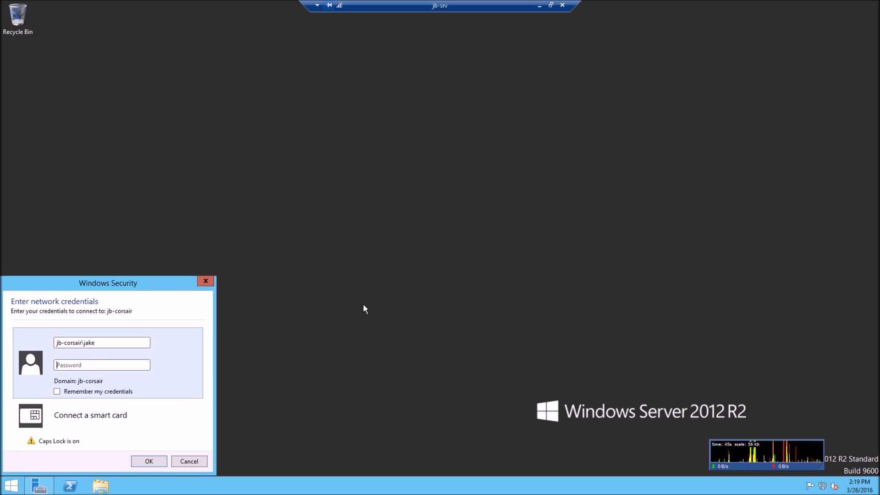
pyautogui.press('capslock')
pyautogui.write('********')
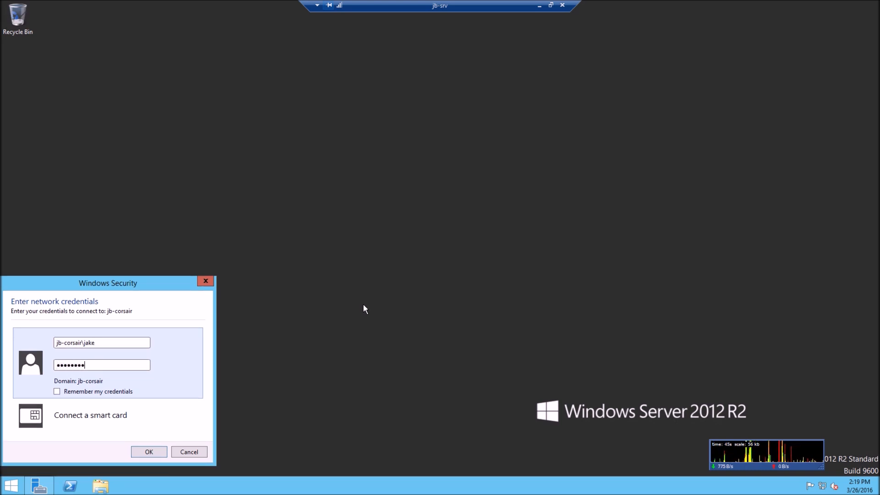
pyautogui.press('Return')
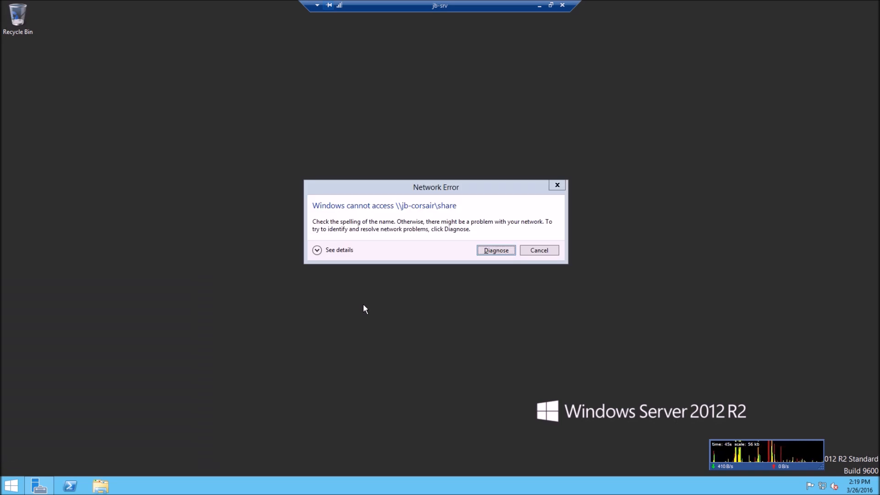
pyautogui.click(546, 252)
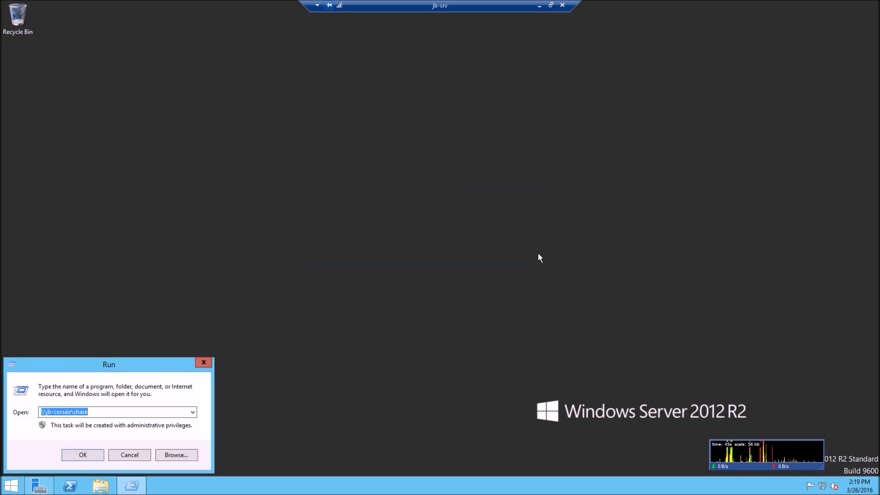
# Step: Try to open the host with the shortened path \\jb-corsair\ and cancel the dialogs
pyautogui.click(97, 411)
pyautogui.press('BackSpace')
pyautogui.press('BackSpace')
pyautogui.press('BackSpace')
pyautogui.press('BackSpace')
pyautogui.press('Return')
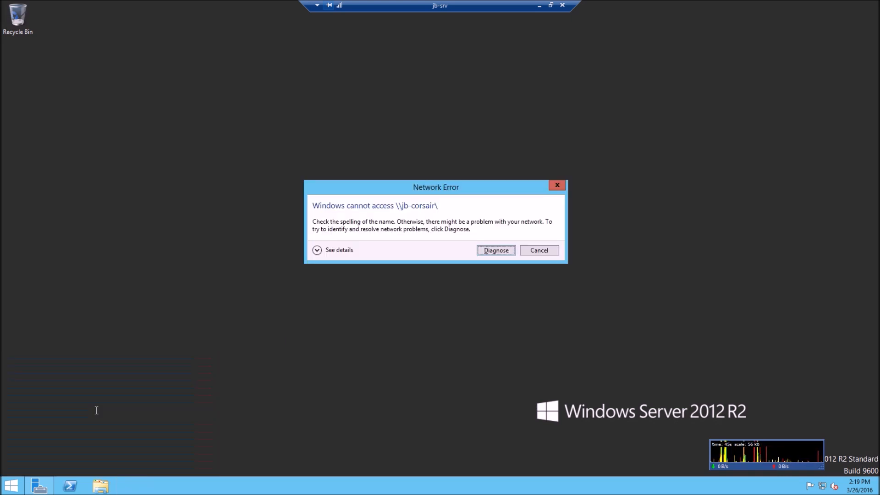
pyautogui.press('Escape')
pyautogui.press('Escape')
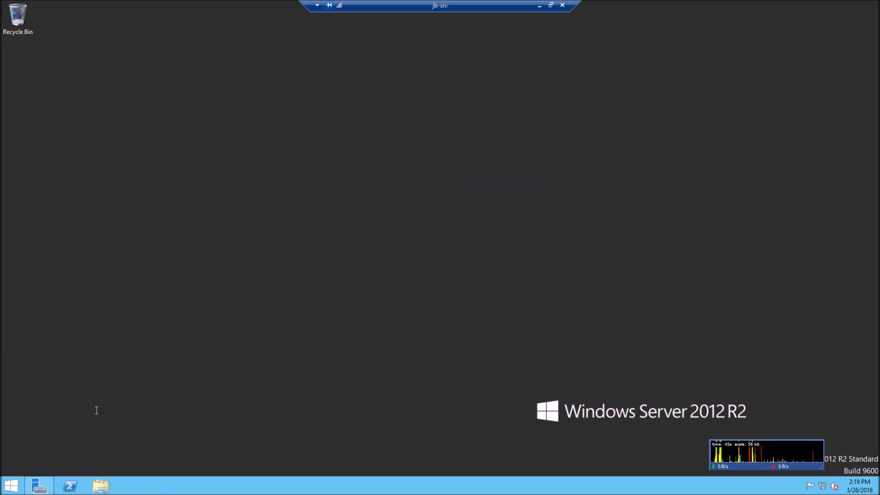
pyautogui.press('super+r')
pyautogui.press('Escape')
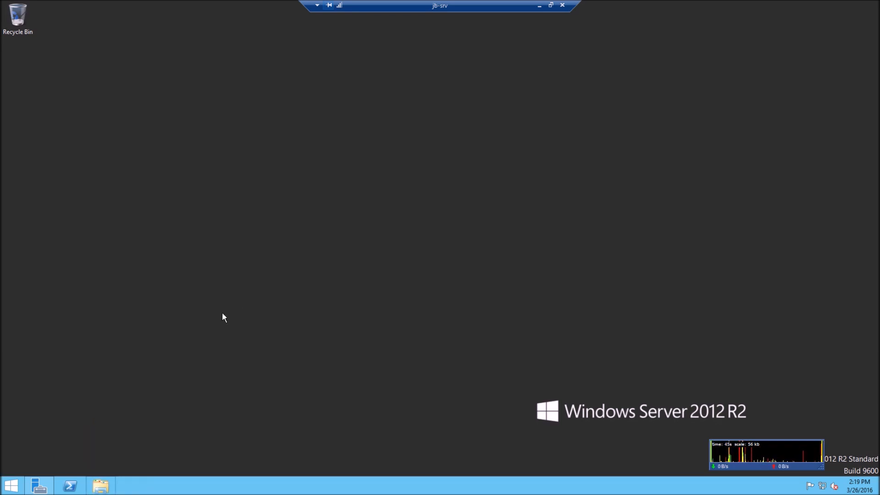
# Step: Browse the network in File Explorer on jb-srv, look at the shares of JB-CORSAIR and close the window
pyautogui.click(100, 485)
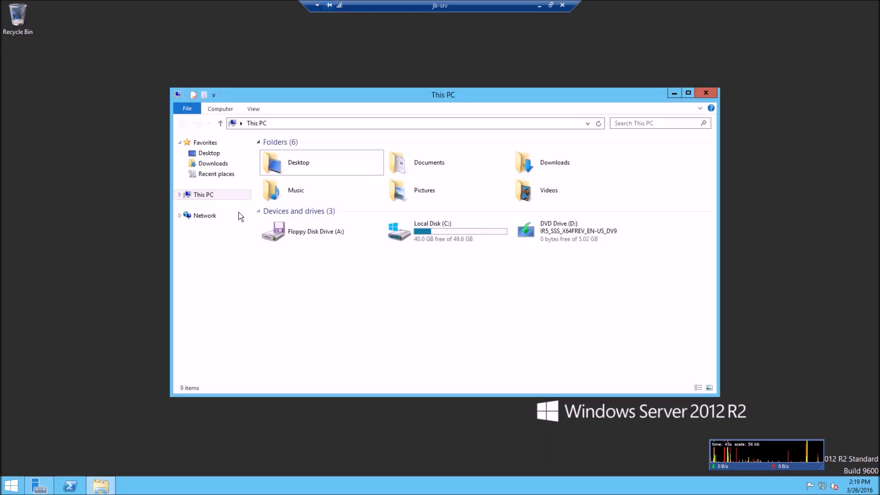
pyautogui.click(214, 216)
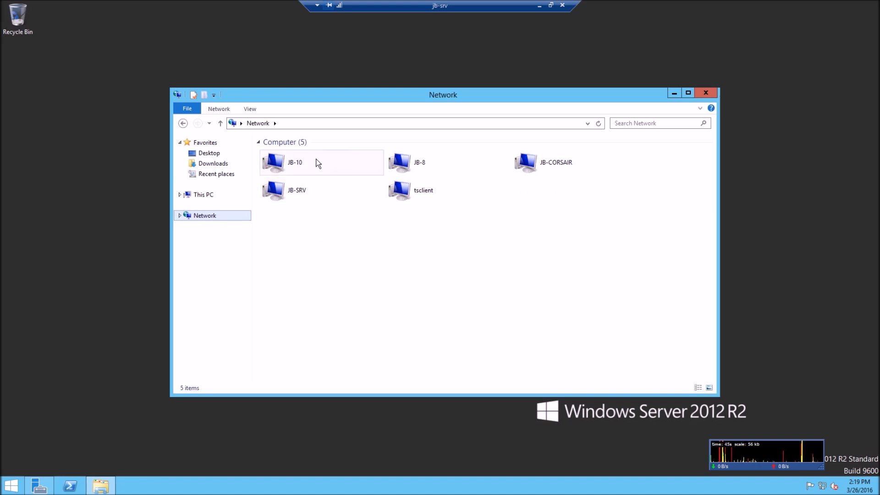
pyautogui.click(540, 166)
pyautogui.doubleClick(541, 166)
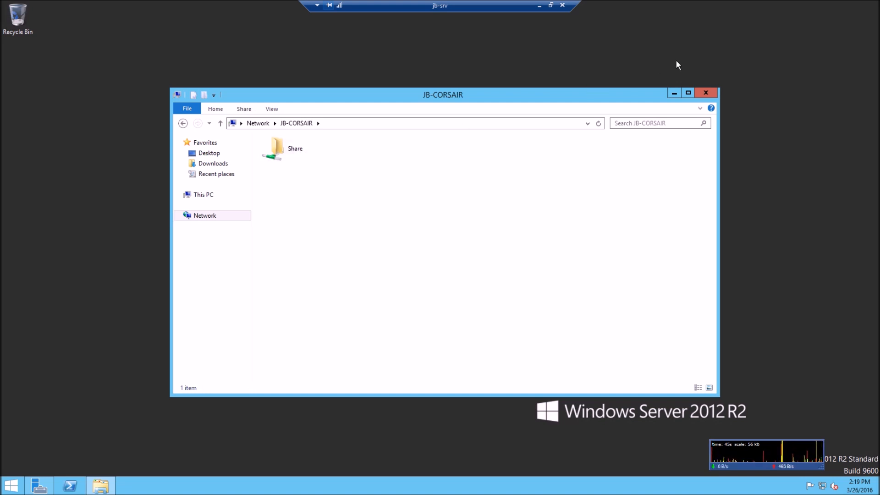
pyautogui.click(706, 95)
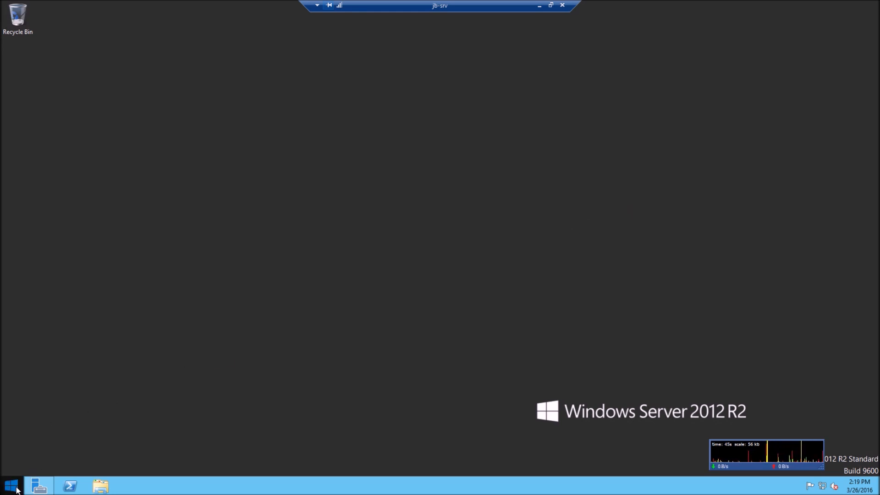
# Step: Run the path \\jb-corsair\ on jb-srv and open its Share folder
pyautogui.press('super+r')
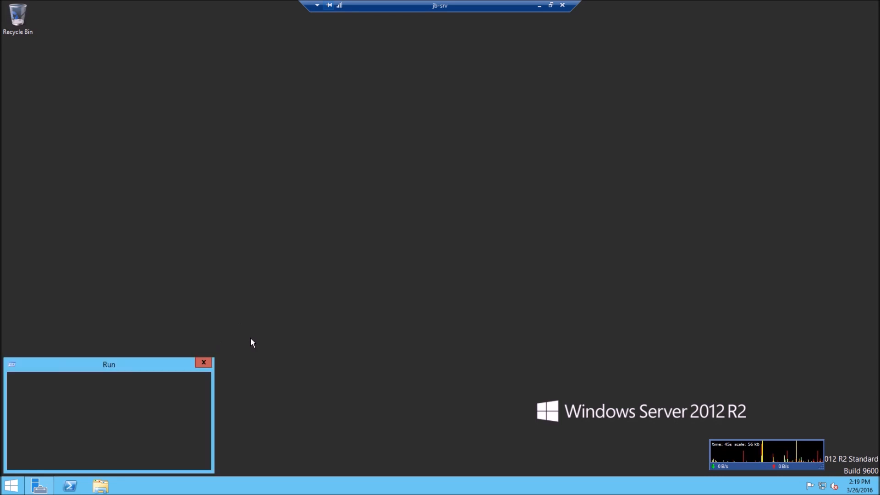
pyautogui.write('\\\\jb')
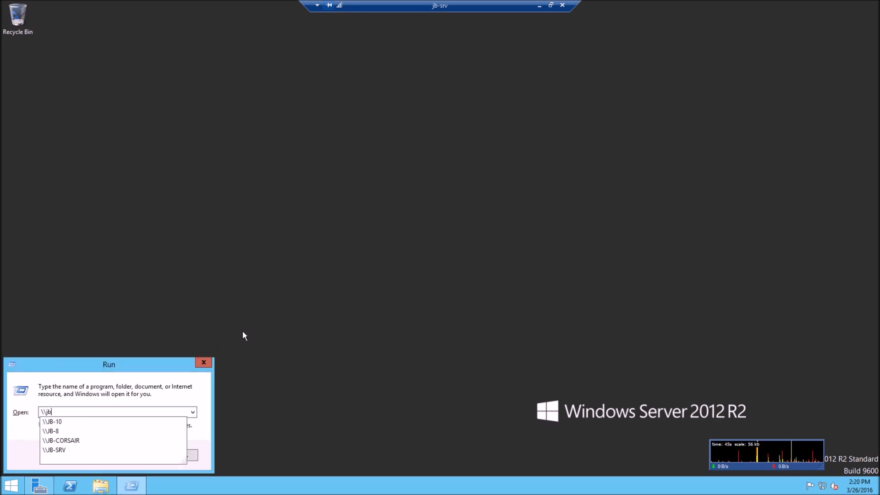
pyautogui.write('sair\\')
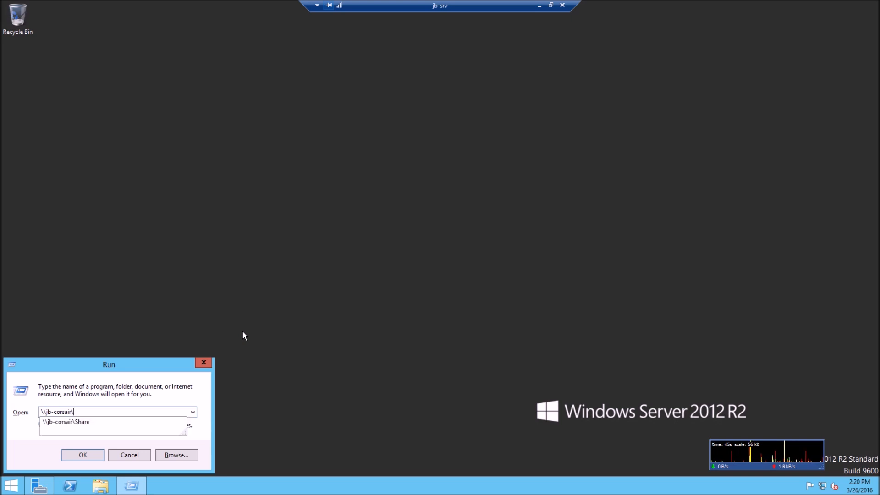
pyautogui.press('Return')
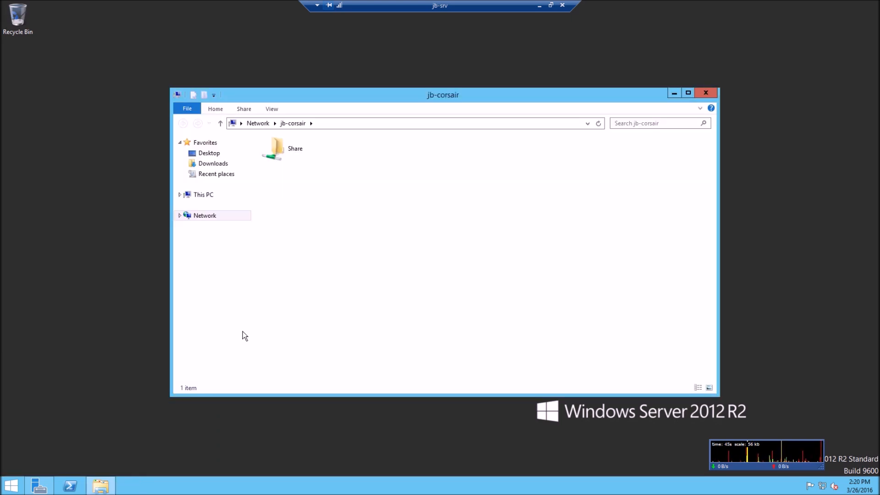
pyautogui.doubleClick(293, 147)
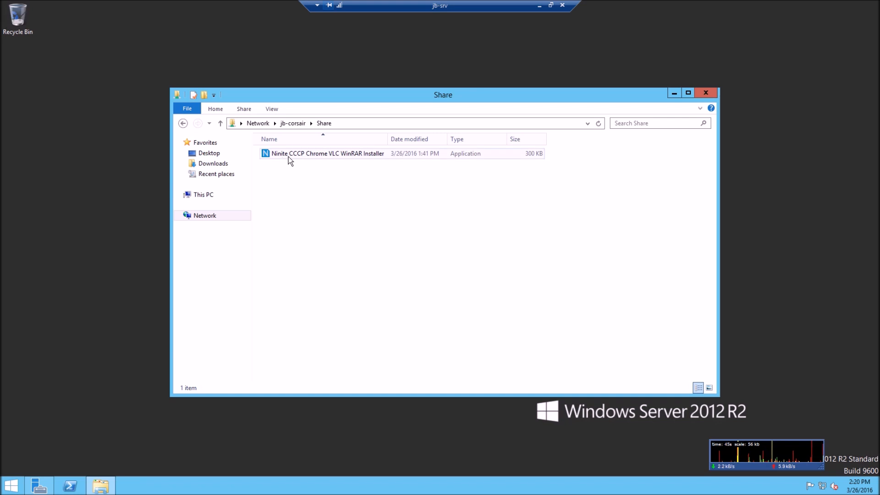
# Step: Copy the Ninite CCCP Chrome VLC WinRAR Installer from the share to the jb-srv desktop and close the folder
pyautogui.click(292, 155)
pyautogui.moveTo(291, 155); pyautogui.dragTo(120, 208)
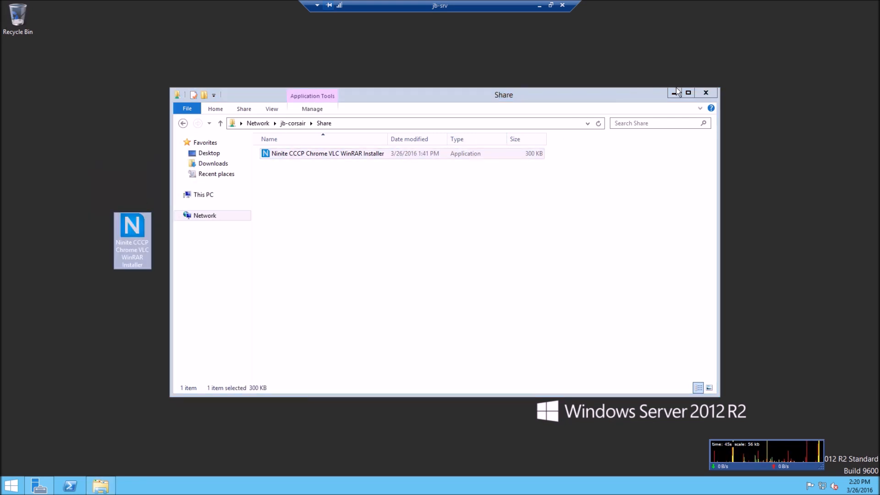
pyautogui.click(706, 92)
# Step: Run the Ninite installer from the jb-srv desktop, allow it past the security warning and show its progress details
pyautogui.doubleClick(132, 227)
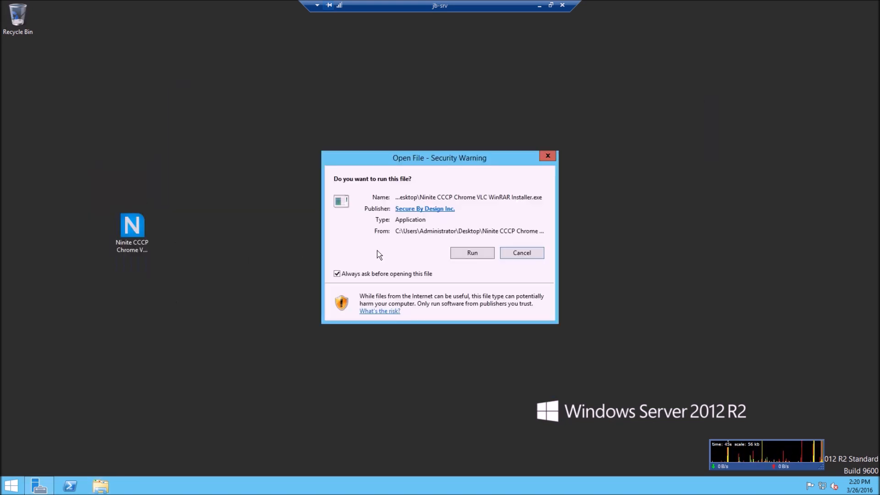
pyautogui.click(461, 253)
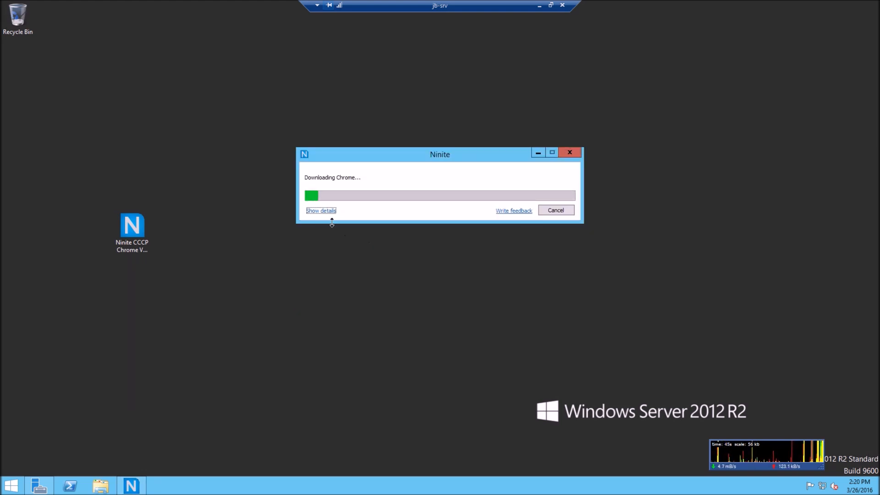
pyautogui.click(326, 212)
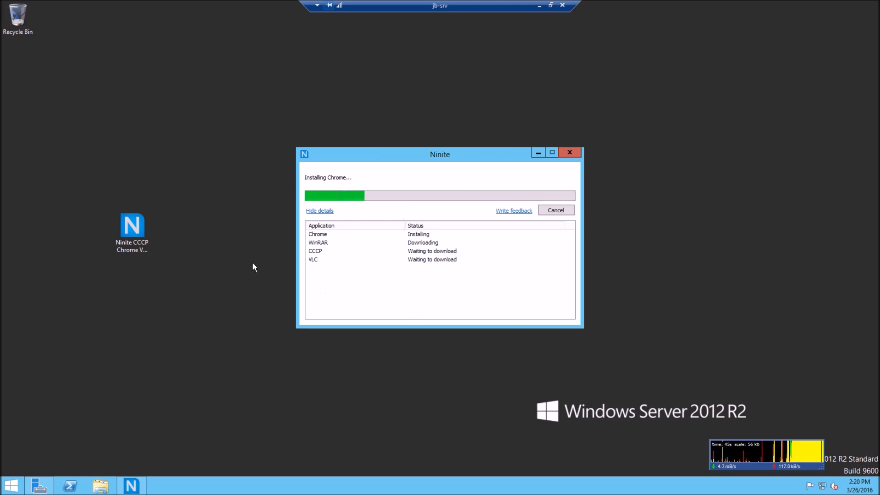
# Step: Minimize the jb-srv session and open a new Remote Desktop Connection on the host
pyautogui.click(539, 7)
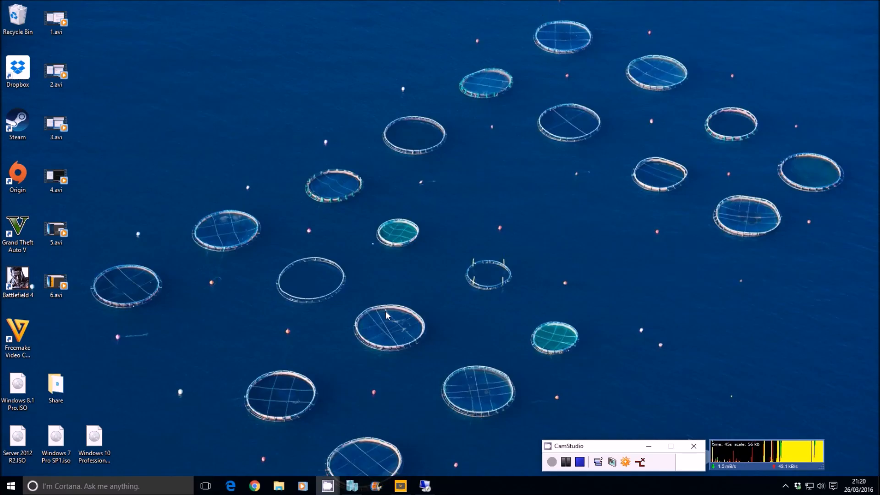
pyautogui.press('super+r')
pyautogui.press('Return')
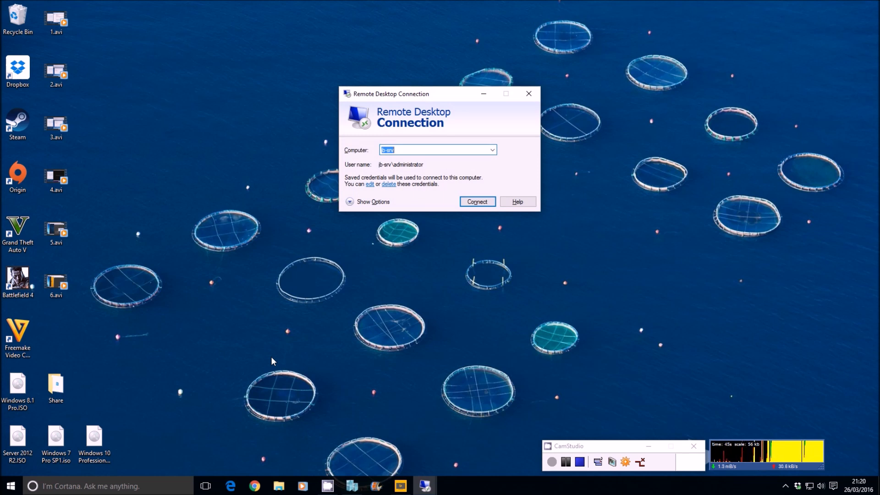
# Step: Connect to the computer jb-7 through Remote Desktop and accept the certificate warning
pyautogui.write('jb-7')
pyautogui.press('Return')
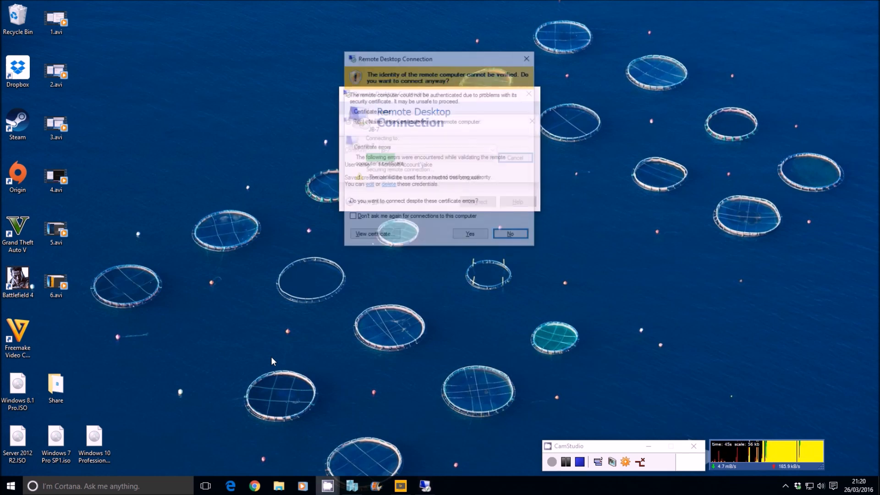
pyautogui.press('Return')
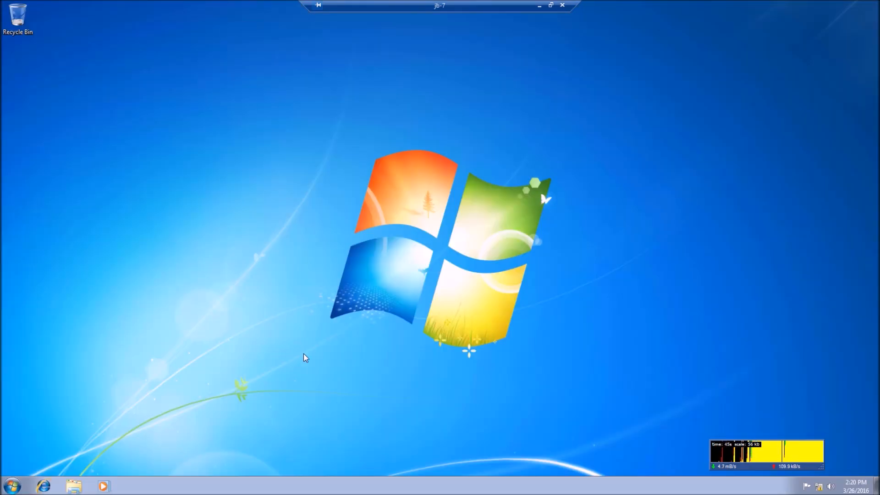
# Step: Browse the network locations on jb-7 and open the JB-CORSAIR computer
pyautogui.press('super+r')
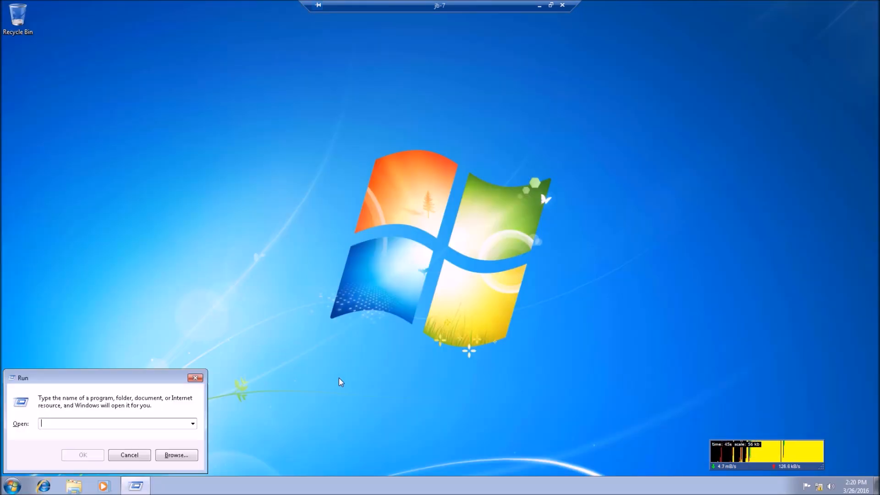
pyautogui.click(75, 489)
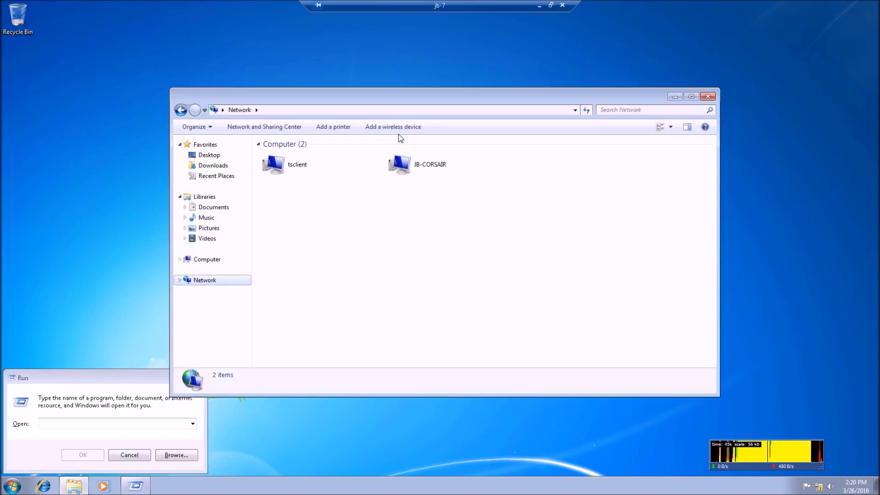
pyautogui.doubleClick(406, 169)
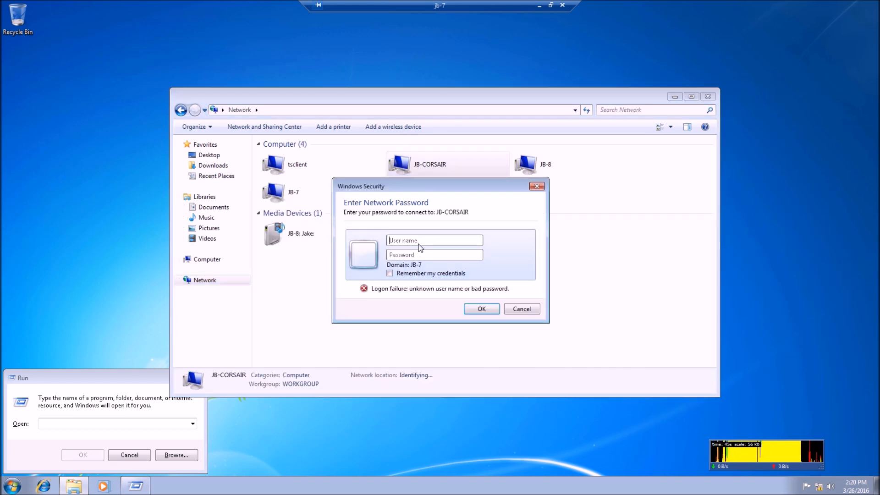
# Step: Sign in to JB-CORSAIR with the jb-corsair domain user name and the account password
pyautogui.write('jb-')
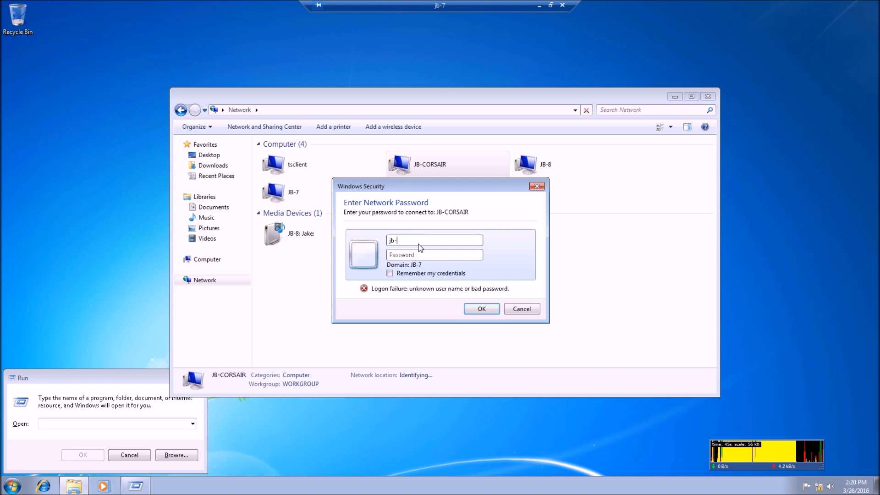
pyautogui.write('corsair\\')
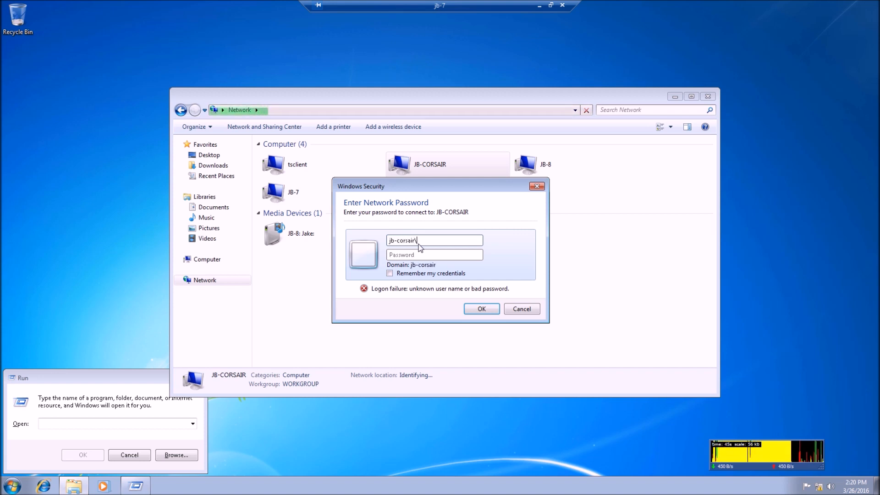
pyautogui.write('jake')
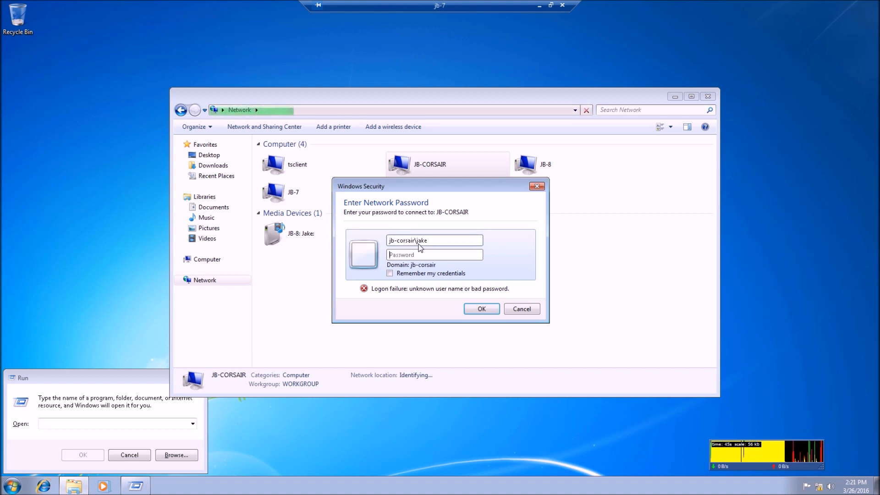
pyautogui.press('Tab')
pyautogui.write('p')
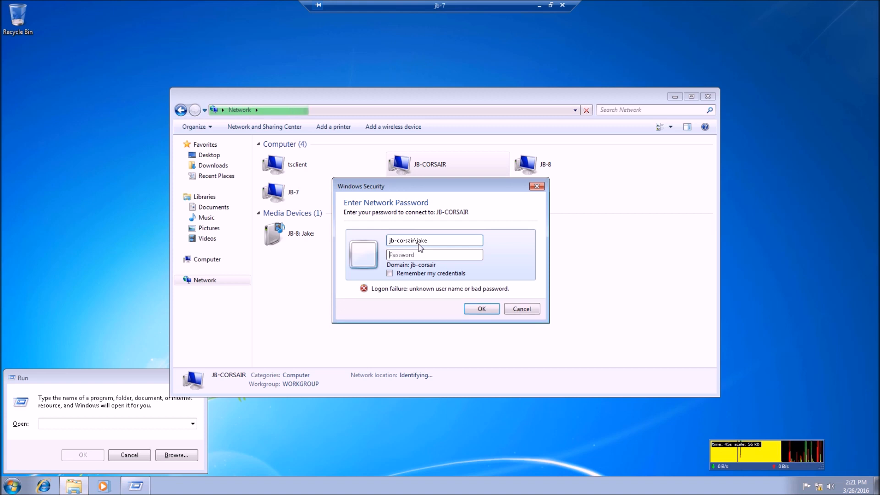
pyautogui.write('assword')
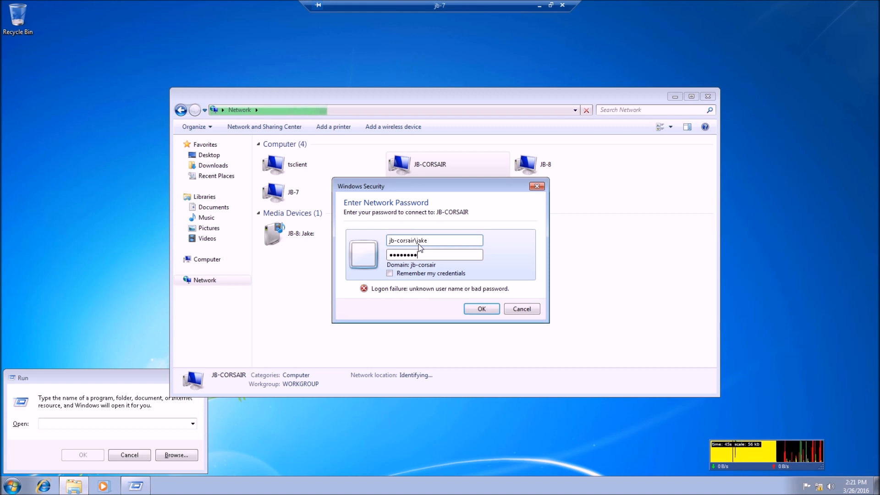
pyautogui.press('Return')
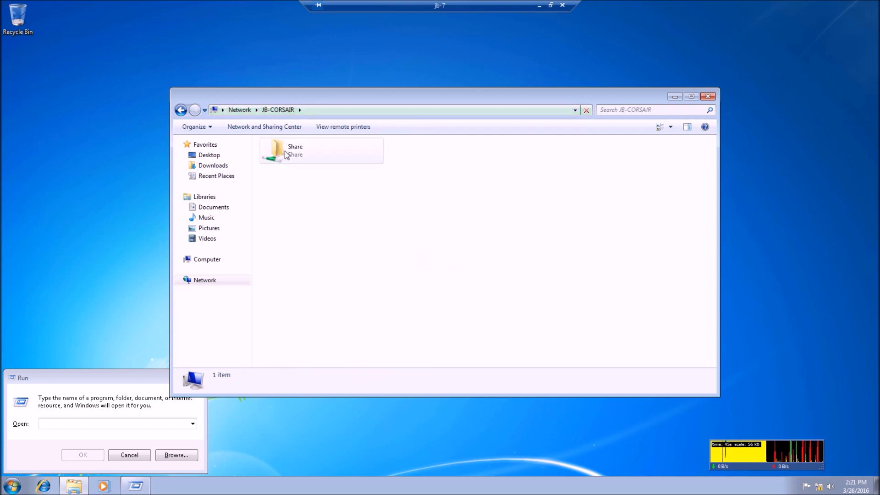
# Step: Copy the Ninite CCCP Chrome VLC WinRAR Installer from JB-CORSAIR's Share folder to the jb-7 desktop, closing the Run dialog and the folder
pyautogui.doubleClick(284, 150)
pyautogui.click(313, 153)
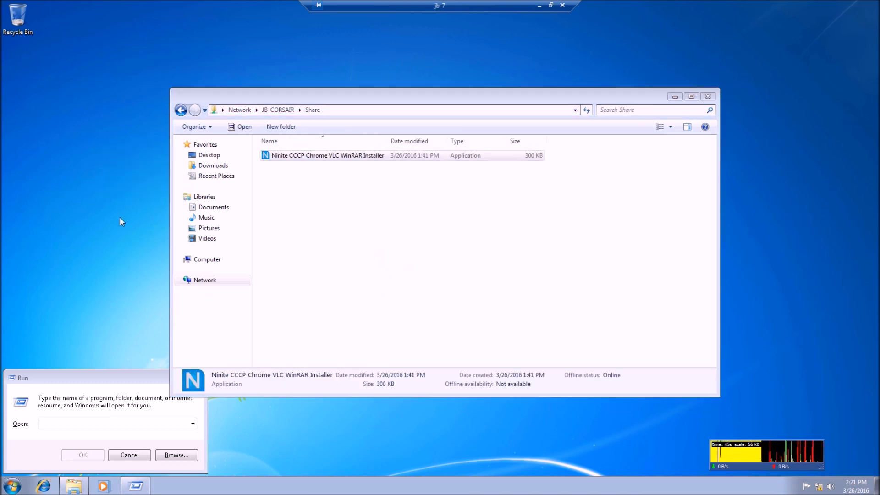
pyautogui.moveTo(120, 217); pyautogui.dragTo(121, 219)
pyautogui.click(132, 456)
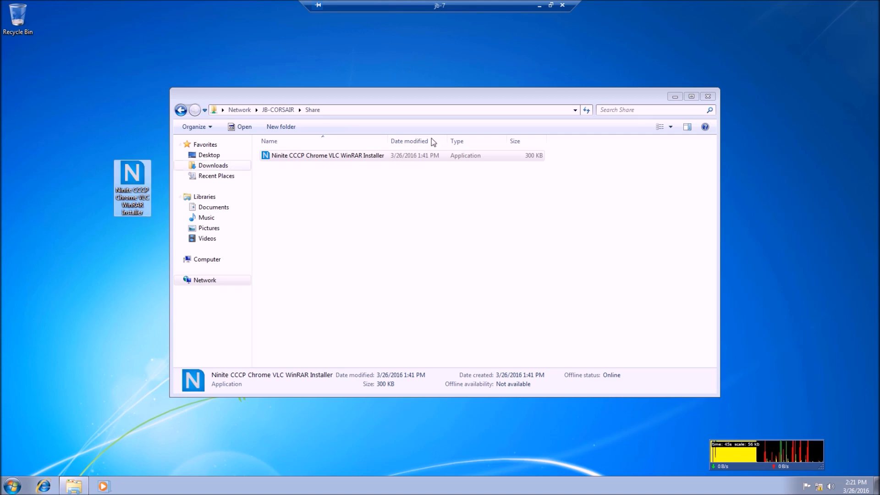
pyautogui.click(708, 96)
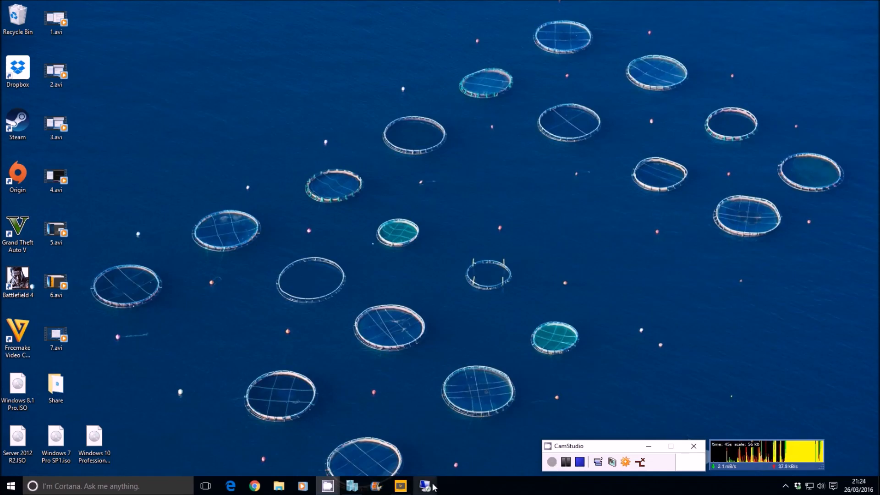
# Step: Check the Ninite installation progress in the jb-7 session and minimize that session
pyautogui.moveTo(433, 486)
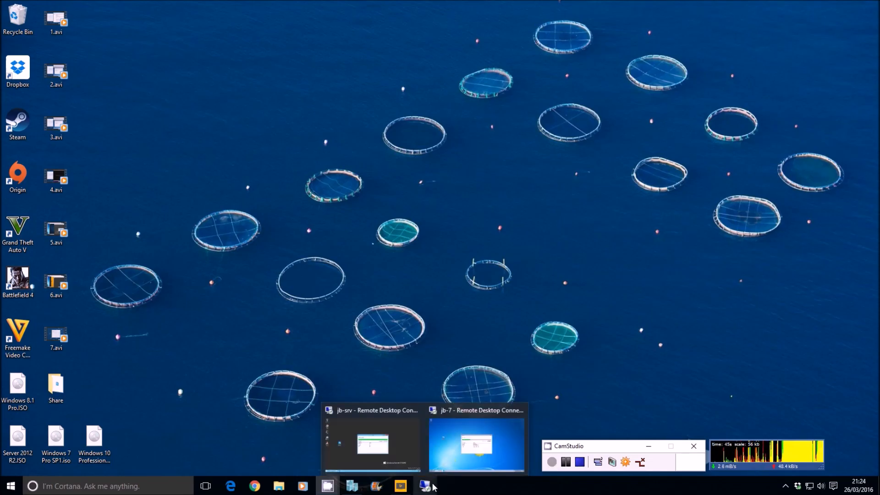
pyautogui.click(450, 449)
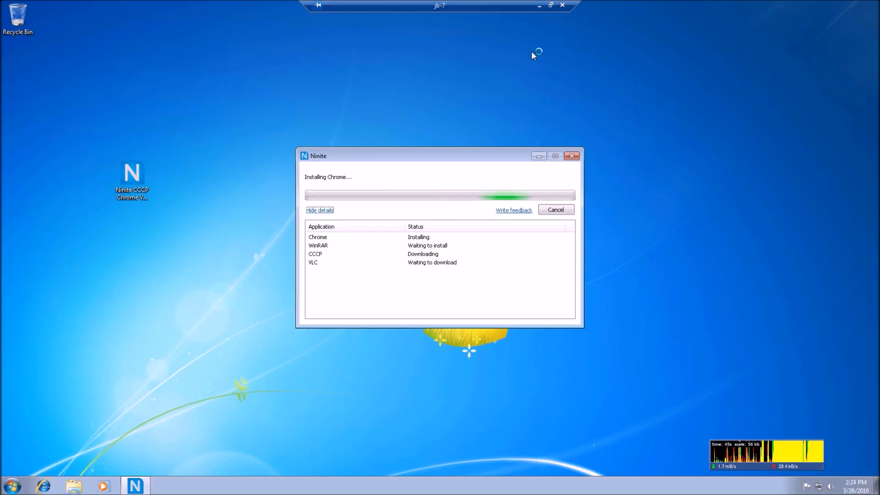
pyautogui.click(540, 7)
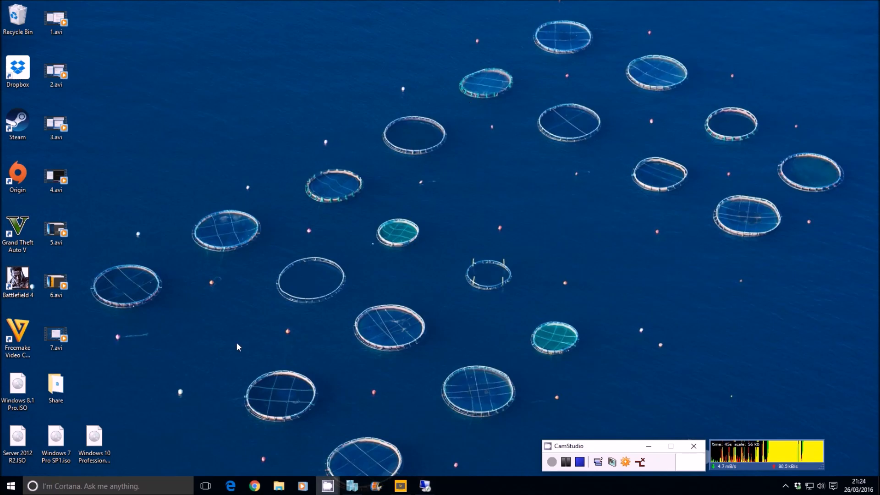
# Step: Open a new Remote Desktop Connection on the host and connect to jb-8, accepting the certificate warning
pyautogui.press('super+r')
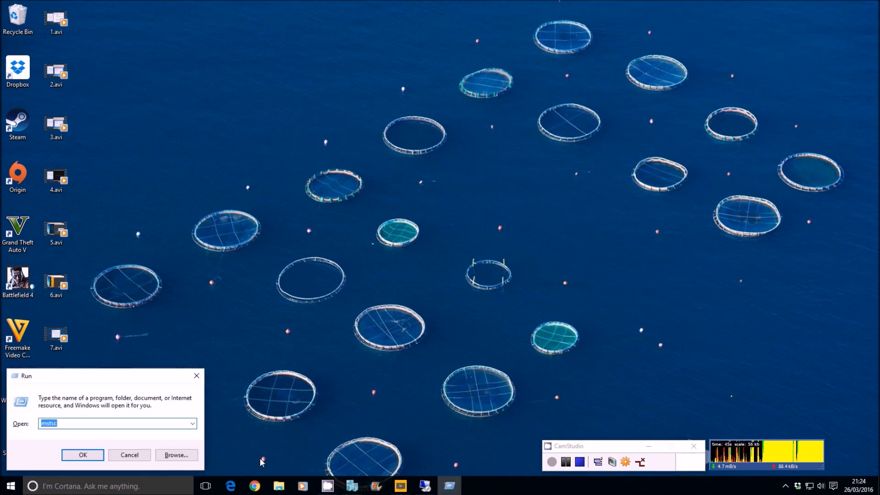
pyautogui.press('Return')
pyautogui.write('jb-sr')
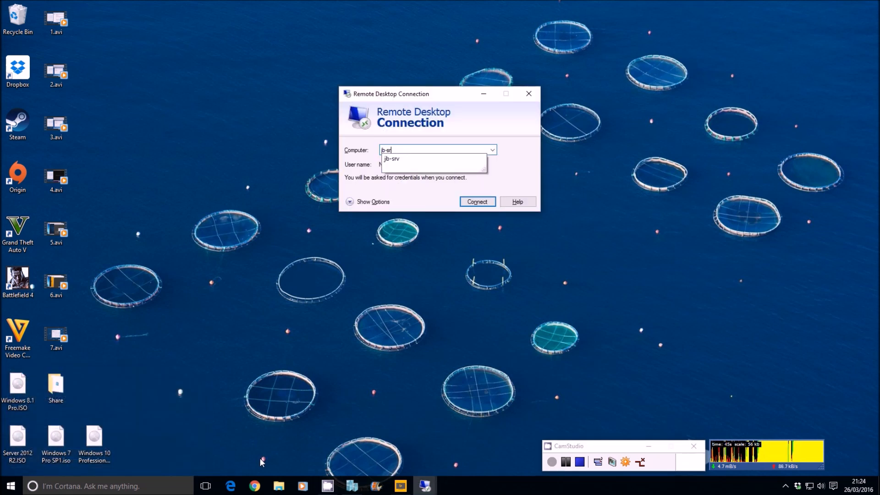
pyautogui.press('BackSpace')
pyautogui.press('BackSpace')
pyautogui.write('8')
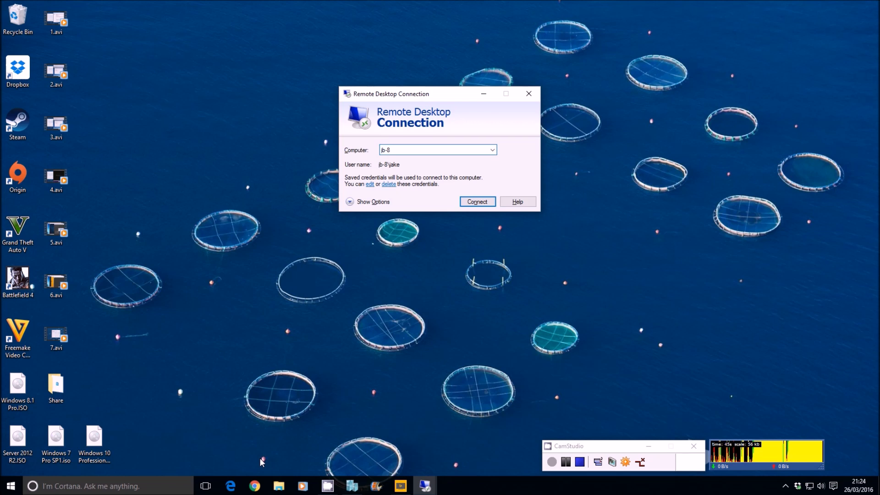
pyautogui.press('Return')
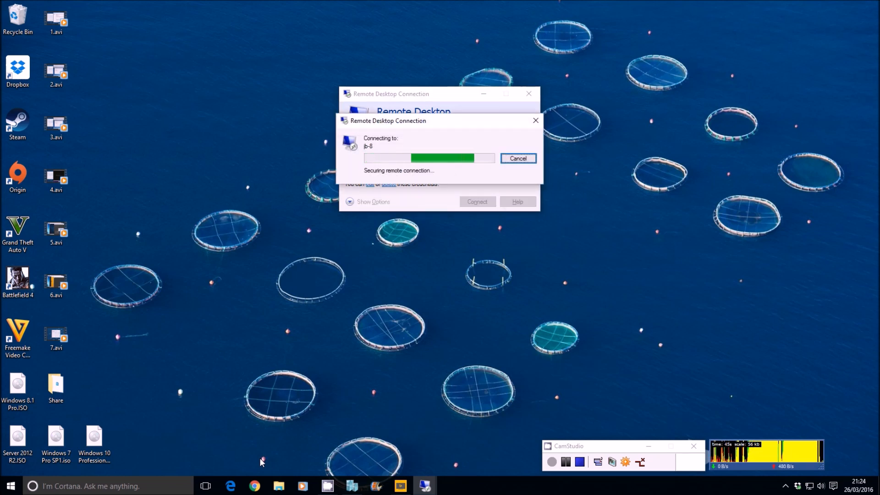
pyautogui.press('Return')
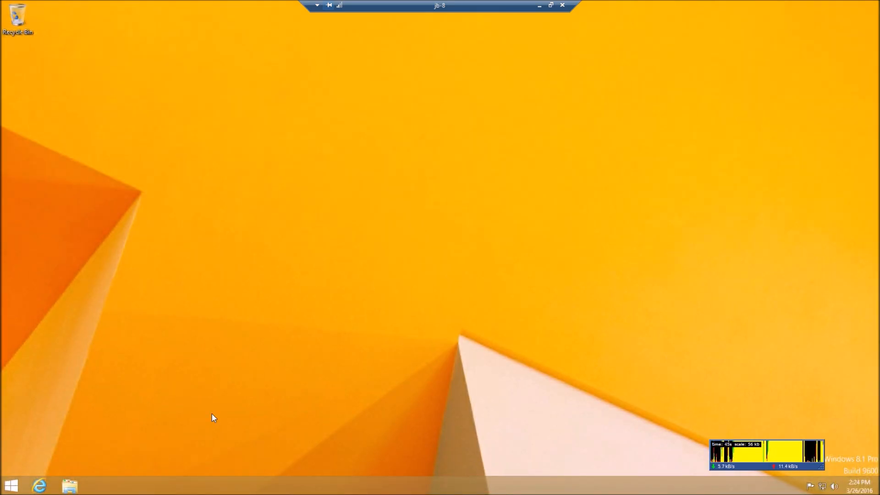
# Step: Try to open JB-CORSAIR from the network locations on jb-8
pyautogui.press('super+r')
pyautogui.press('super+e')
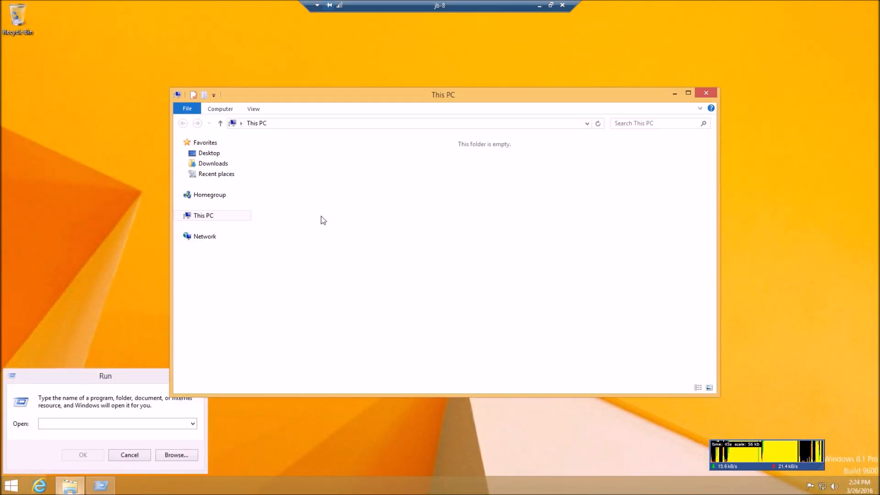
pyautogui.click(204, 236)
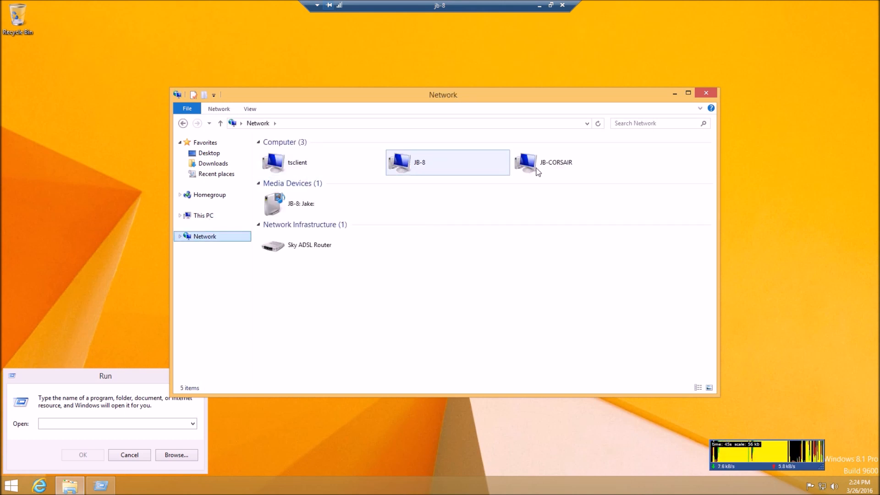
pyautogui.click(537, 172)
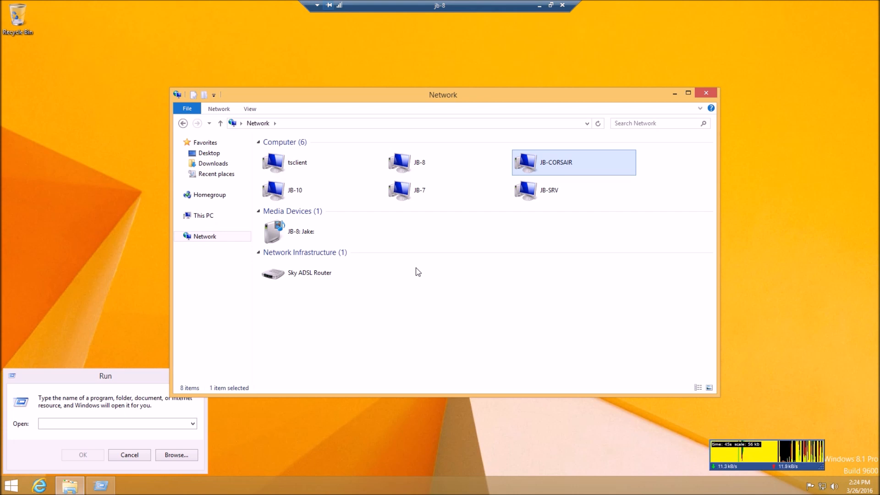
pyautogui.click(137, 456)
pyautogui.click(558, 191)
pyautogui.doubleClick(552, 167)
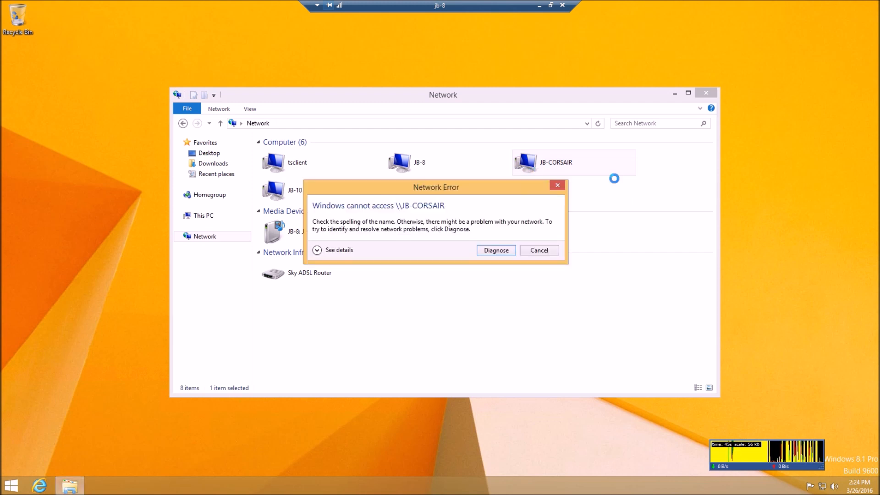
pyautogui.click(540, 250)
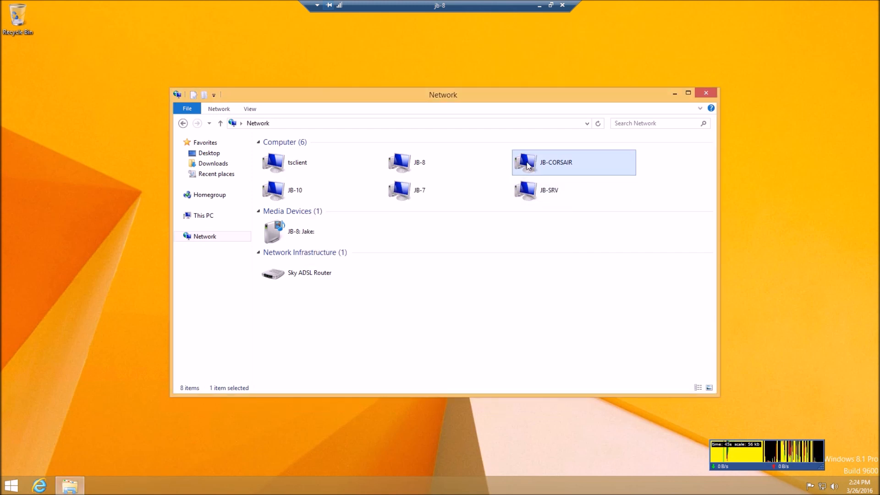
pyautogui.doubleClick(527, 166)
pyautogui.click(540, 251)
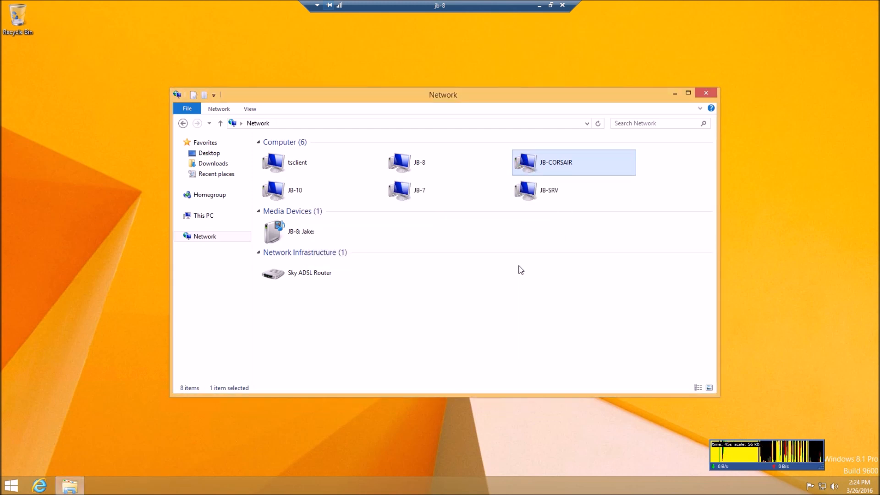
# Step: Run the path \\jb-corsair on jb-8 and sign in with the jb-corsair domain user name and the account password
pyautogui.press('super+r')
pyautogui.write('\\\\Jb-')
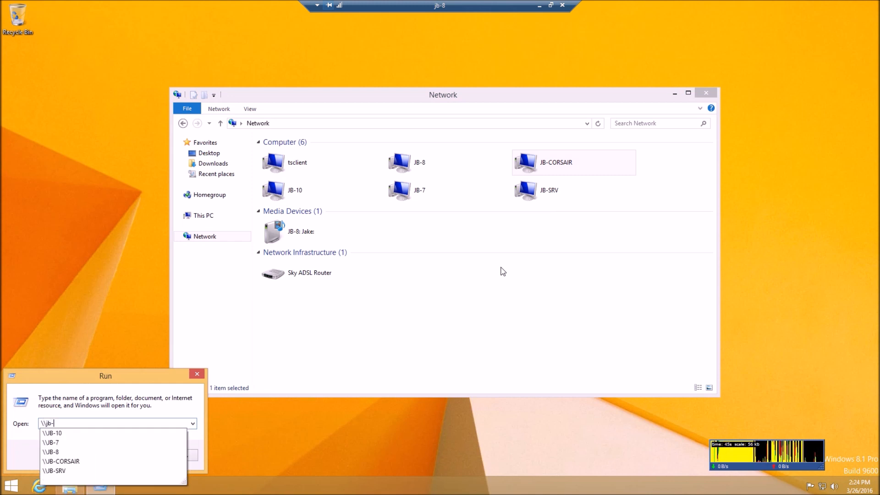
pyautogui.write('corsair')
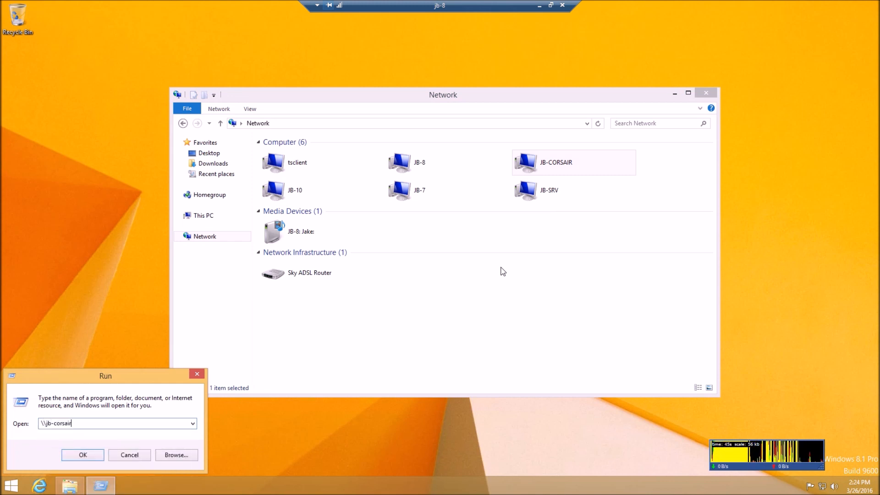
pyautogui.press('Return')
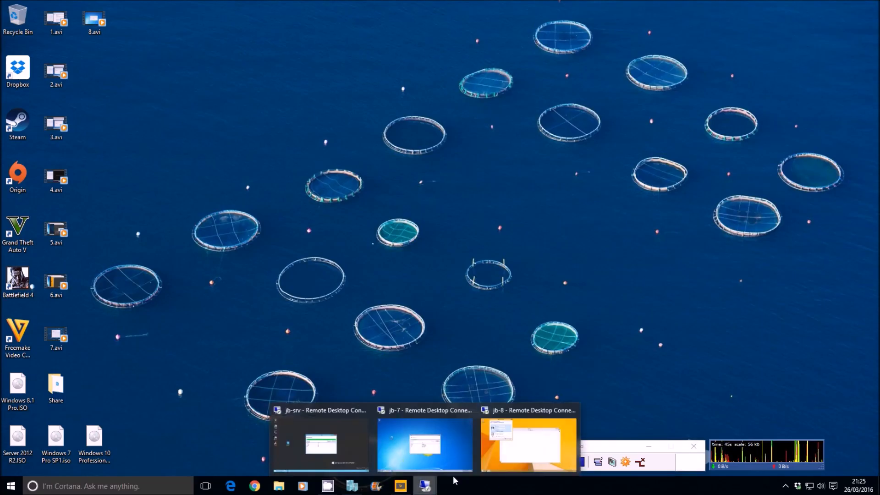
pyautogui.click(491, 462)
pyautogui.write('jb-corsair\\jake')
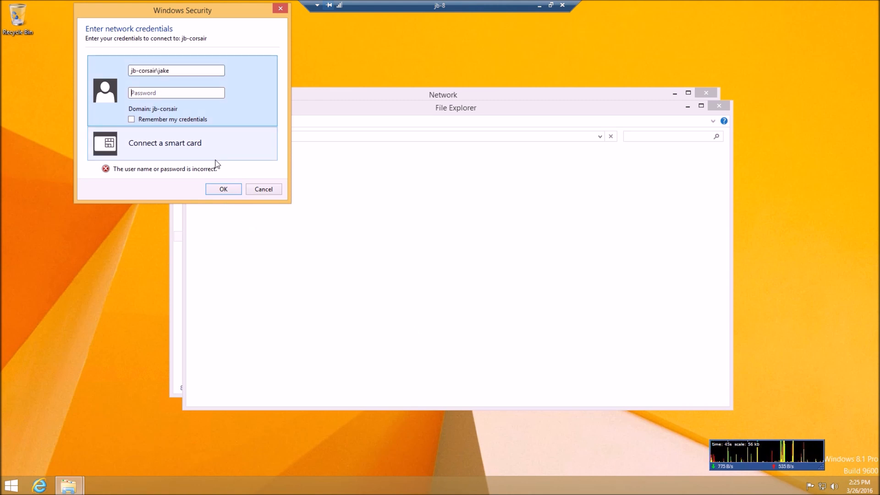
pyautogui.write('••')
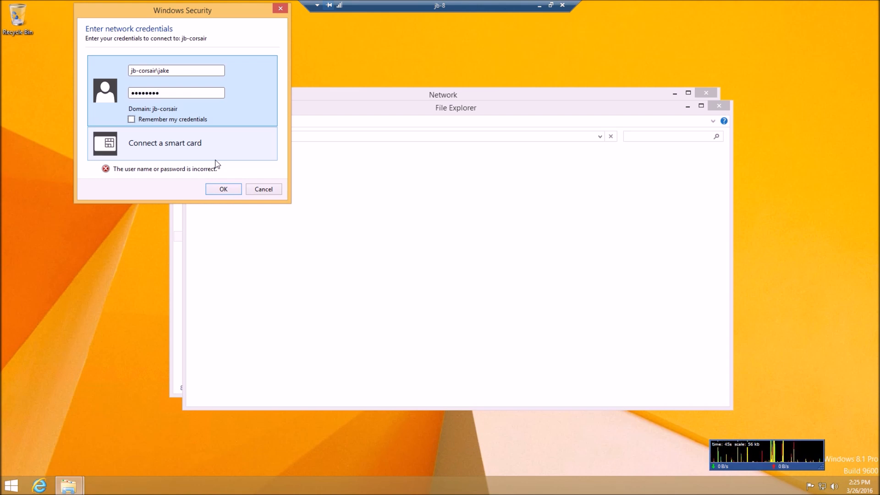
pyautogui.press('Return')
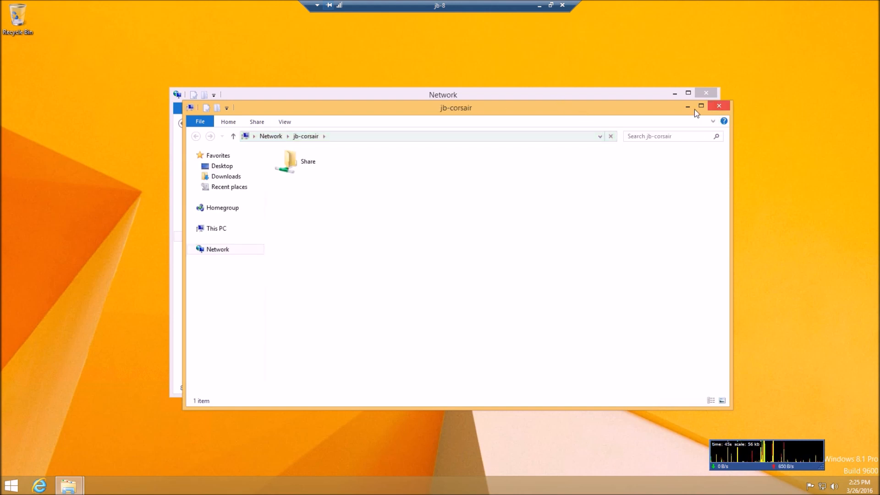
# Step: Copy the Ninite installer from the Share folder to the jb-8 desktop and close the share window
pyautogui.doubleClick(296, 158)
pyautogui.moveTo(297, 166); pyautogui.dragTo(138, 186)
pyautogui.click(726, 106)
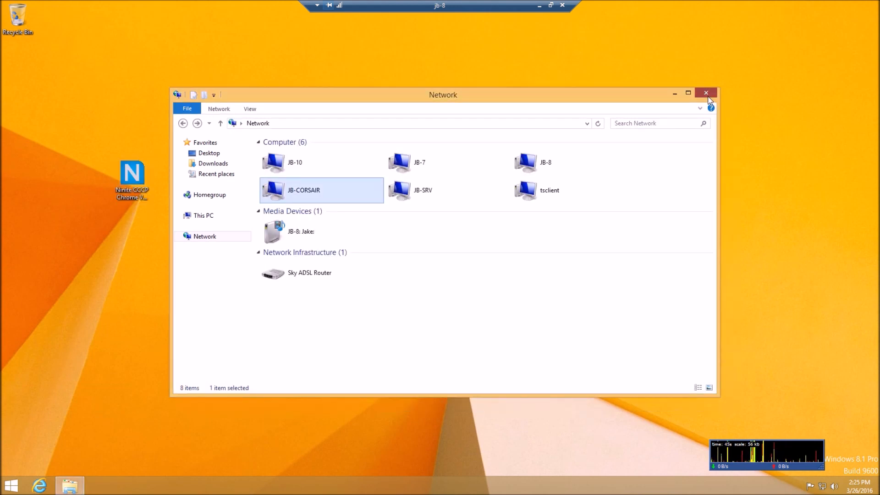
# Step: Close the Network window on jb-8, run the Ninite installer with administrator permission and show its installation details
pyautogui.click(706, 93)
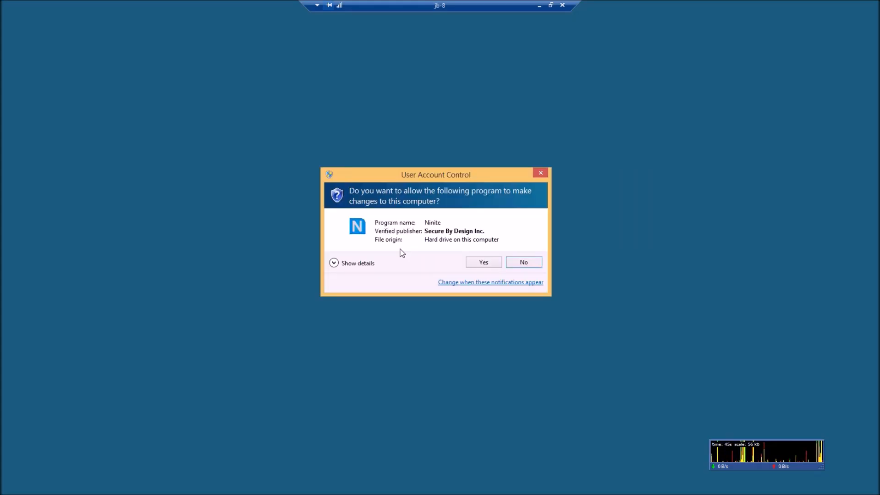
pyautogui.click(487, 269)
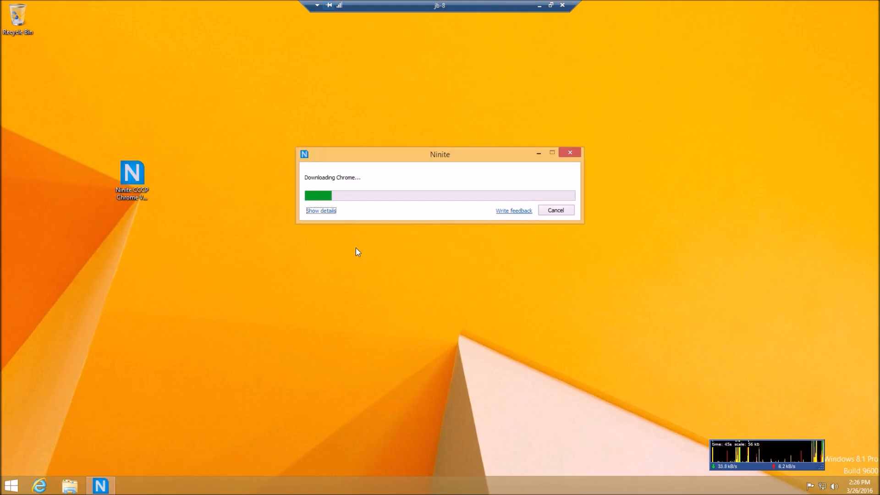
pyautogui.click(331, 212)
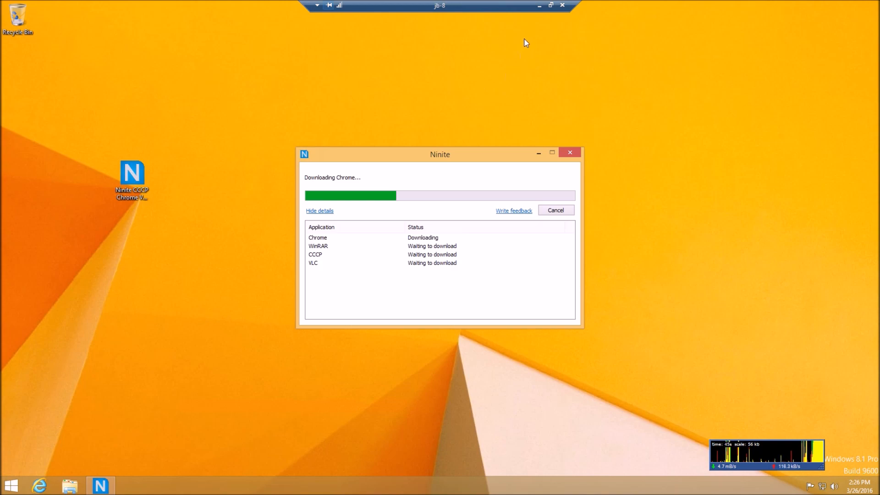
# Step: Return to the host, open a new Remote Desktop Connection and connect to jb-10, accepting the certificate warning
pyautogui.click(539, 5)
pyautogui.press('super+r')
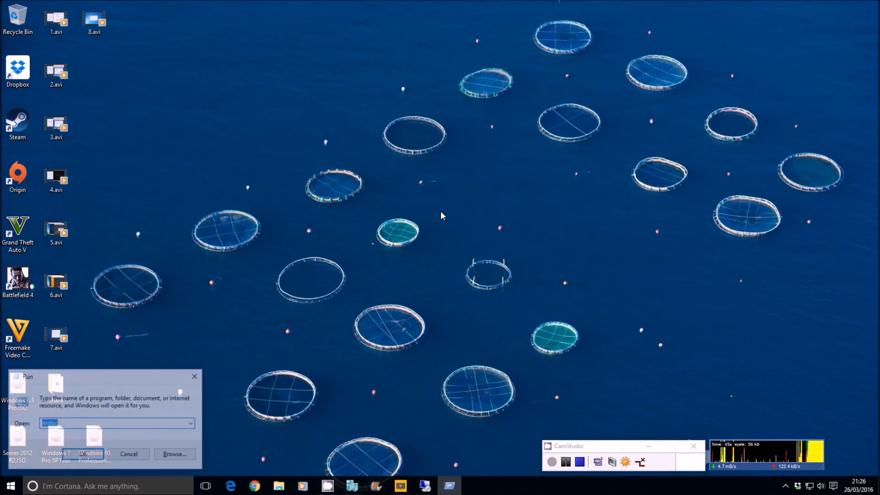
pyautogui.press('Return')
pyautogui.press('Down')
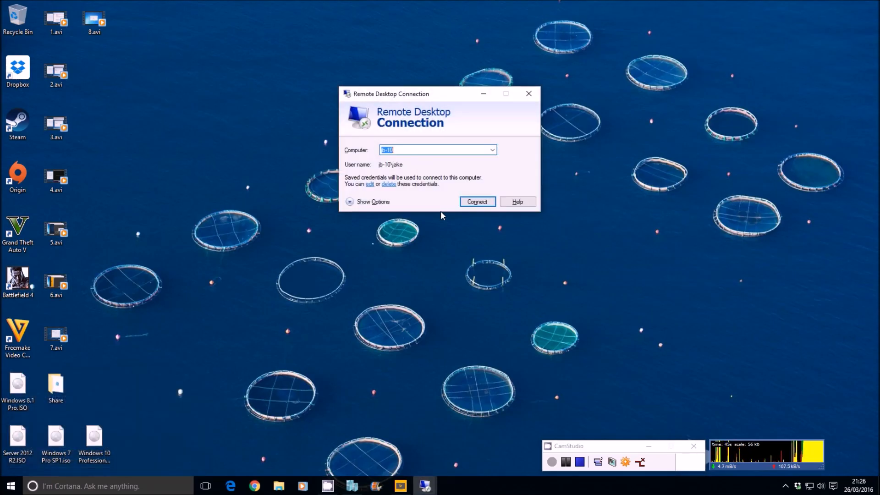
pyautogui.press('Return')
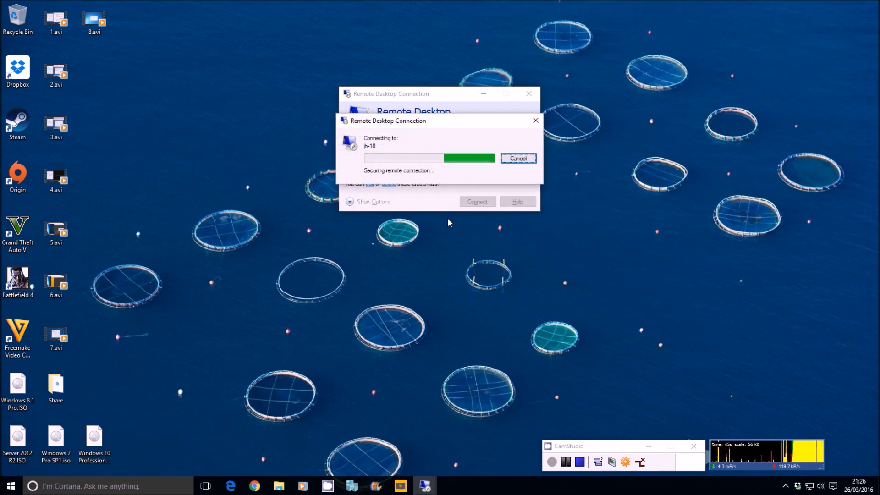
pyautogui.press('Left')
pyautogui.press('Return')
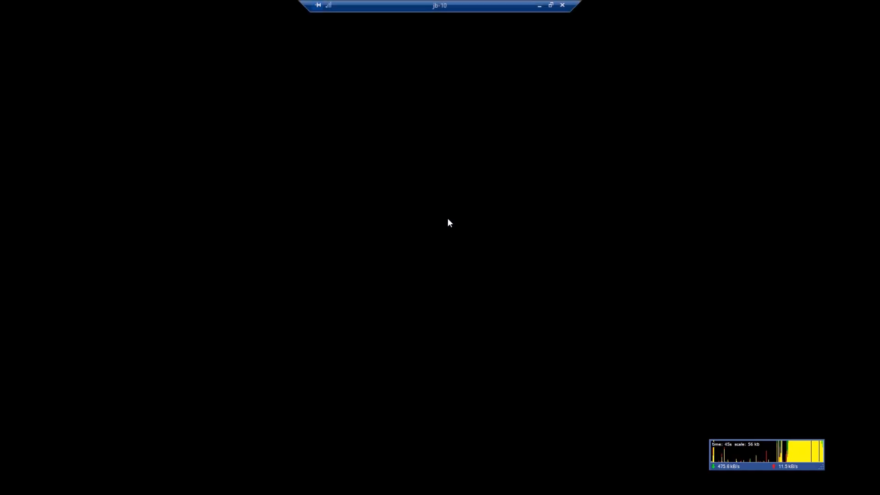
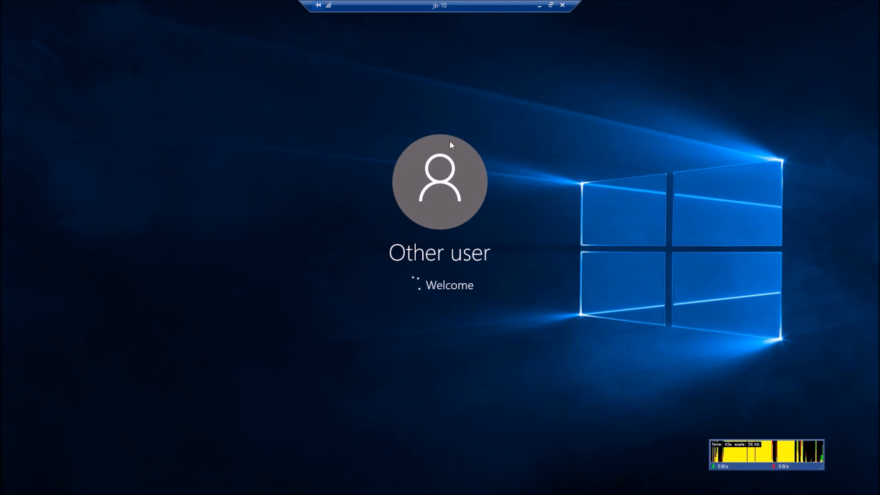
pyautogui.click(539, 5)
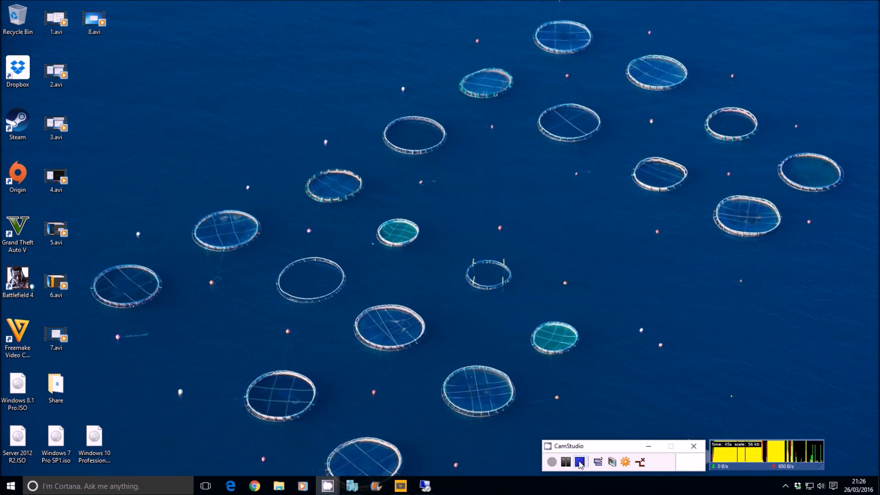
pyautogui.moveTo(425, 486)
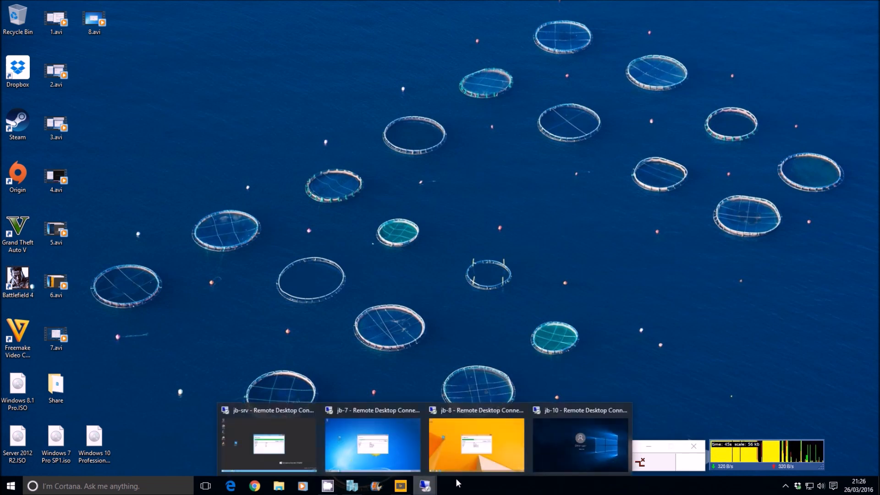
pyautogui.click(564, 447)
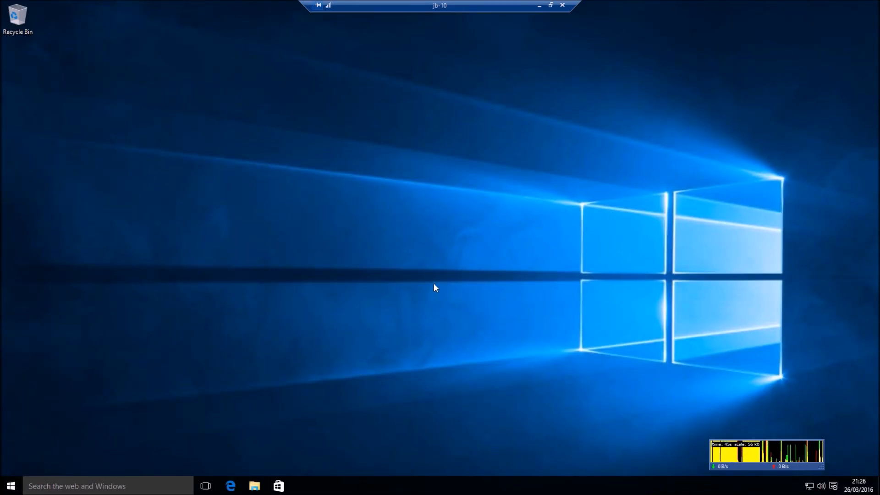
# Step: Run the path \\jb-corsair\share on jb-10 and sign in with the jb-corsair domain user name and account password, remembering the credentials
pyautogui.press('super+r')
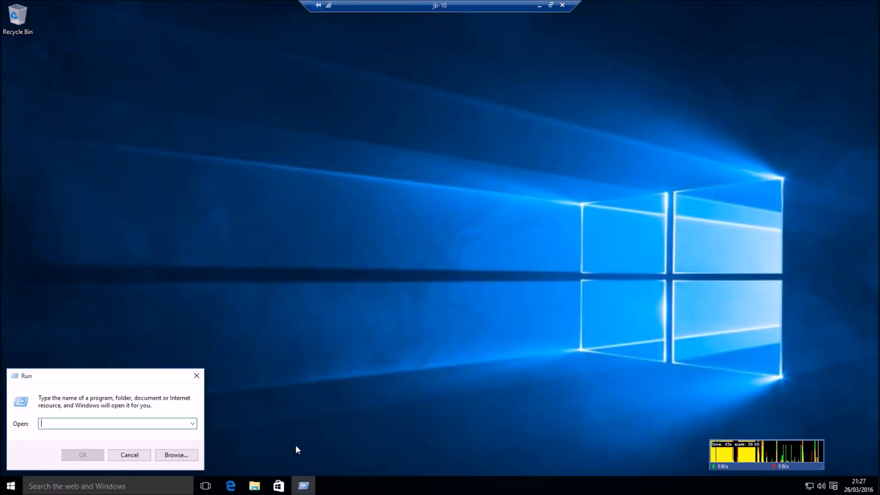
pyautogui.write('\\\\jb-corsair\\share')
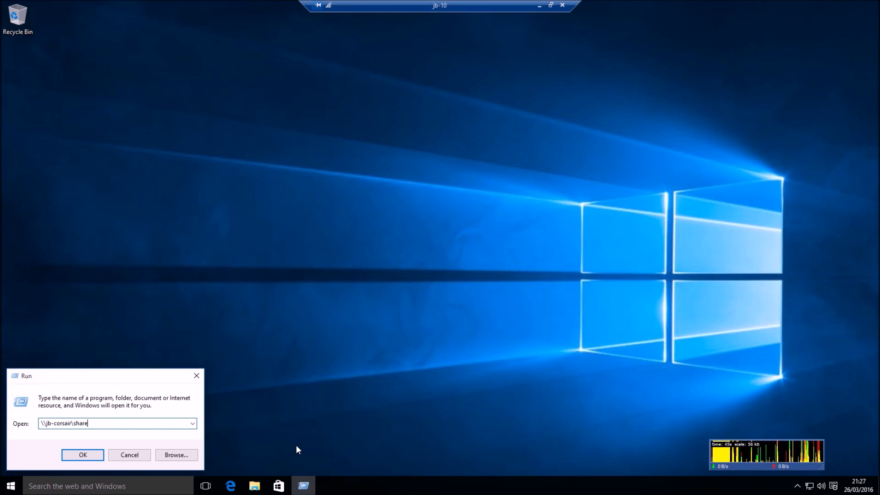
pyautogui.press('Return')
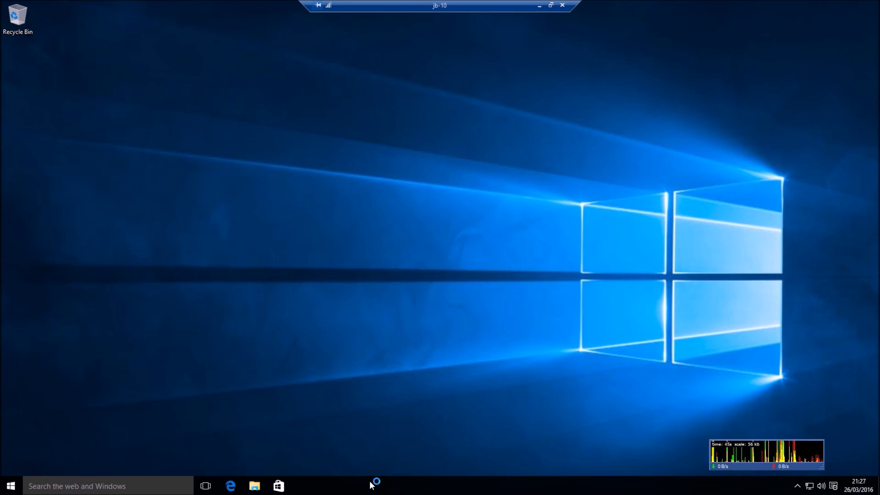
pyautogui.write('jb-corsa')
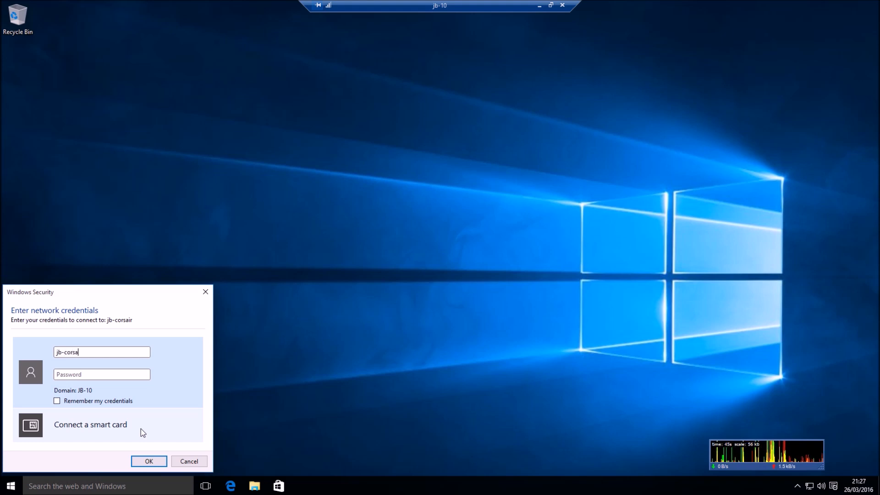
pyautogui.write('ir\\jake')
pyautogui.press('Tab')
pyautogui.write('********')
pyautogui.press('Tab')
pyautogui.press('space')
pyautogui.press('Return')
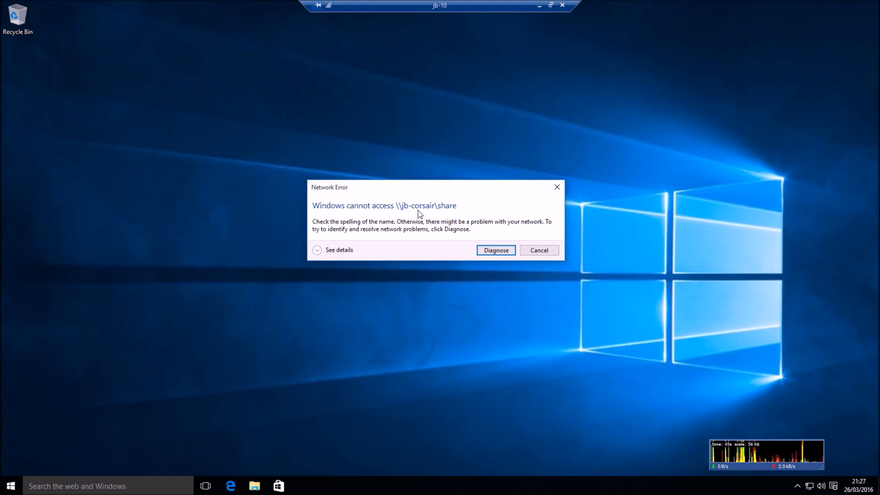
# Step: Examine the details of the network error on jb-10 and dismiss the error and the Run dialog
pyautogui.click(345, 250)
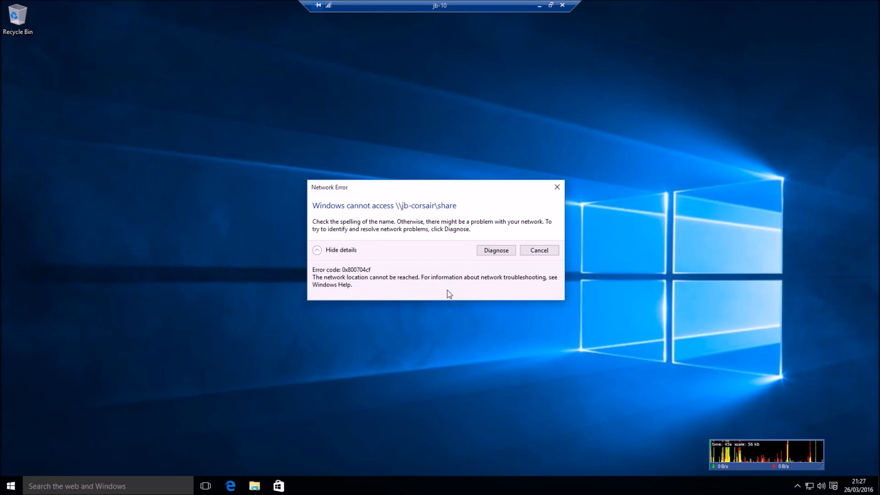
pyautogui.click(530, 254)
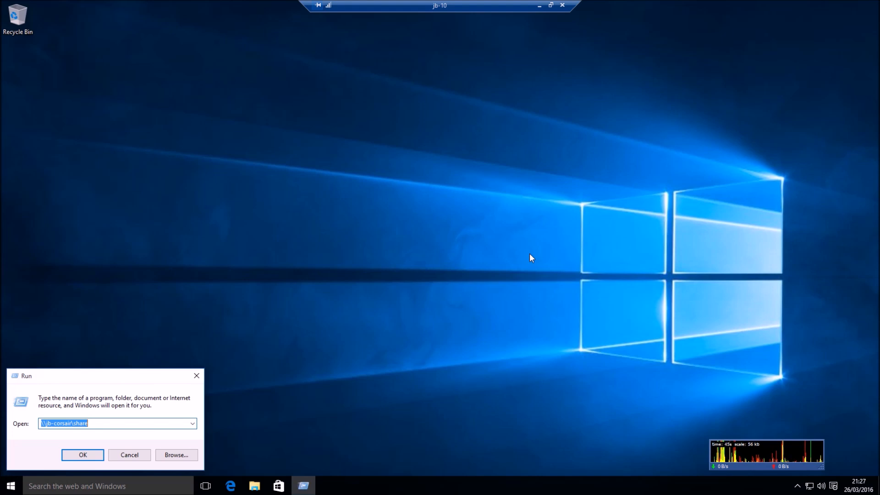
pyautogui.click(130, 454)
# Step: Copy the Ninite installer from the Share folder on JB-CORSAIR to the jb-10 desktop and close the share window
pyautogui.click(255, 486)
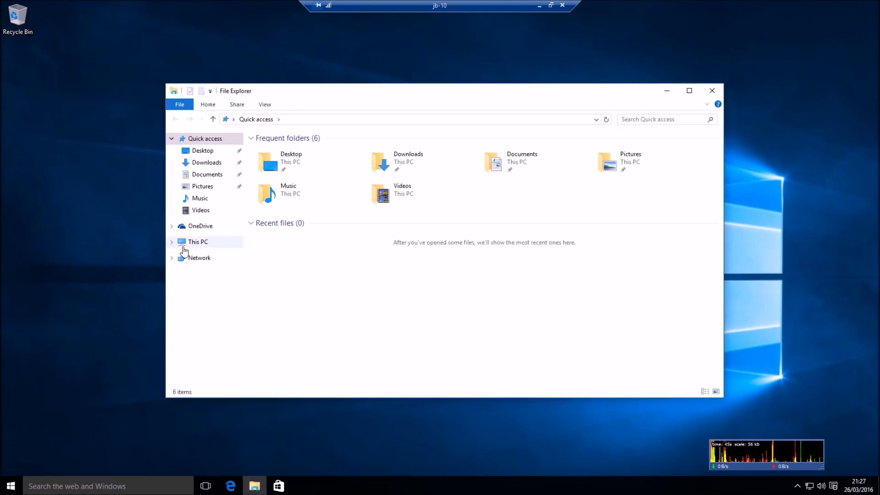
pyautogui.click(193, 257)
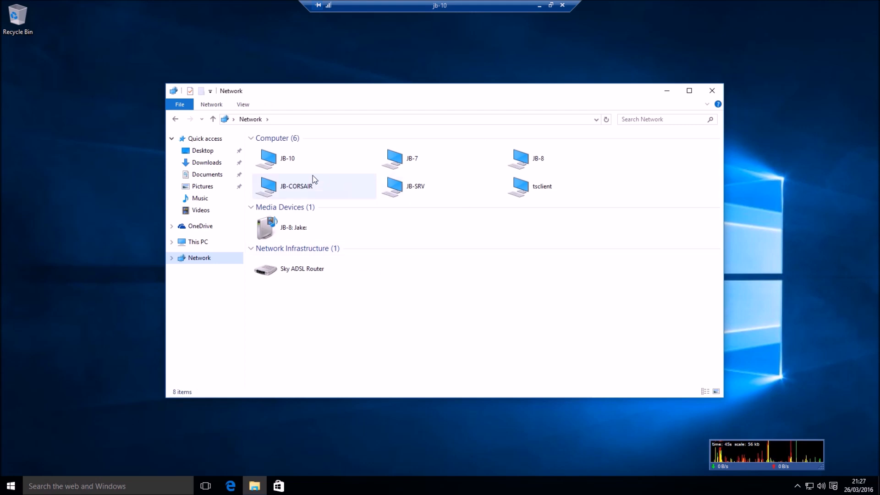
pyautogui.doubleClick(296, 187)
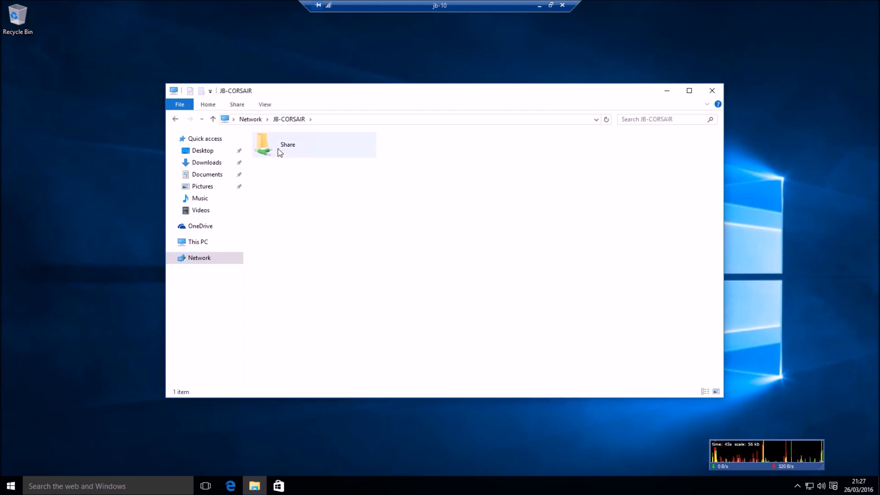
pyautogui.doubleClick(277, 149)
pyautogui.moveTo(272, 152); pyautogui.dragTo(120, 211)
pyautogui.click(712, 91)
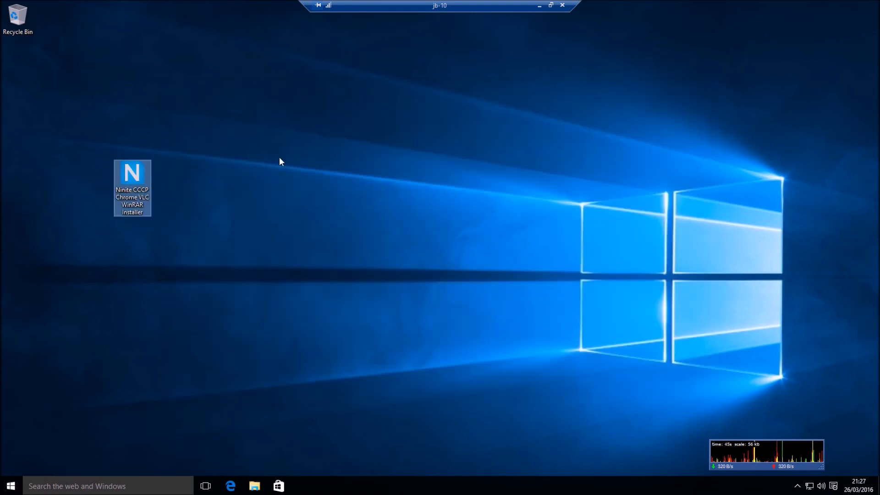
# Step: Run the Ninite installer on jb-10, allow it to make changes and show its installation details
pyautogui.doubleClick(147, 184)
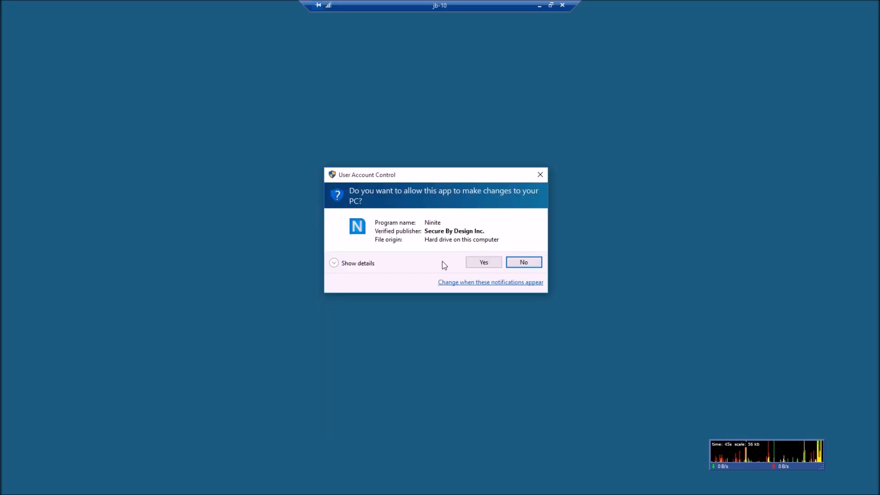
pyautogui.click(482, 260)
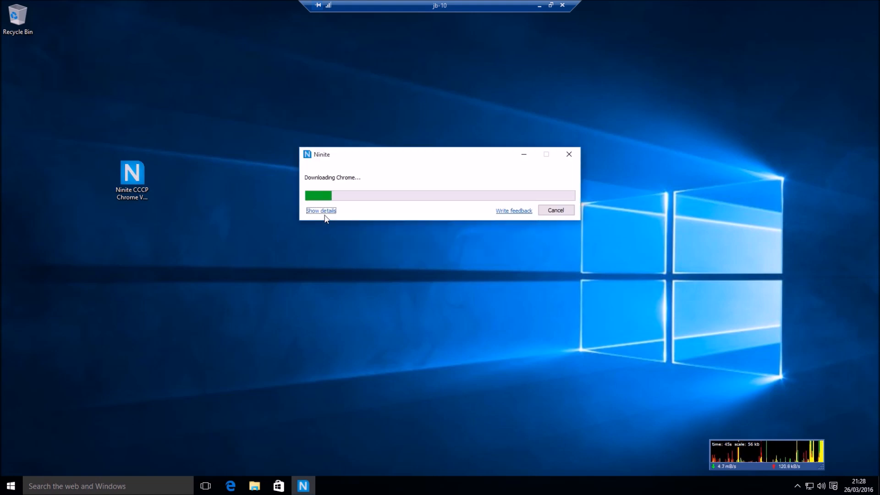
pyautogui.click(323, 212)
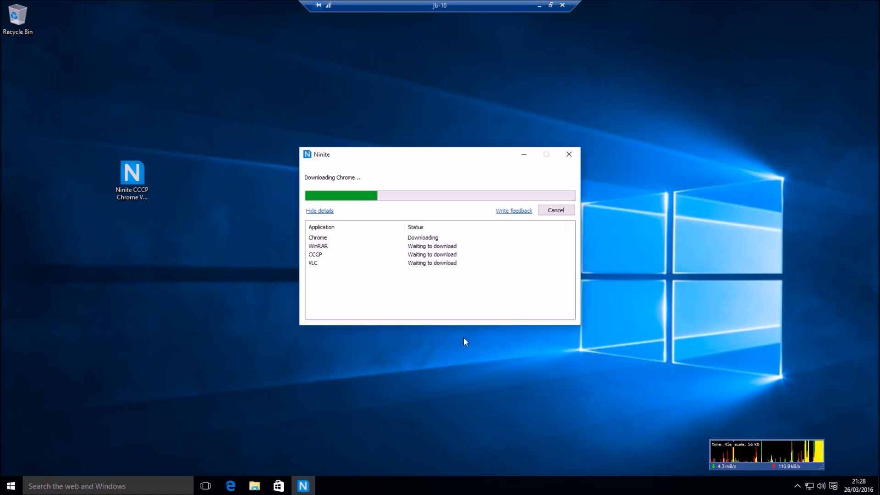
# Step: Switch to the jb-srv session and test the installed Google Chrome and WinRAR by launching both, closing WinRAR again
pyautogui.click(539, 4)
pyautogui.moveTo(425, 487)
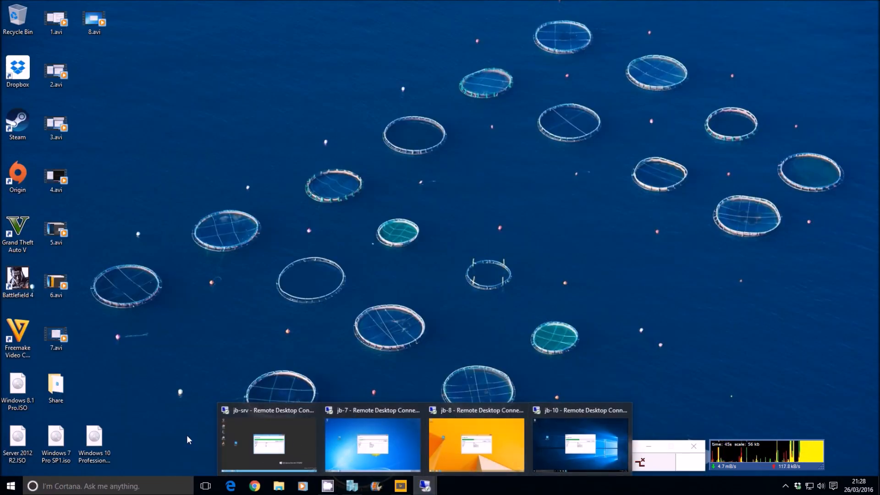
pyautogui.click(265, 454)
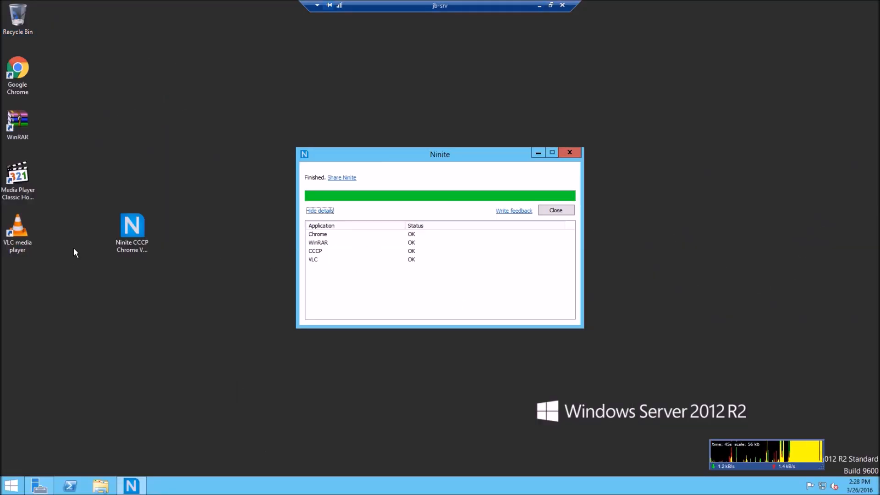
pyautogui.doubleClick(18, 81)
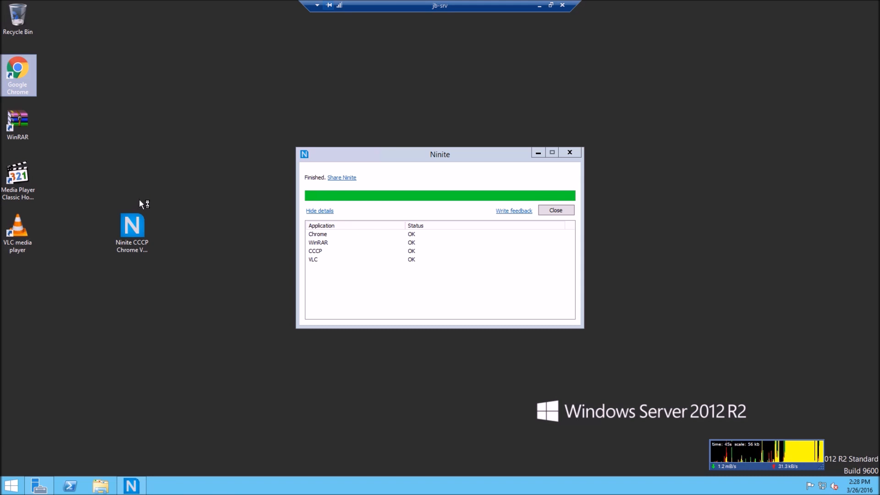
pyautogui.doubleClick(16, 120)
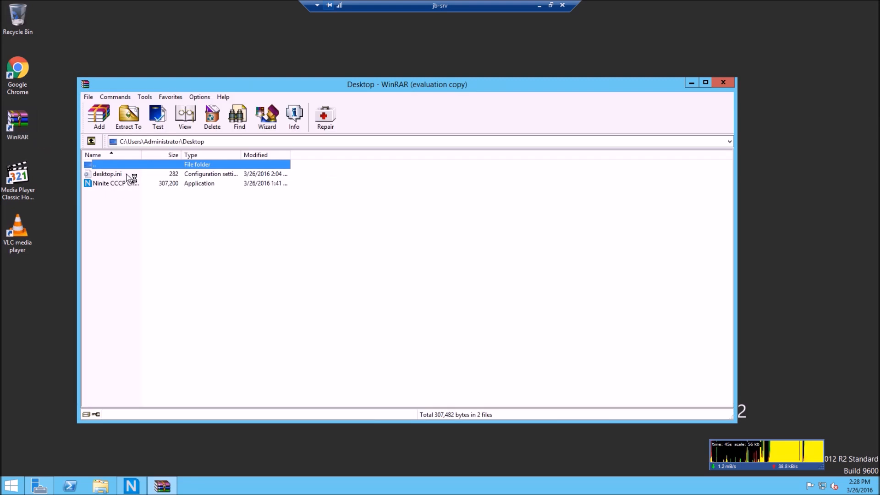
pyautogui.click(718, 85)
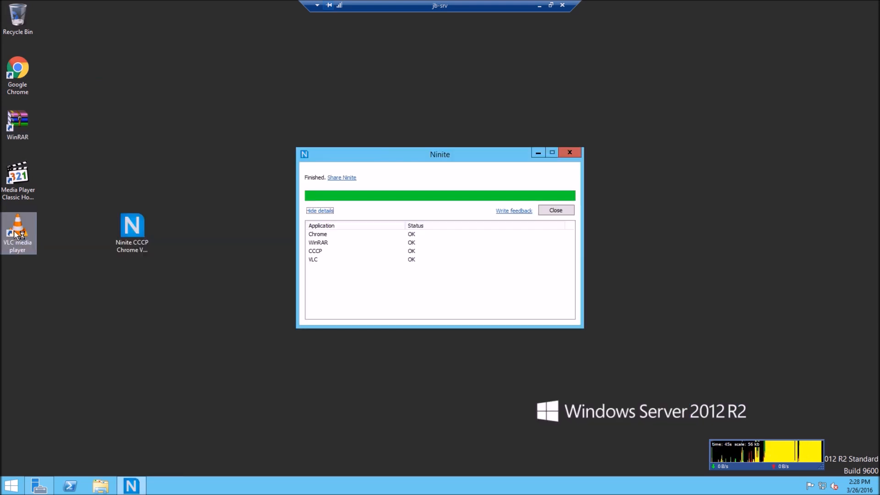
# Step: Launch VLC media player on jb-srv, accept its default network access policy and move its window clear of the others
pyautogui.doubleClick(16, 235)
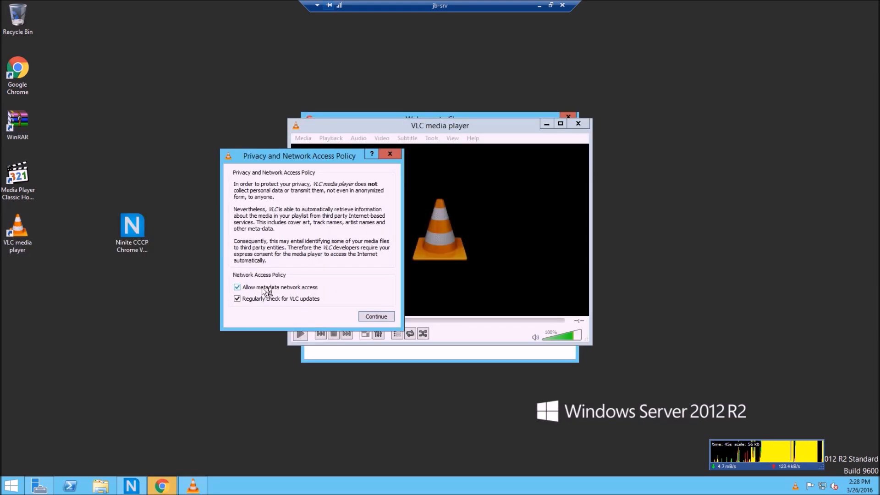
pyautogui.click(374, 316)
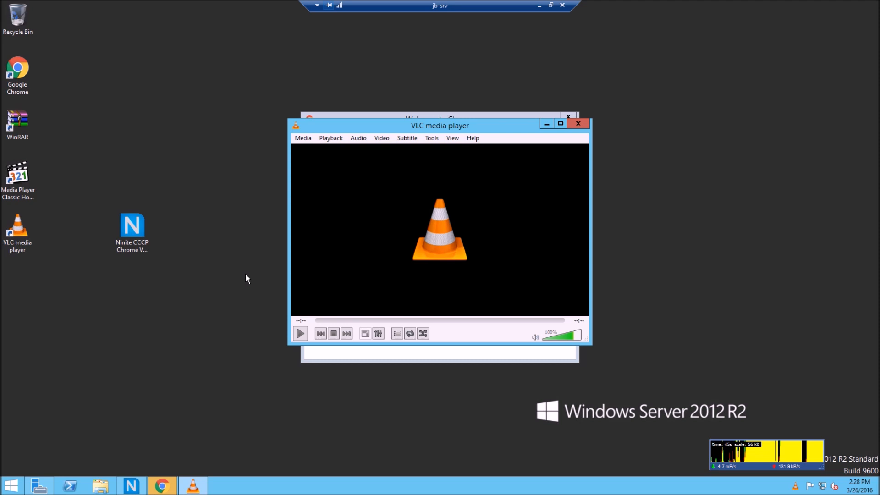
pyautogui.moveTo(375, 131); pyautogui.dragTo(594, 67)
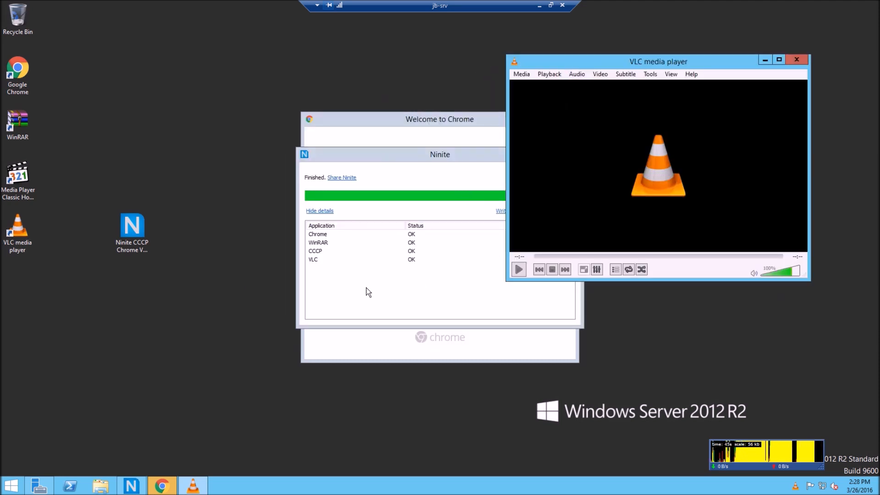
# Step: Close the finished Ninite window on jb-srv and complete Chrome's welcome setup, including the default browser choice
pyautogui.click(403, 157)
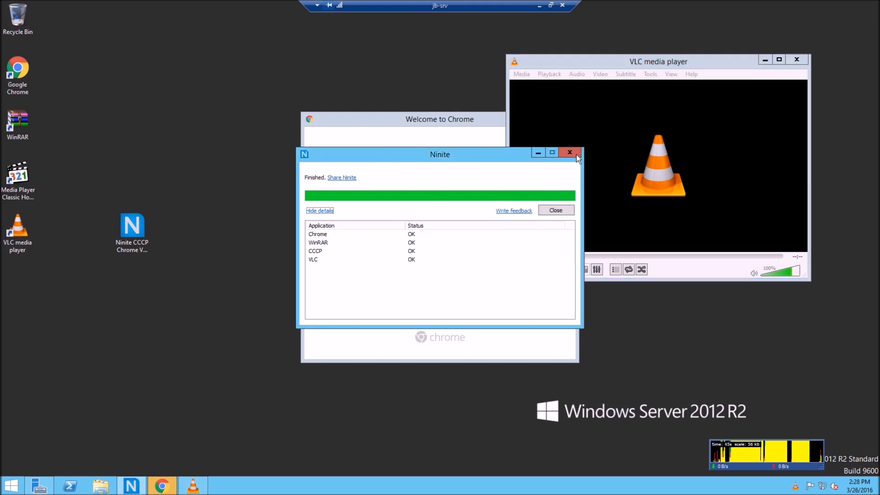
pyautogui.click(571, 152)
pyautogui.click(436, 257)
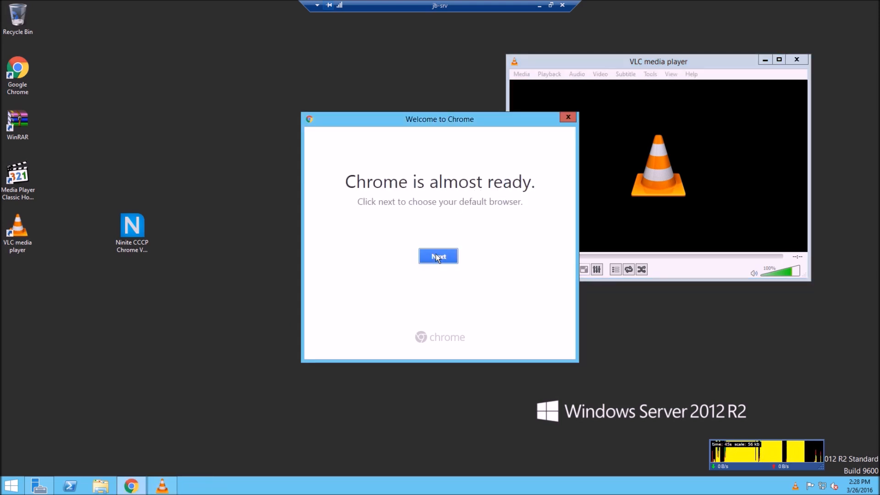
pyautogui.click(397, 201)
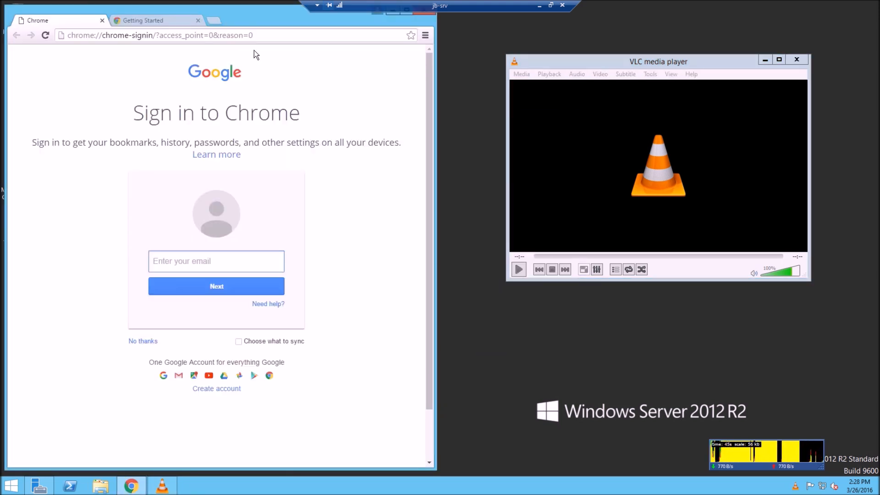
# Step: Load bbc.co.uk in Chrome on jb-srv to test the browser
pyautogui.click(220, 32)
pyautogui.write('bbc.co.uk')
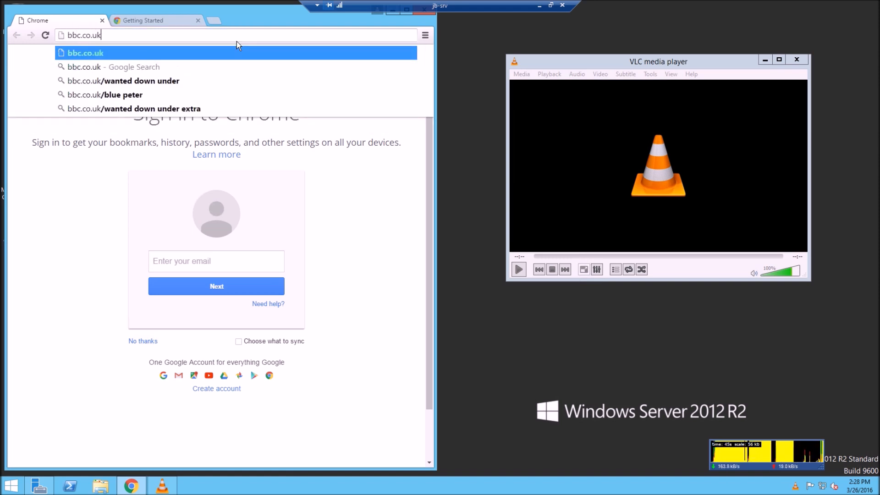
pyautogui.press('Return')
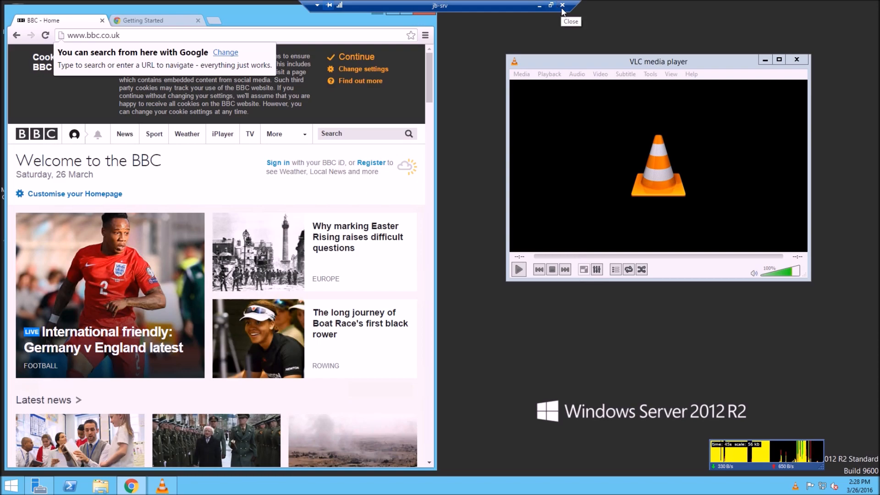
# Step: Minimize the jb-srv session, switch to jb-7 and close its finished Ninite window
pyautogui.click(540, 6)
pyautogui.click(425, 486)
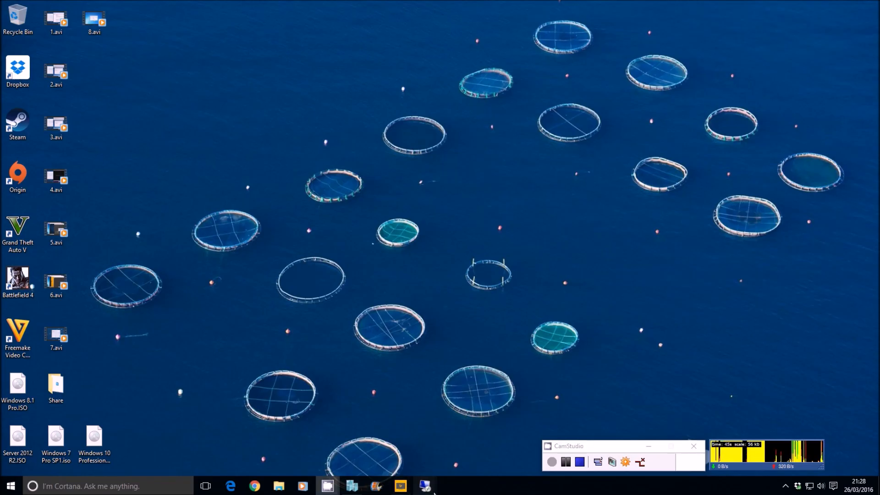
pyautogui.click(381, 452)
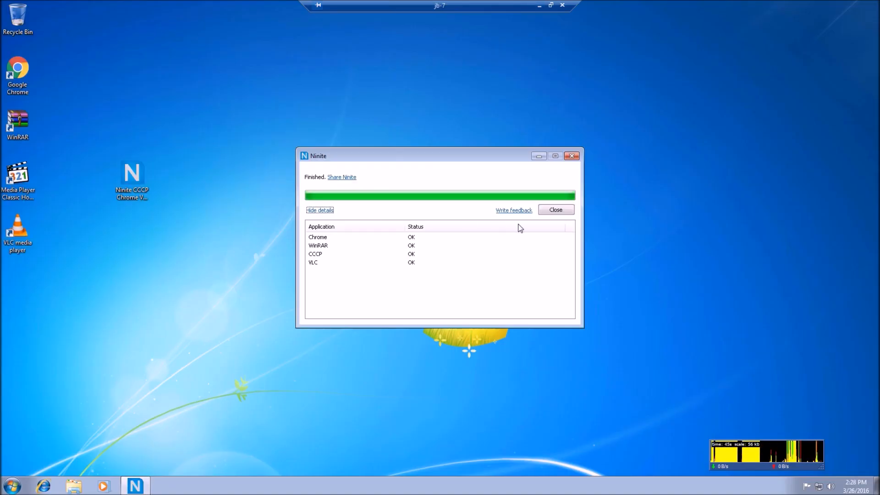
pyautogui.click(558, 211)
# Step: Launch Google Chrome on jb-7, load bbc.co.uk and minimize the browser window
pyautogui.doubleClick(17, 69)
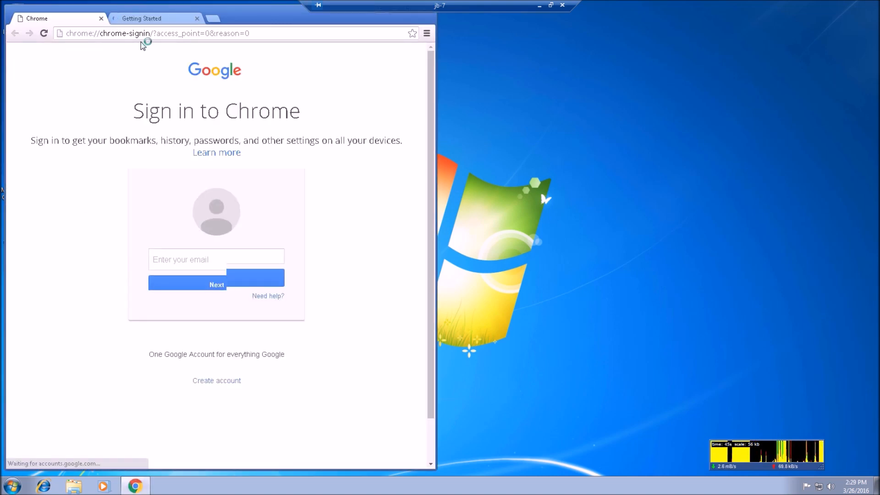
pyautogui.click(142, 37)
pyautogui.write('bbc.co.uk')
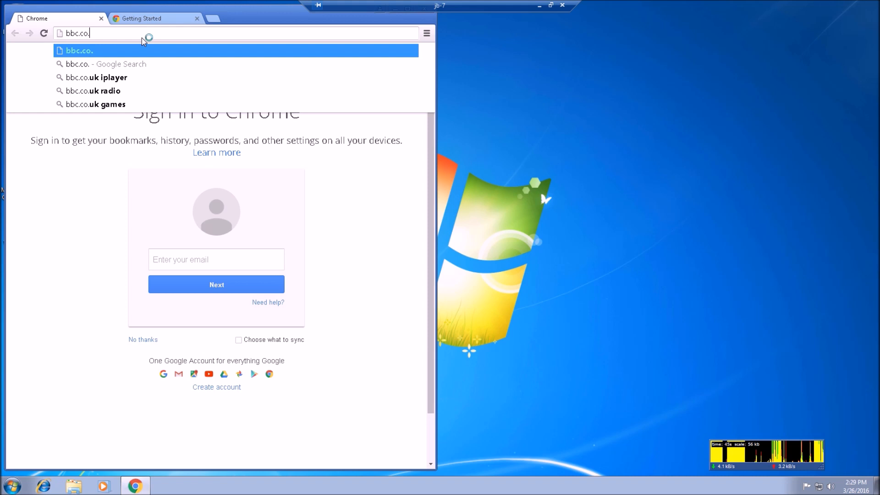
pyautogui.press('Return')
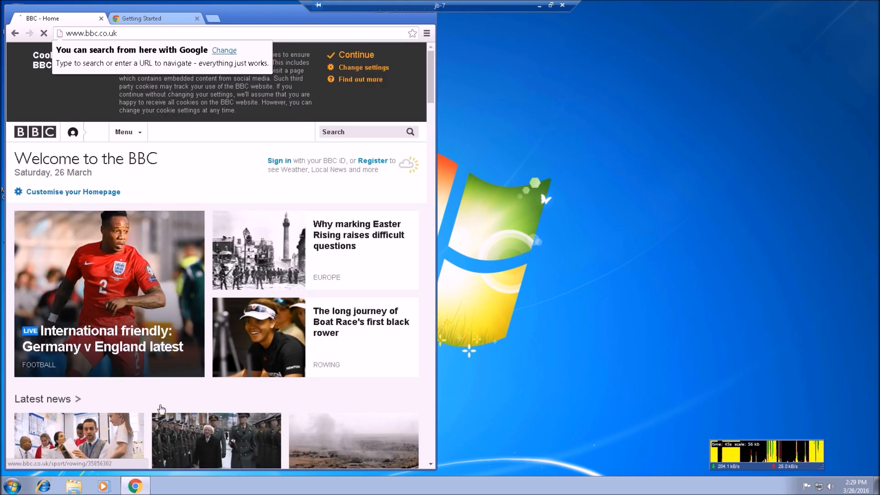
pyautogui.click(144, 488)
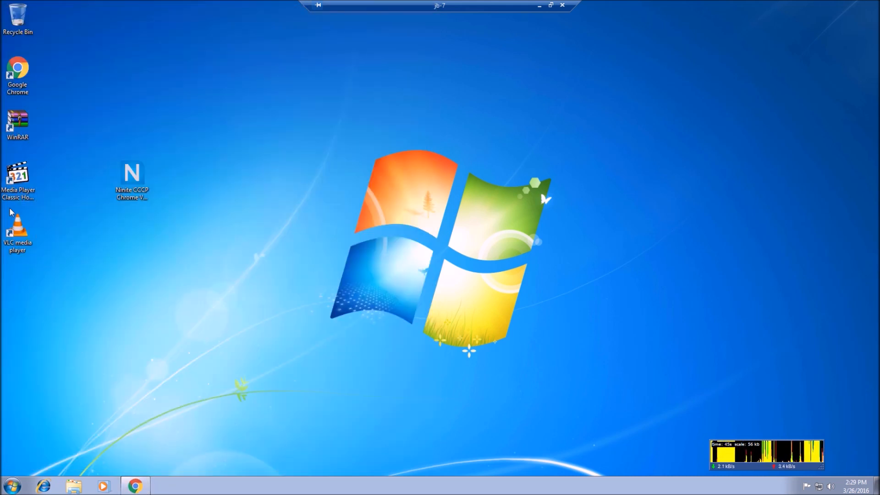
# Step: Test VLC and WinRAR on jb-7, accepting VLC's default network access policy, closing WinRAR and bringing Chrome back up
pyautogui.doubleClick(17, 224)
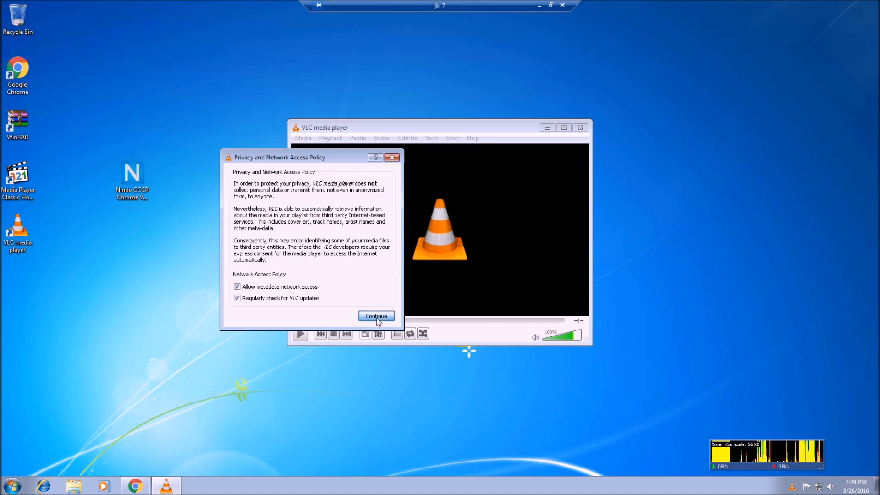
pyautogui.press('Return')
pyautogui.doubleClick(20, 112)
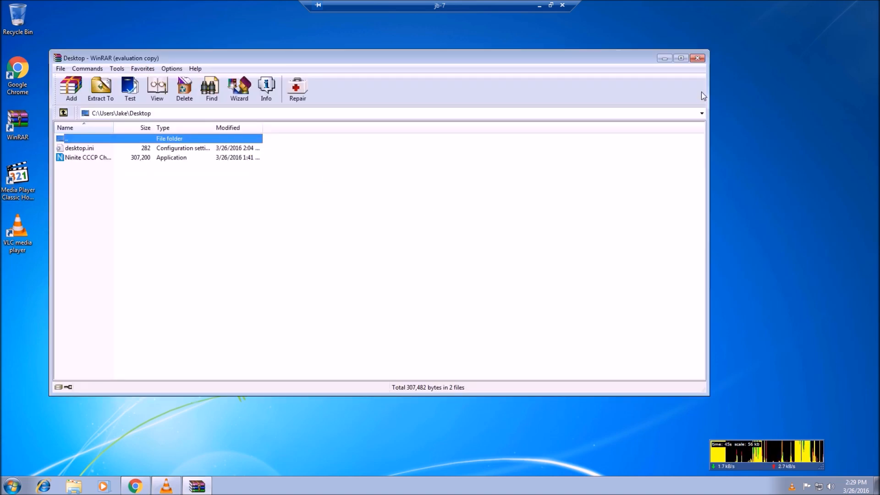
pyautogui.click(701, 55)
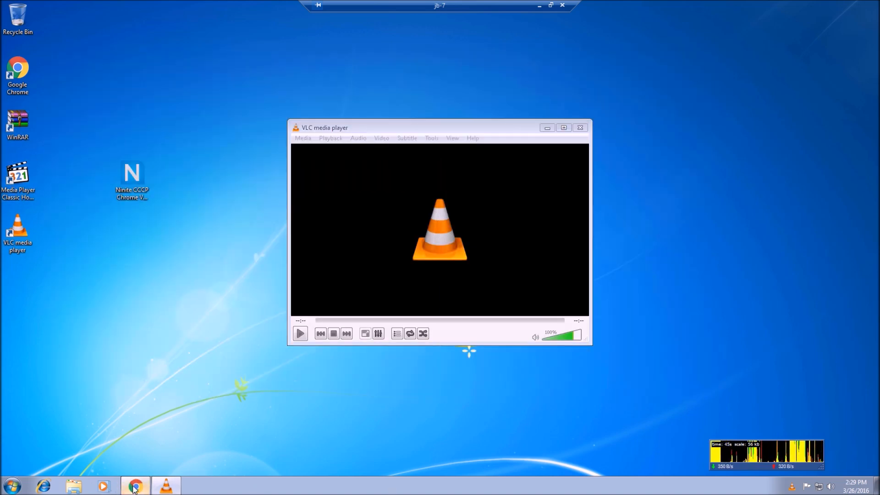
pyautogui.click(135, 486)
# Step: Minimize the jb-7 session, switch to jb-8 and close its Ninite window
pyautogui.click(539, 4)
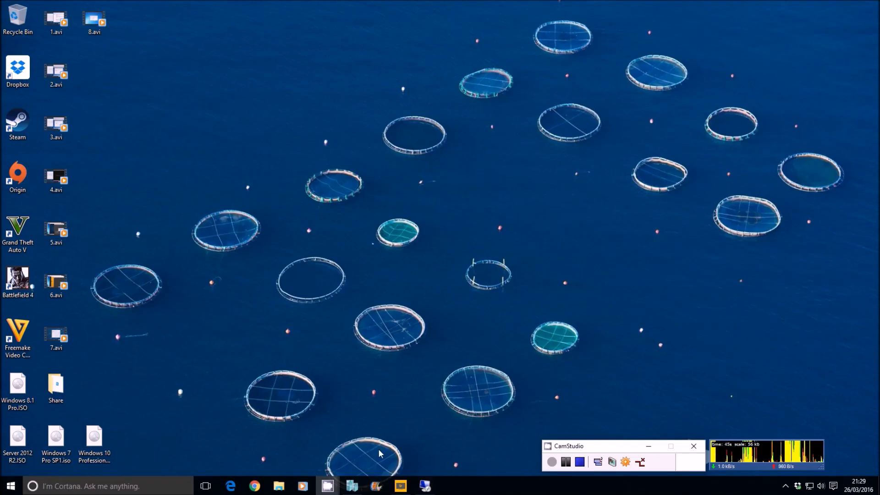
pyautogui.moveTo(434, 492)
pyautogui.click(468, 463)
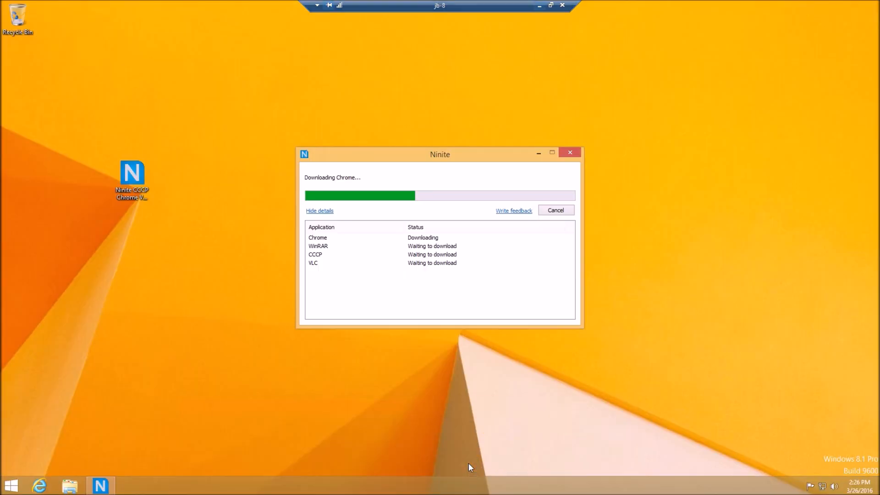
pyautogui.click(551, 214)
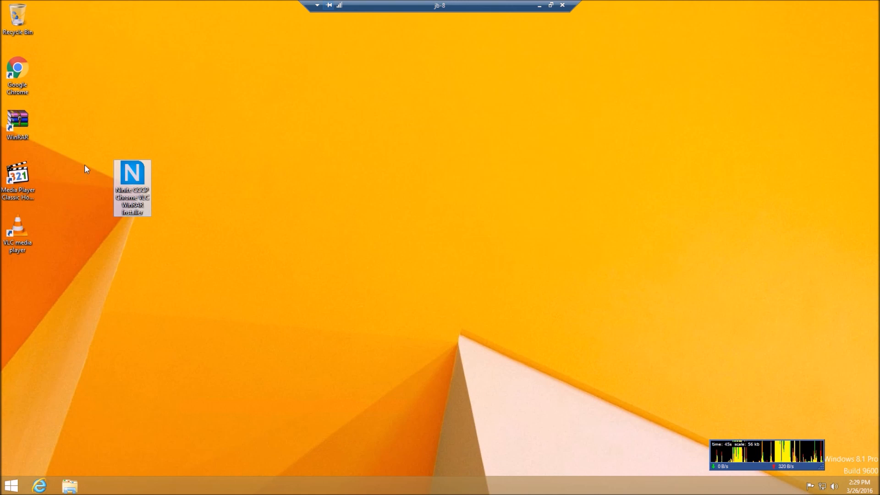
# Step: Launch Google Chrome, WinRAR and VLC media player on jb-8, accepting VLC's default network access policy
pyautogui.doubleClick(28, 77)
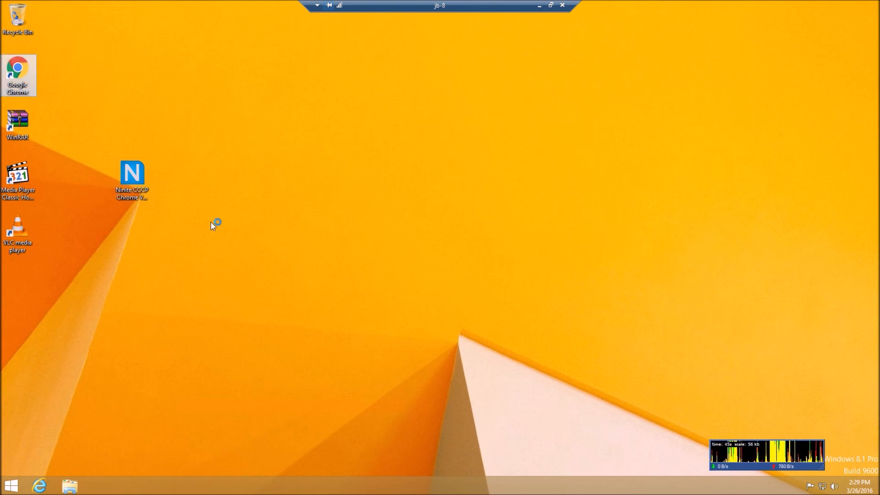
pyautogui.doubleClick(16, 132)
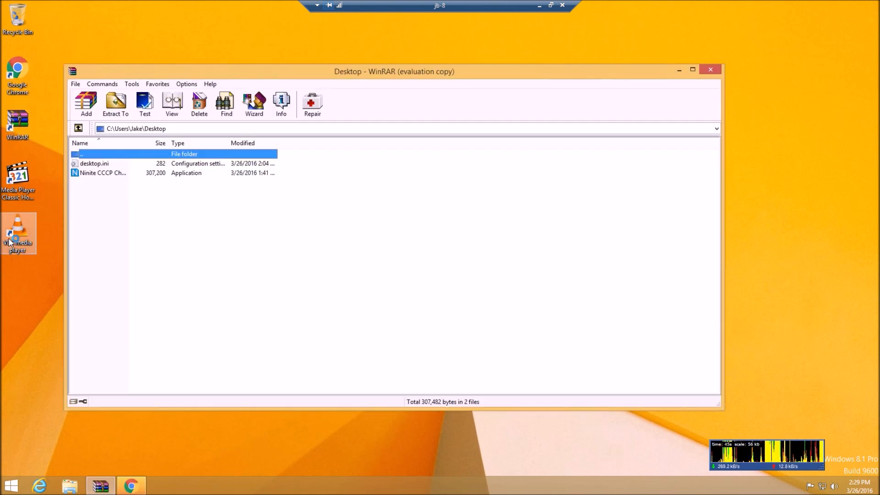
pyautogui.doubleClick(19, 248)
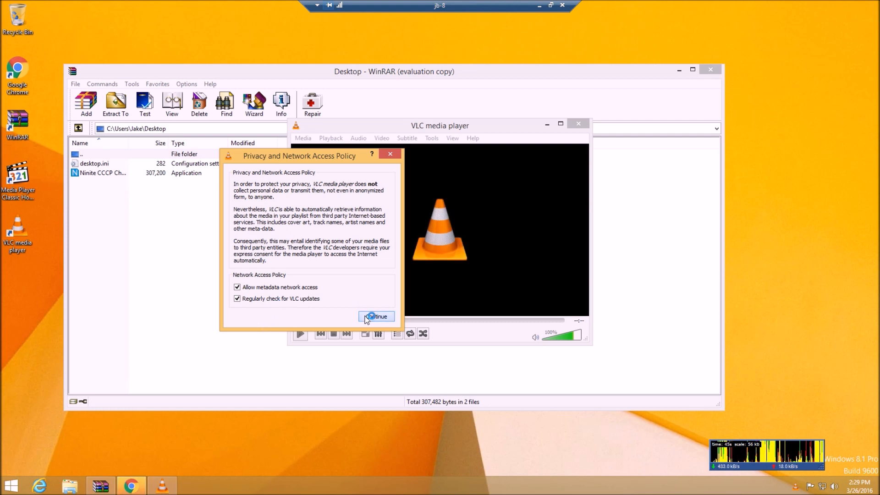
pyautogui.click(370, 316)
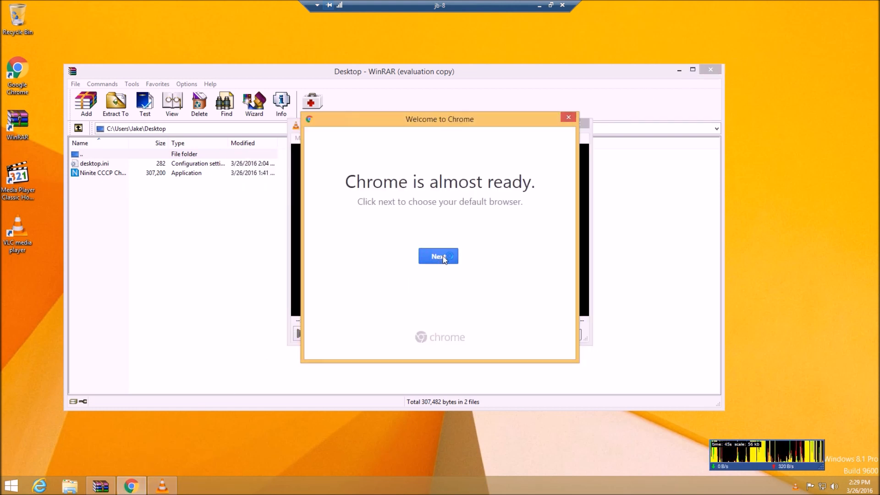
# Step: Complete Chrome's welcome setup on jb-8, including the default browser choice, and load bbc.co.uk
pyautogui.click(445, 258)
pyautogui.click(408, 201)
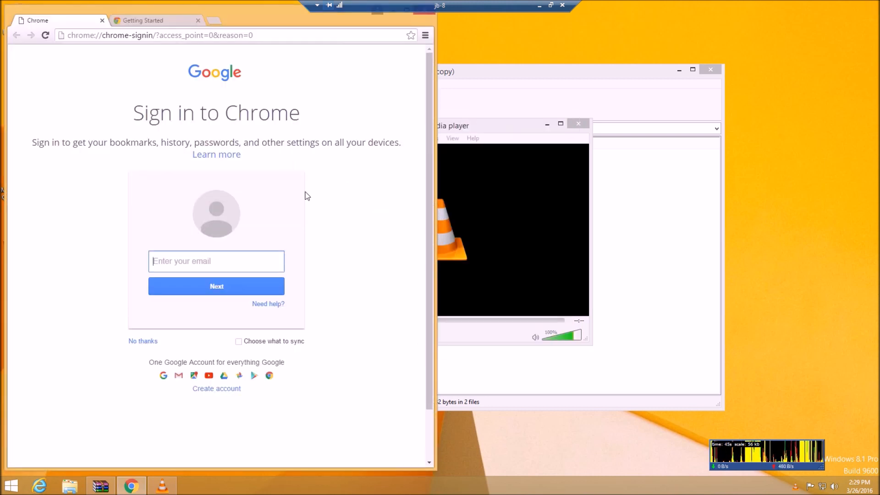
pyautogui.click(114, 39)
pyautogui.write('b')
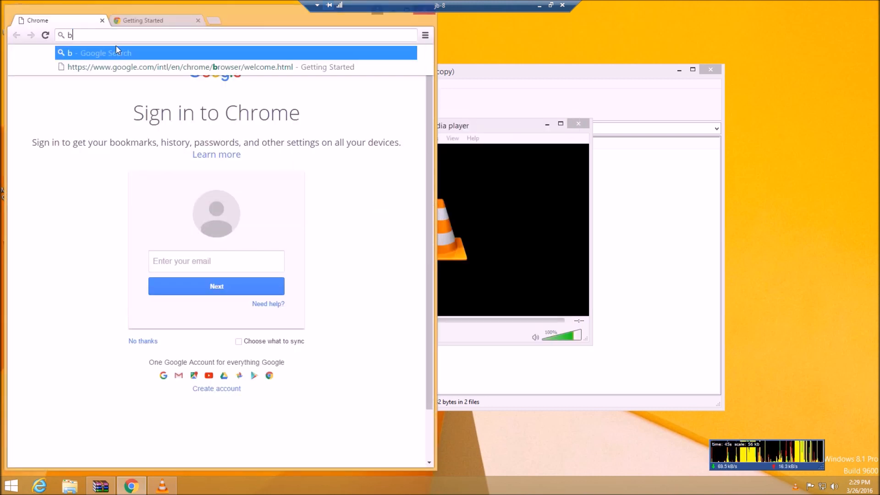
pyautogui.write('bc.co.uk')
pyautogui.press('Return')
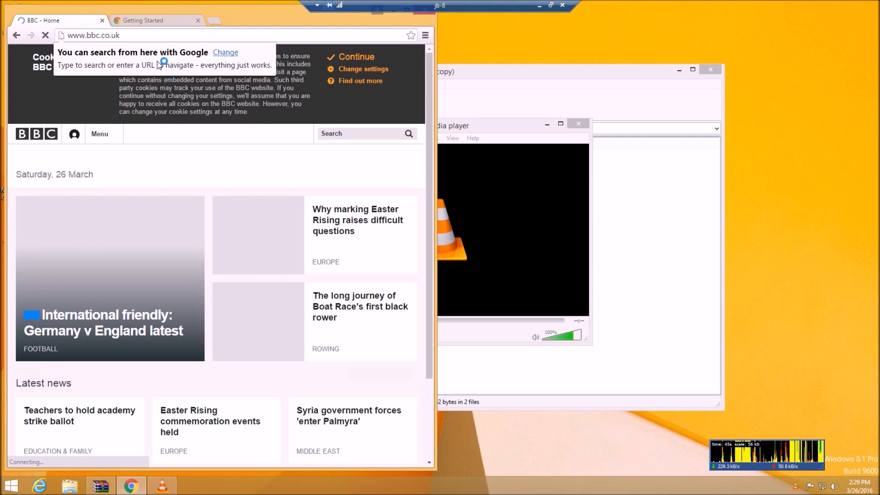
# Step: Minimize the jb-8 session, switch to jb-10 and close its finished Ninite window
pyautogui.click(540, 7)
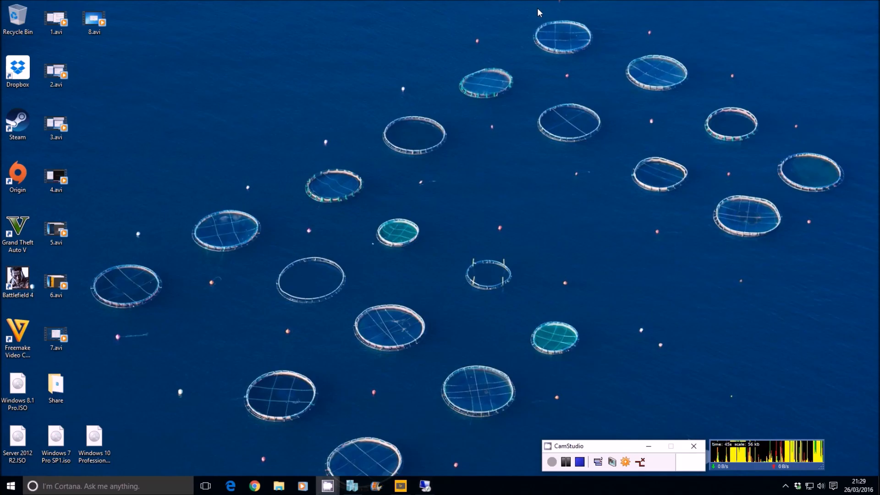
pyautogui.moveTo(431, 491)
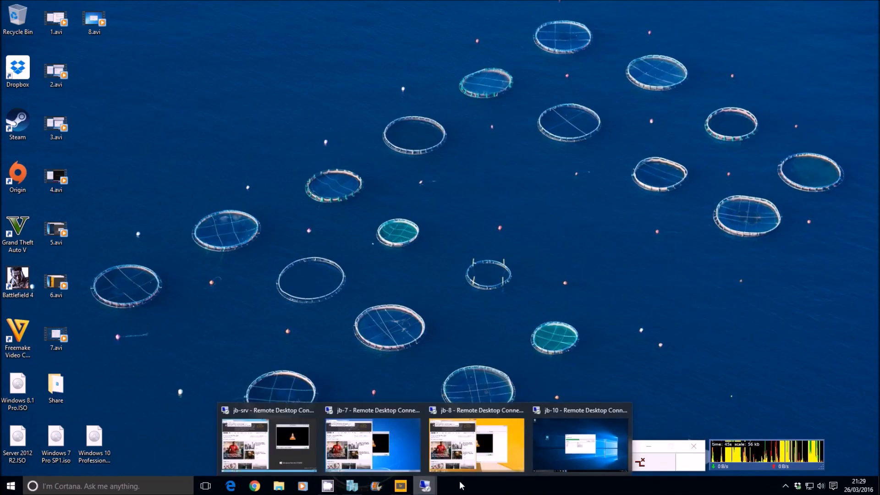
pyautogui.click(554, 451)
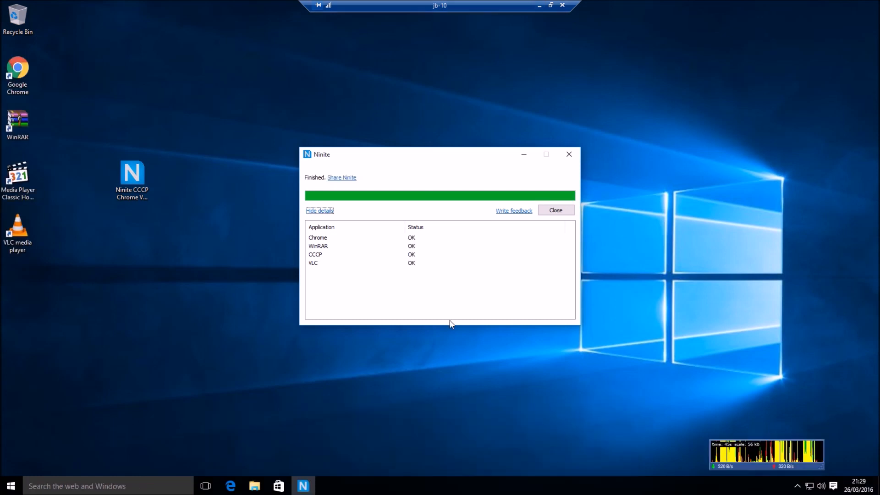
pyautogui.click(556, 212)
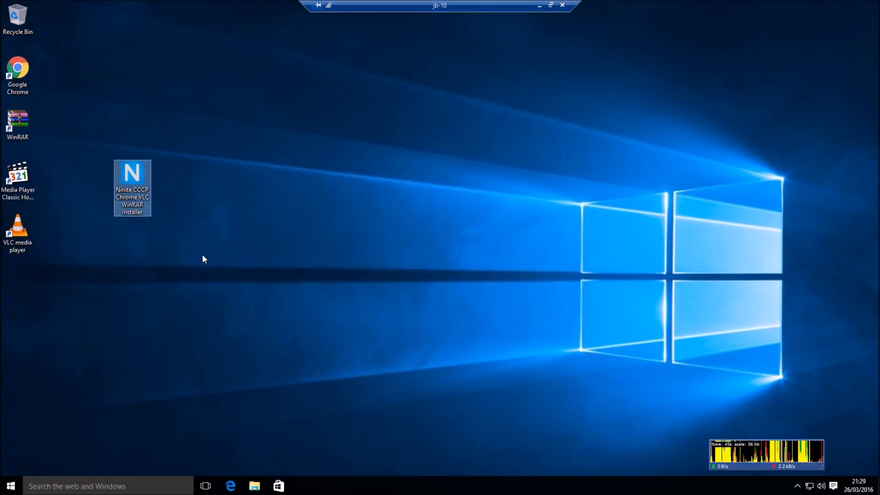
# Step: Launch WinRAR and VLC media player on jb-10, accepting VLC's default network access policy
pyautogui.doubleClick(17, 123)
pyautogui.doubleClick(11, 237)
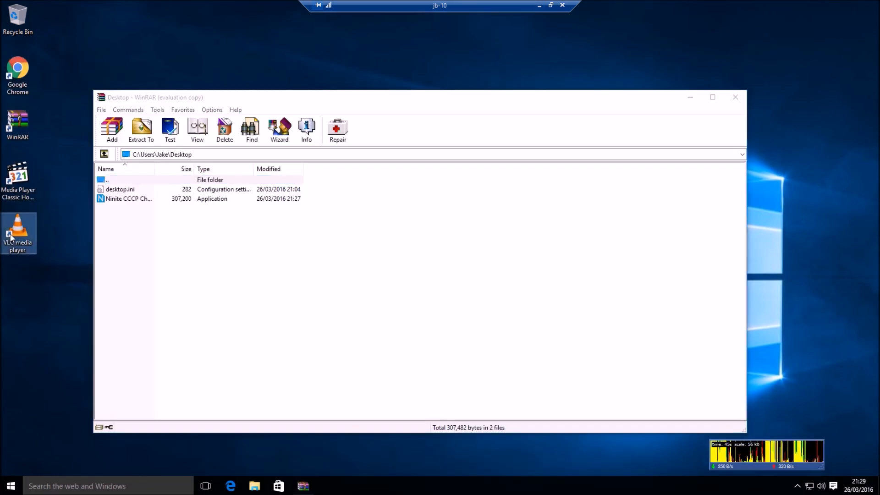
pyautogui.press('Return')
# Step: Launch Google Chrome on jb-10 and load bbc.co.uk
pyautogui.doubleClick(17, 71)
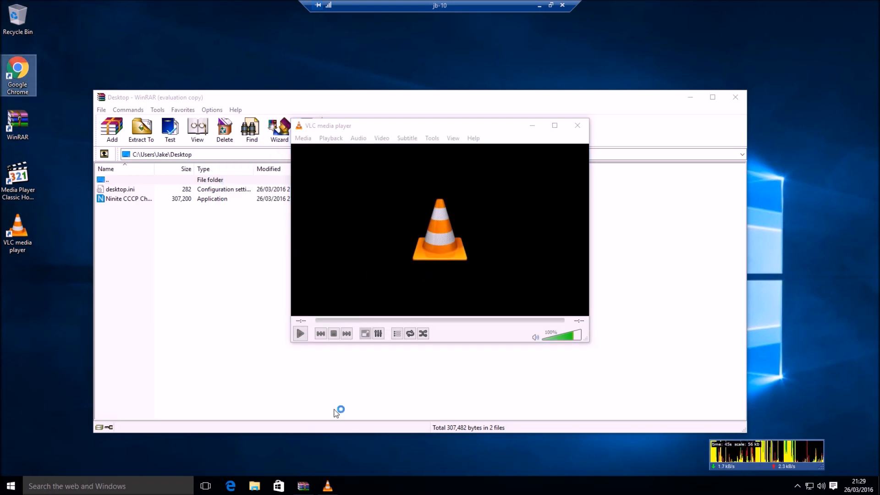
pyautogui.click(154, 35)
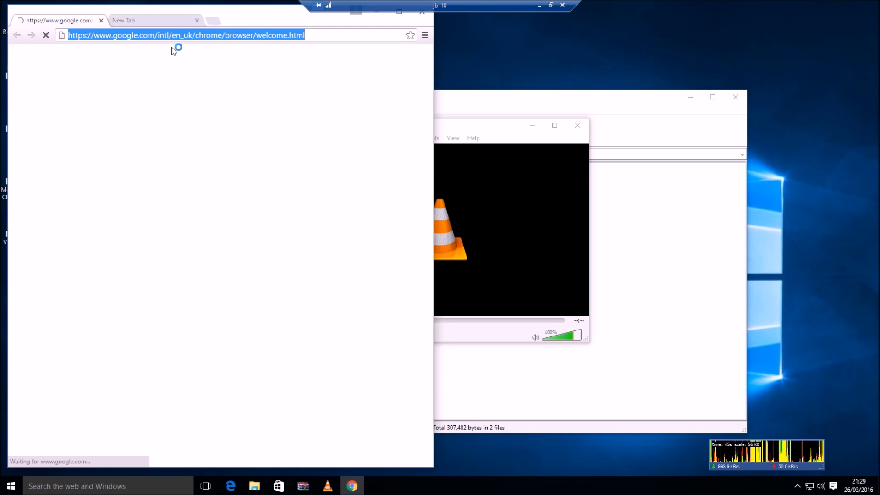
pyautogui.write('bbc.co.uk')
pyautogui.press('Return')
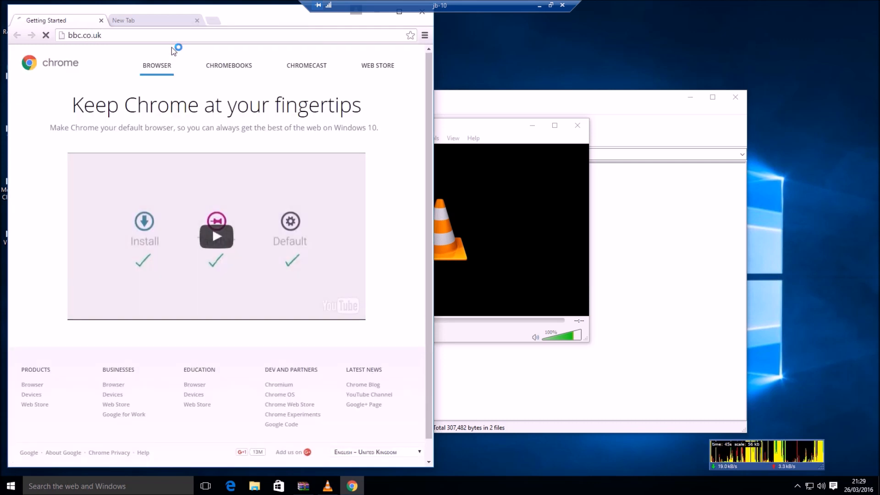
# Step: Minimize the jb-10 session, preview the open Remote Desktop sessions and bring up Hyper-V Manager on the host
pyautogui.click(539, 5)
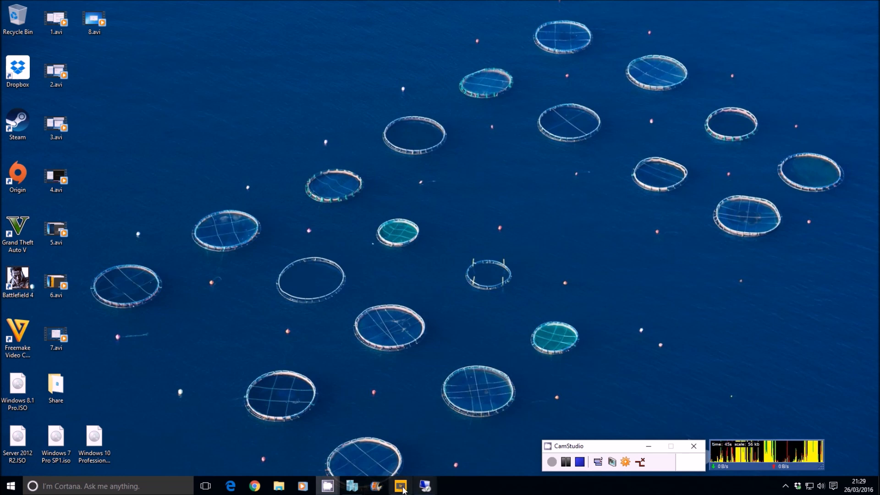
pyautogui.moveTo(425, 486)
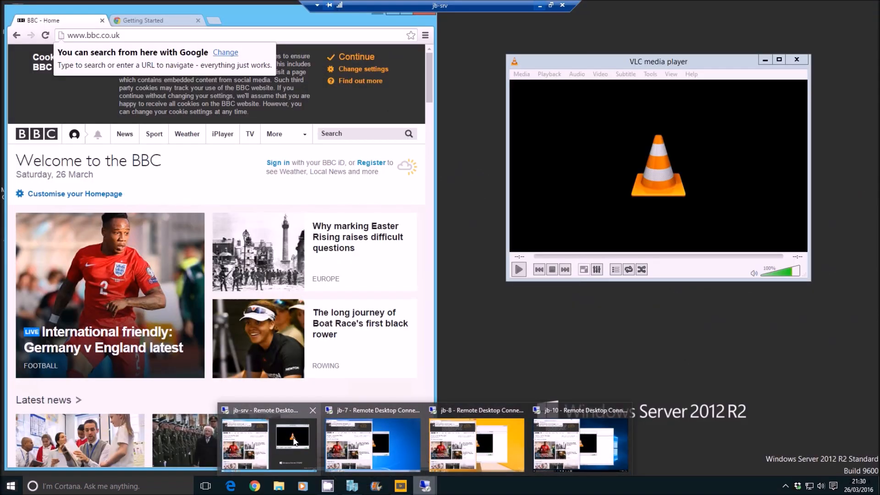
pyautogui.moveTo(360, 452)
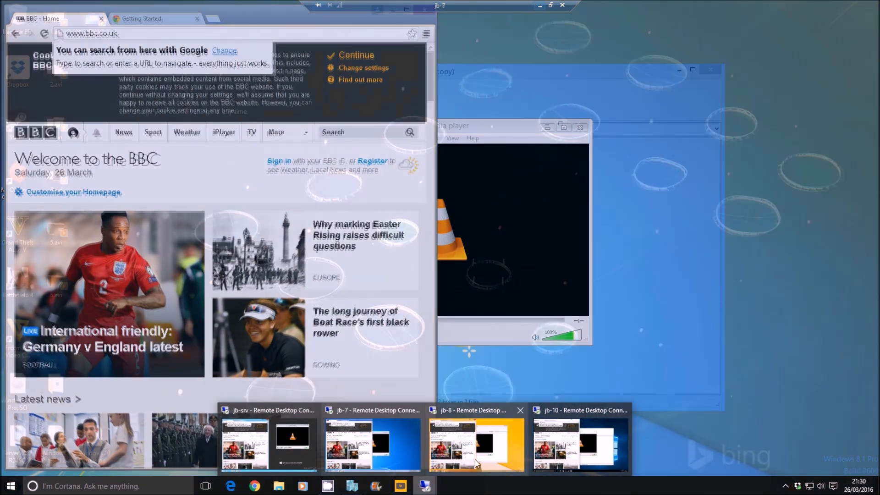
pyautogui.moveTo(503, 462)
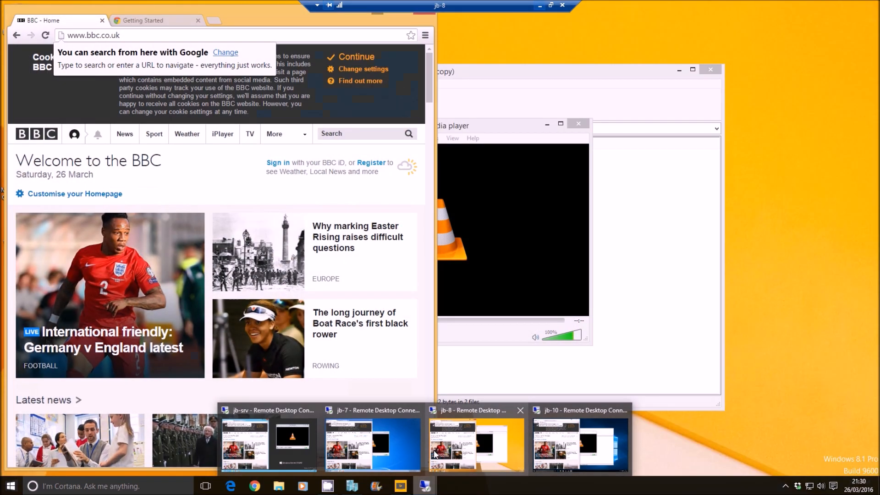
pyautogui.moveTo(305, 436)
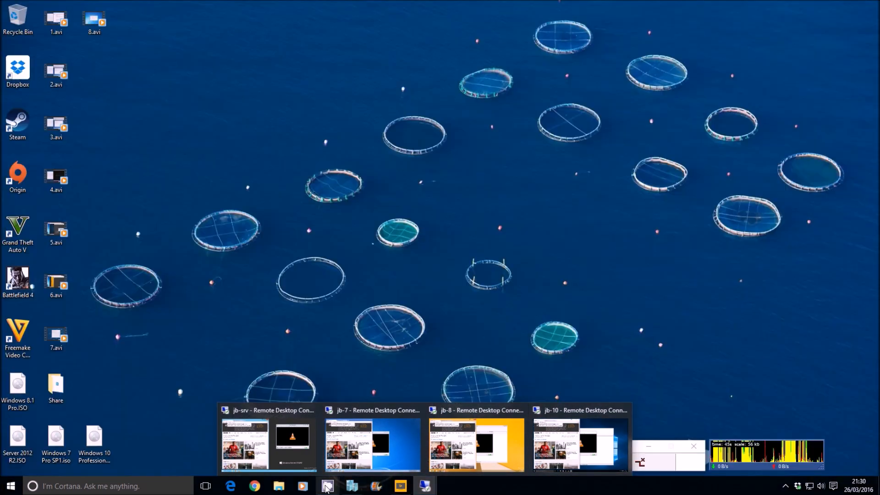
pyautogui.click(327, 487)
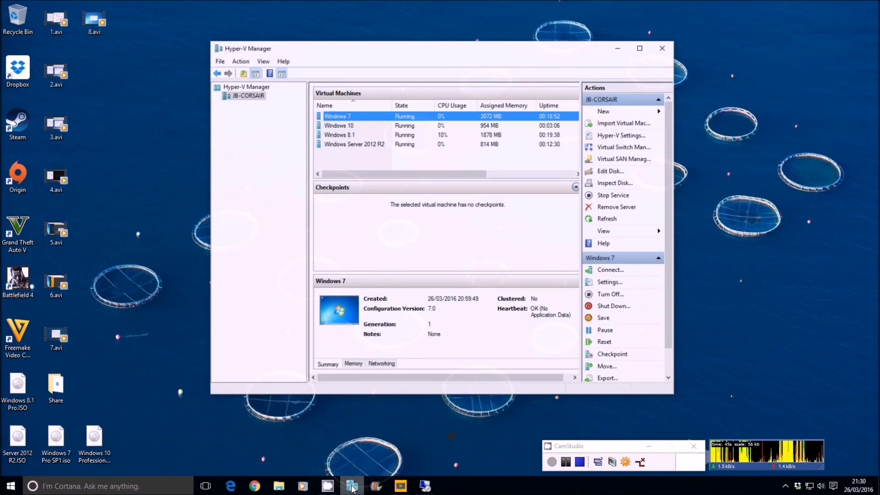